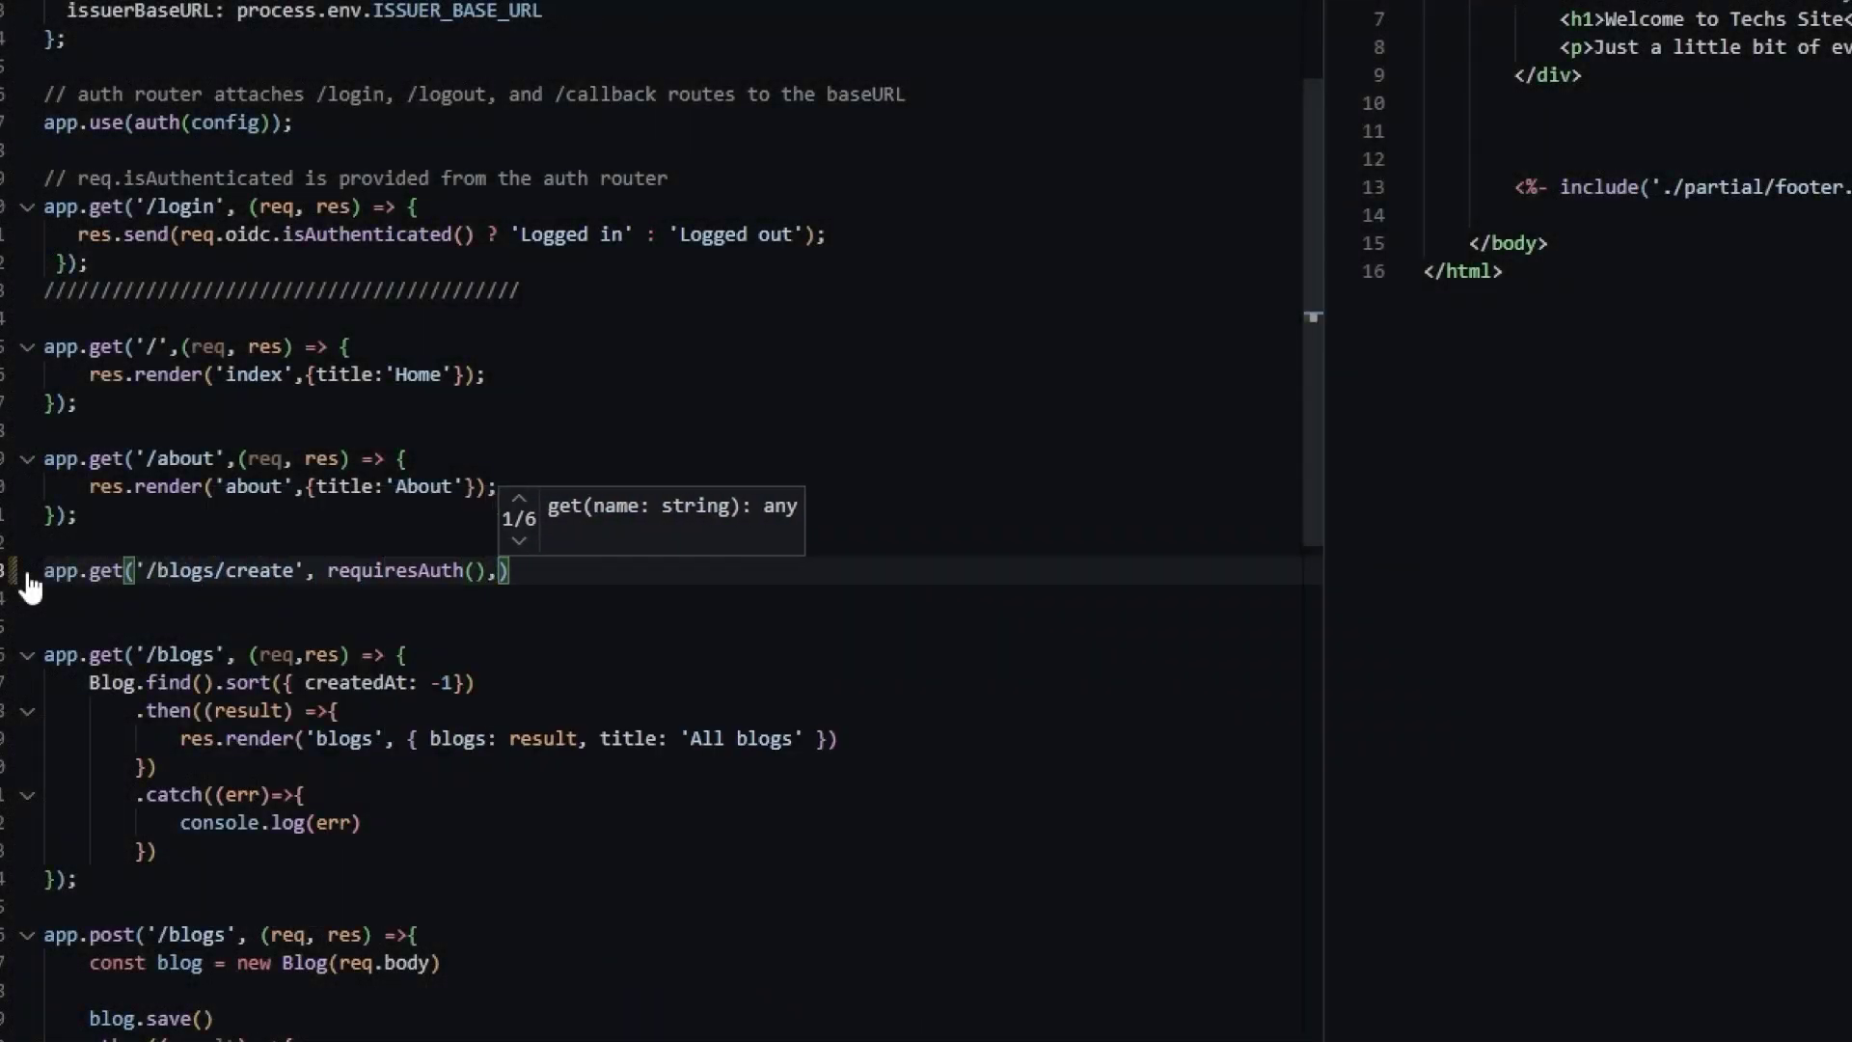
Step: Add padding-bottom: 2% and width: 50% to the section rule in styles.css
{"action": "key", "text": "Return"}
{"action": "type", "text": "res."}
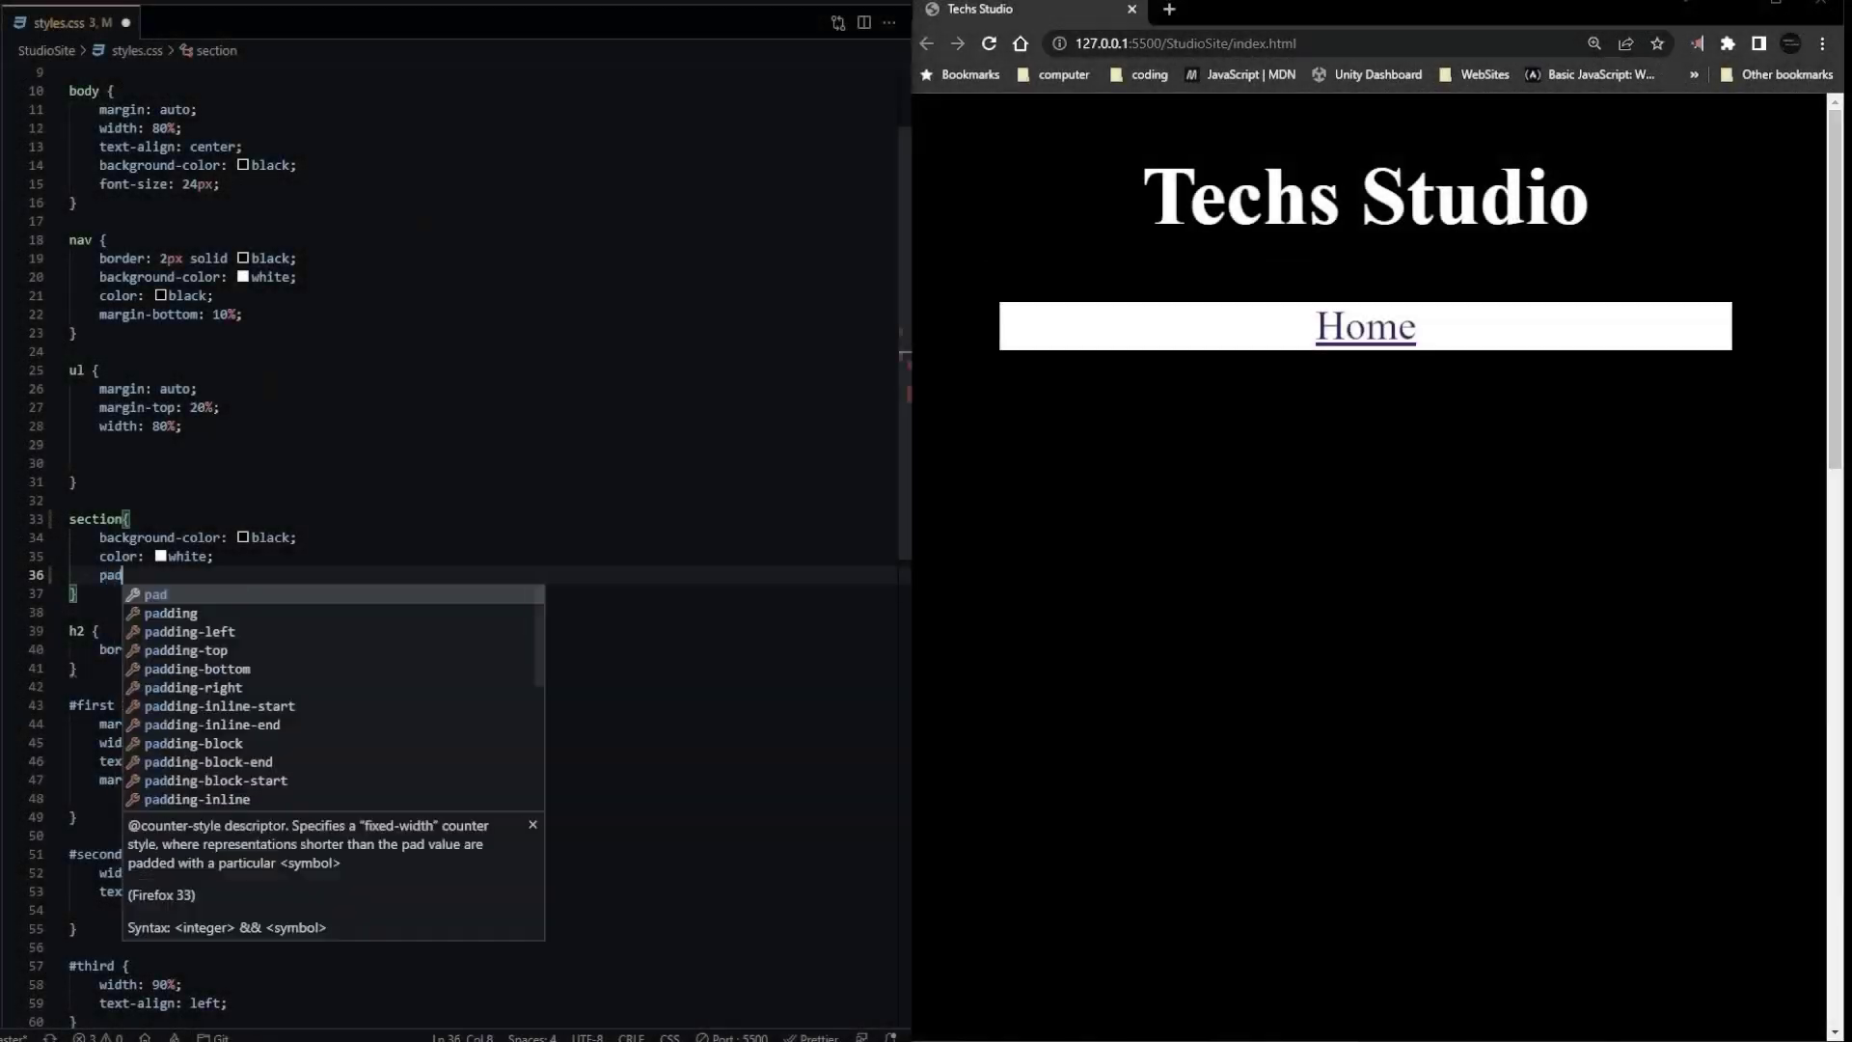
{"action": "key", "text": "Return"}
{"action": "type", "text": "2%"}
{"action": "key", "text": "End"}
{"action": "key", "text": "Return"}
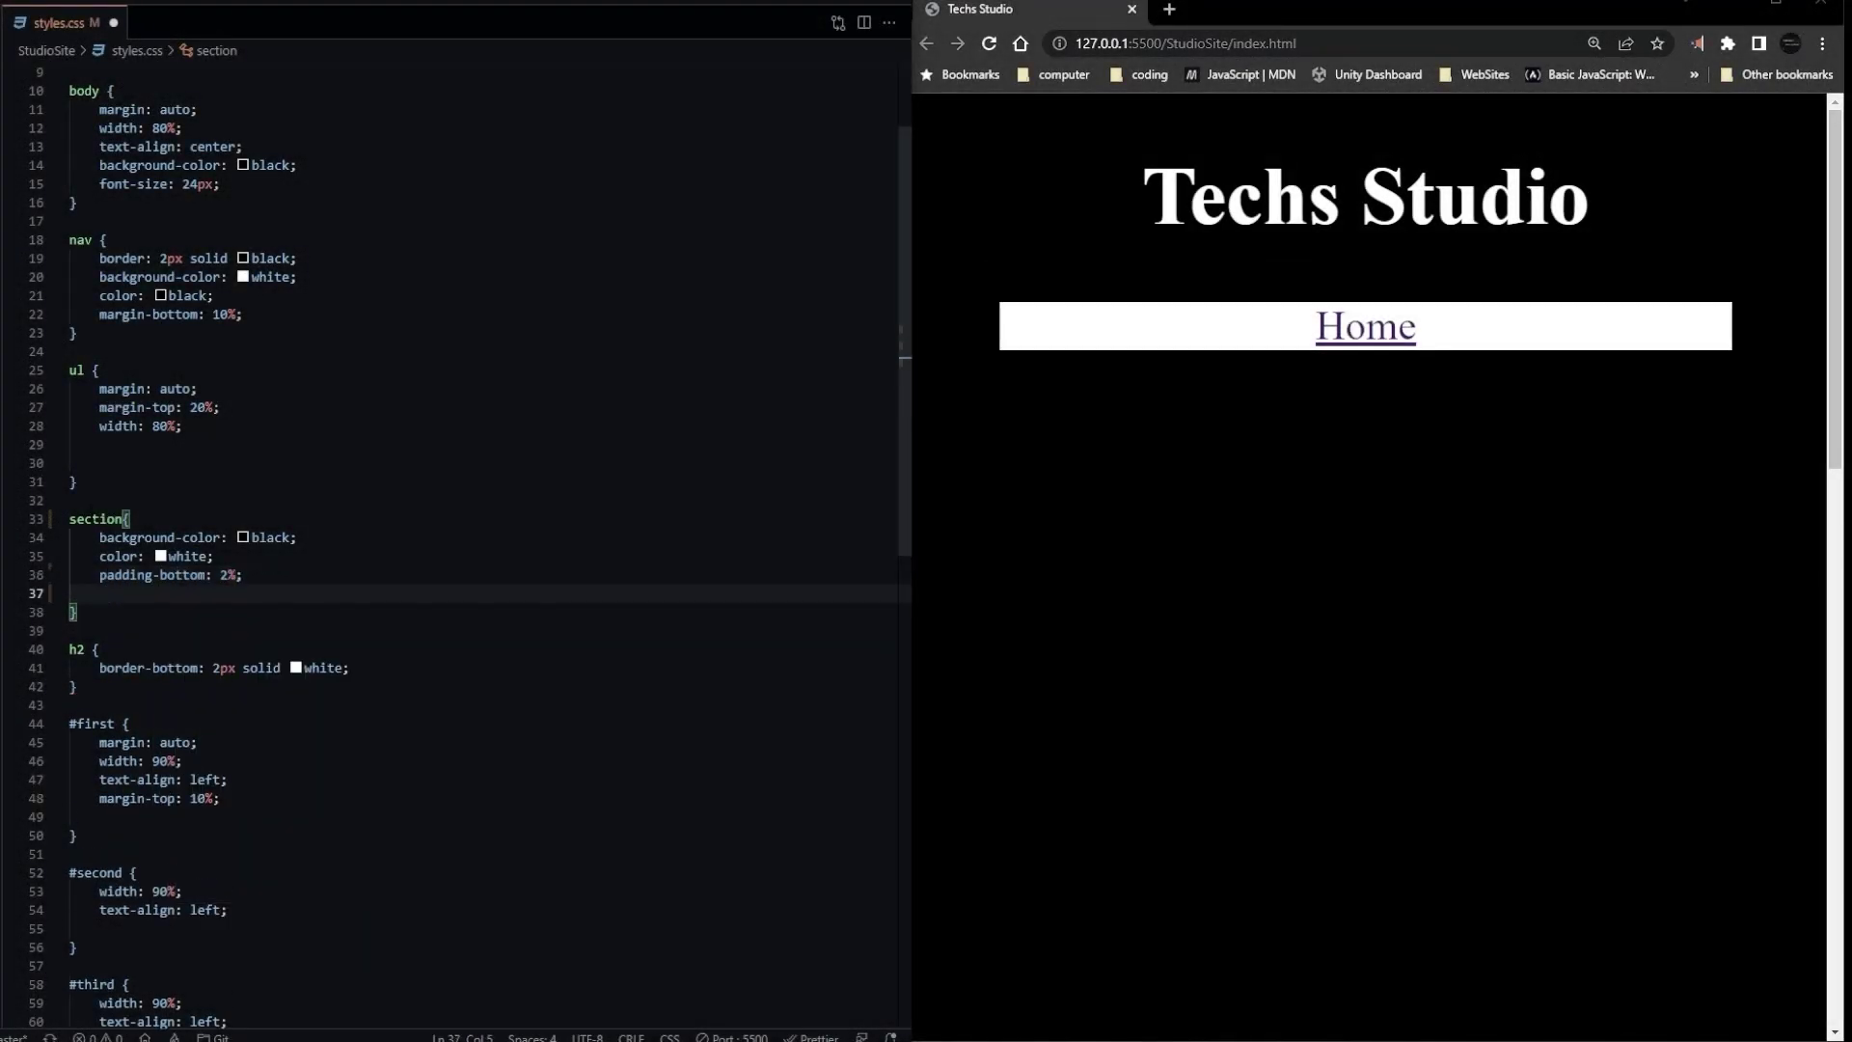
{"action": "type", "text": "wid"}
{"action": "key", "text": "Return"}
{"action": "type", "text": "50%"}
{"action": "key", "text": "End"}
Step: Add margin: auto to the section rule and save styles.css
{"action": "key", "text": "Return"}
{"action": "type", "text": "m"}
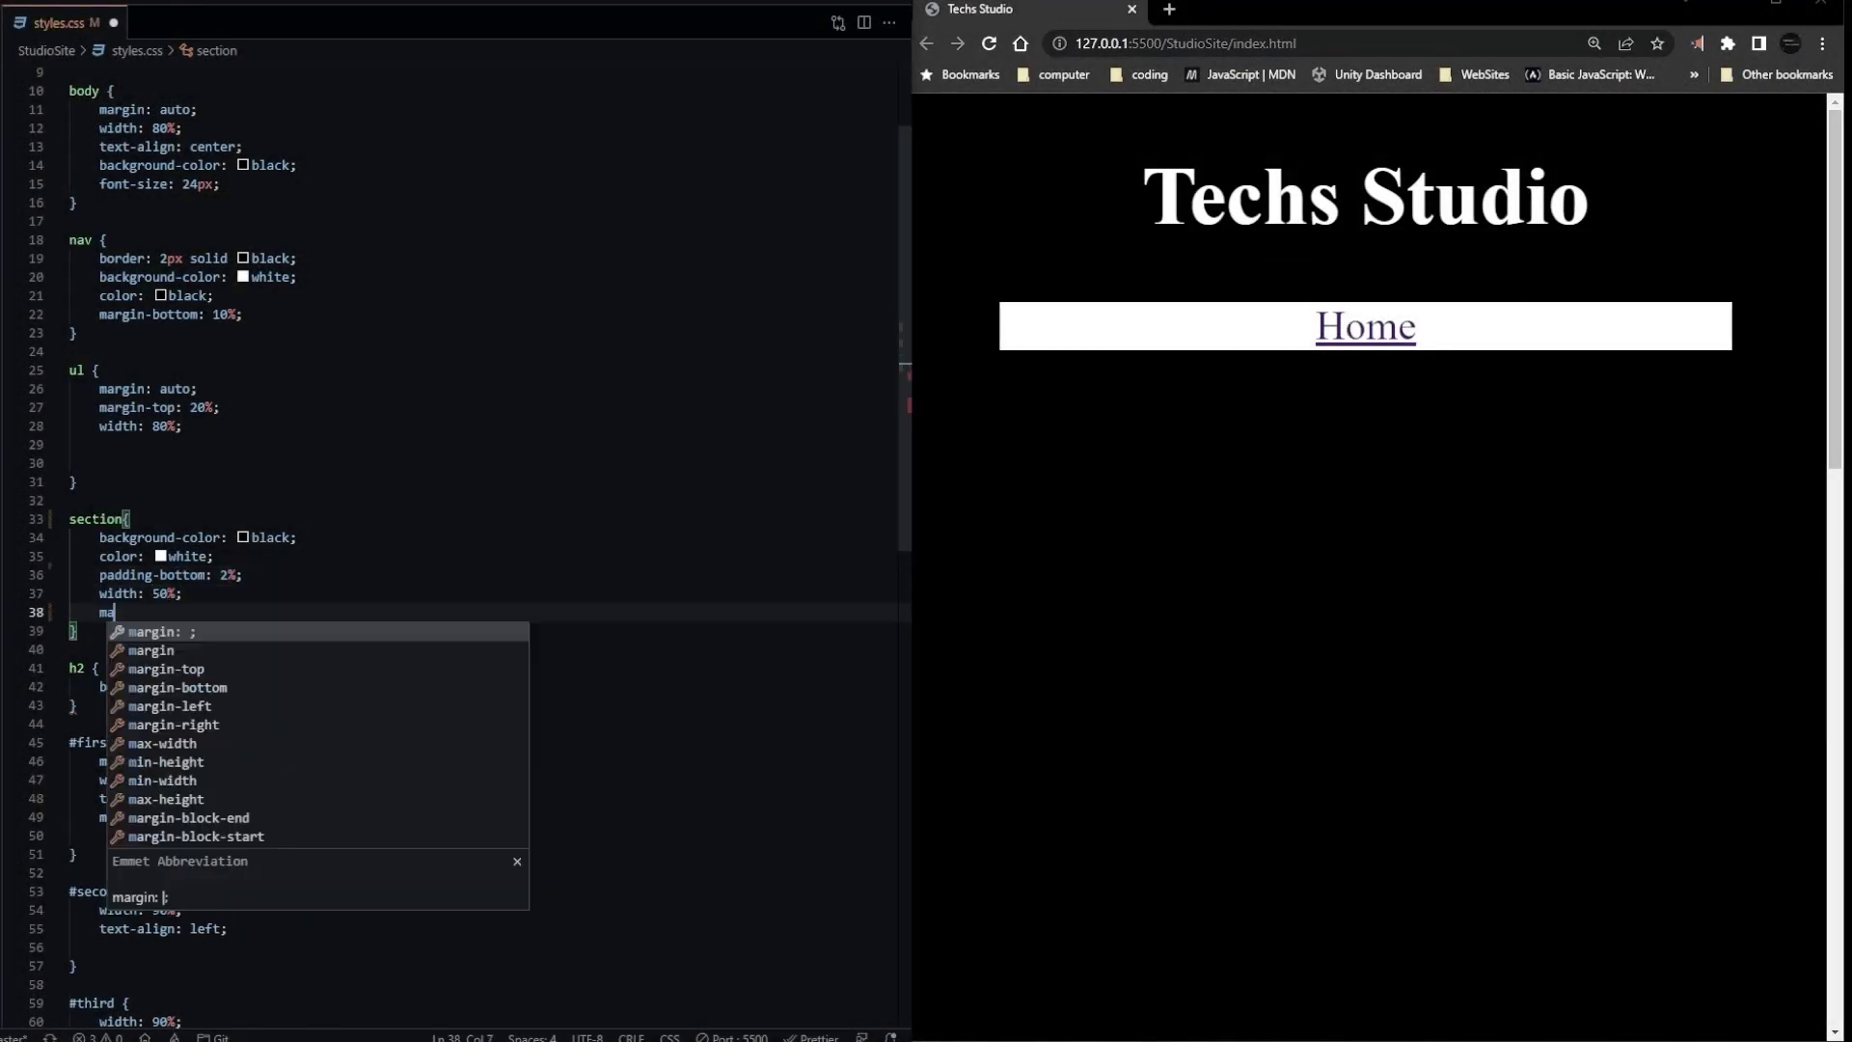
{"action": "key", "text": "Return"}
{"action": "type", "text": "auto"}
{"action": "key", "text": "ctrl+s"}
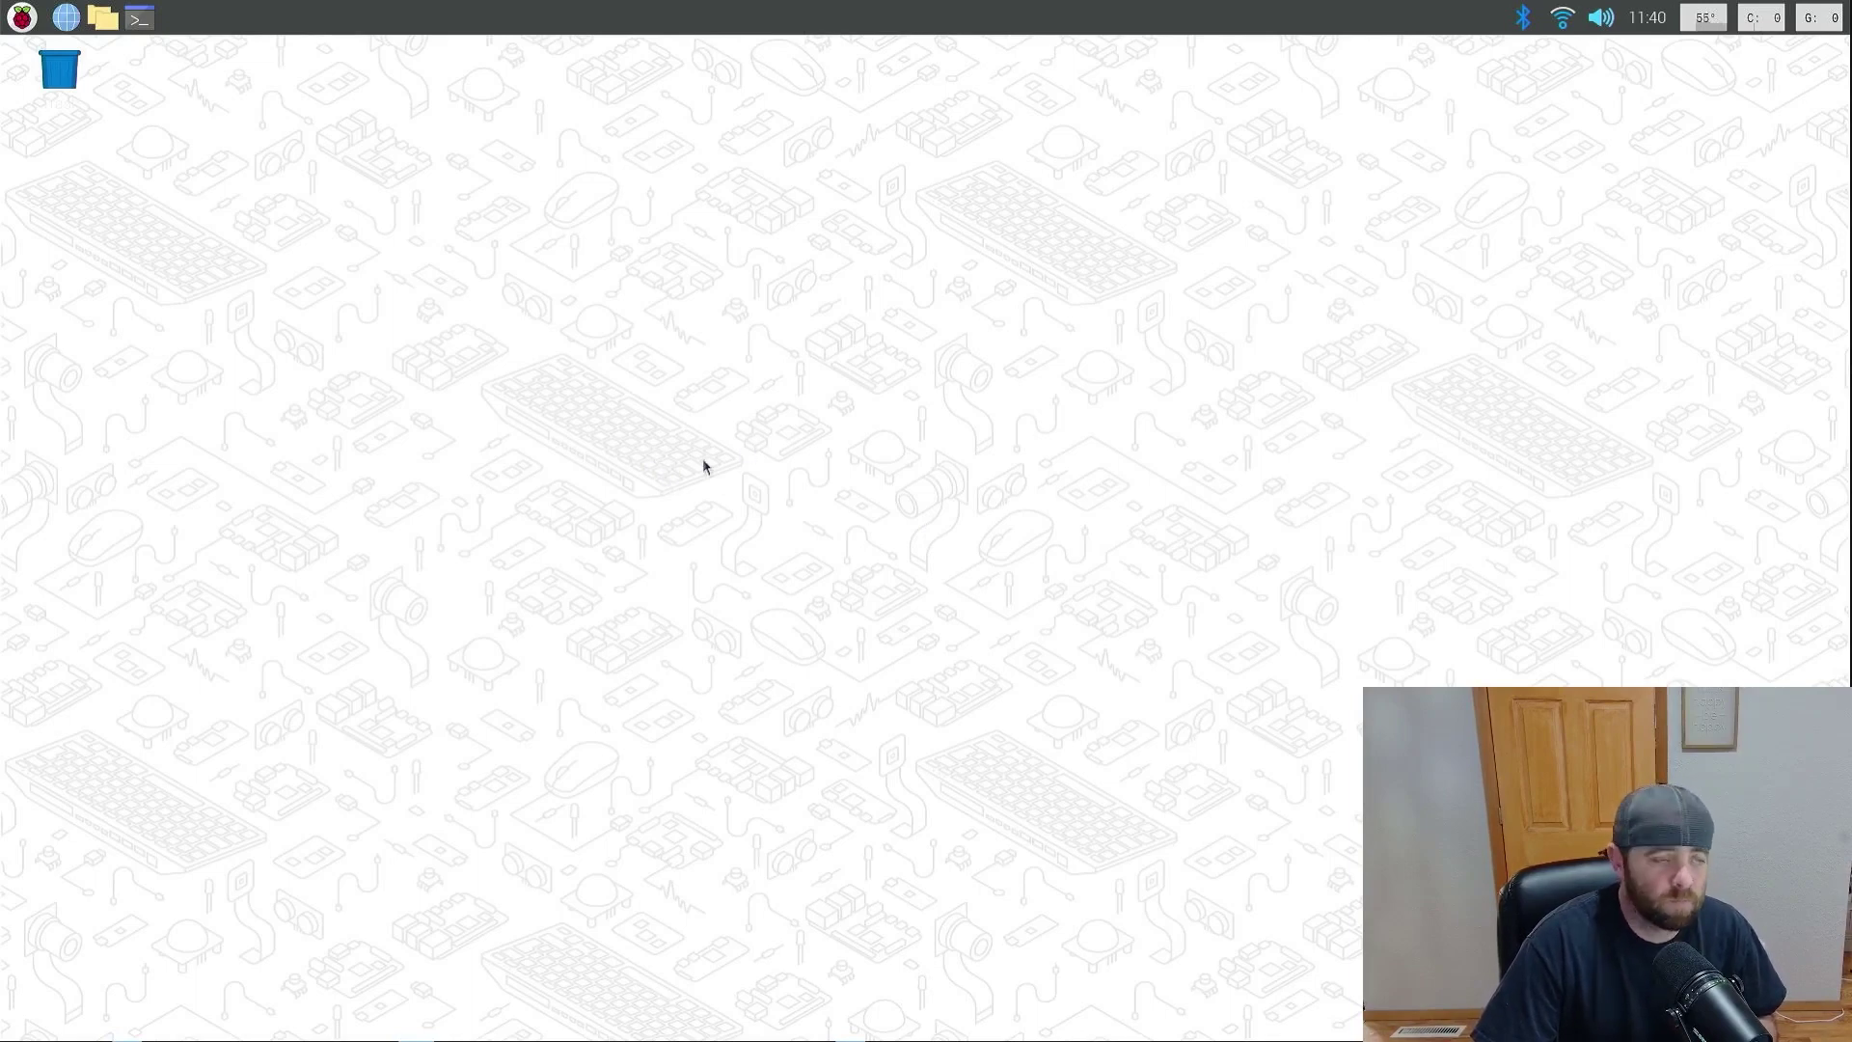
Step: Open a terminal and run neofetch to show the Pi 5's system details
{"action": "left_click", "coordinate": [140, 19]}
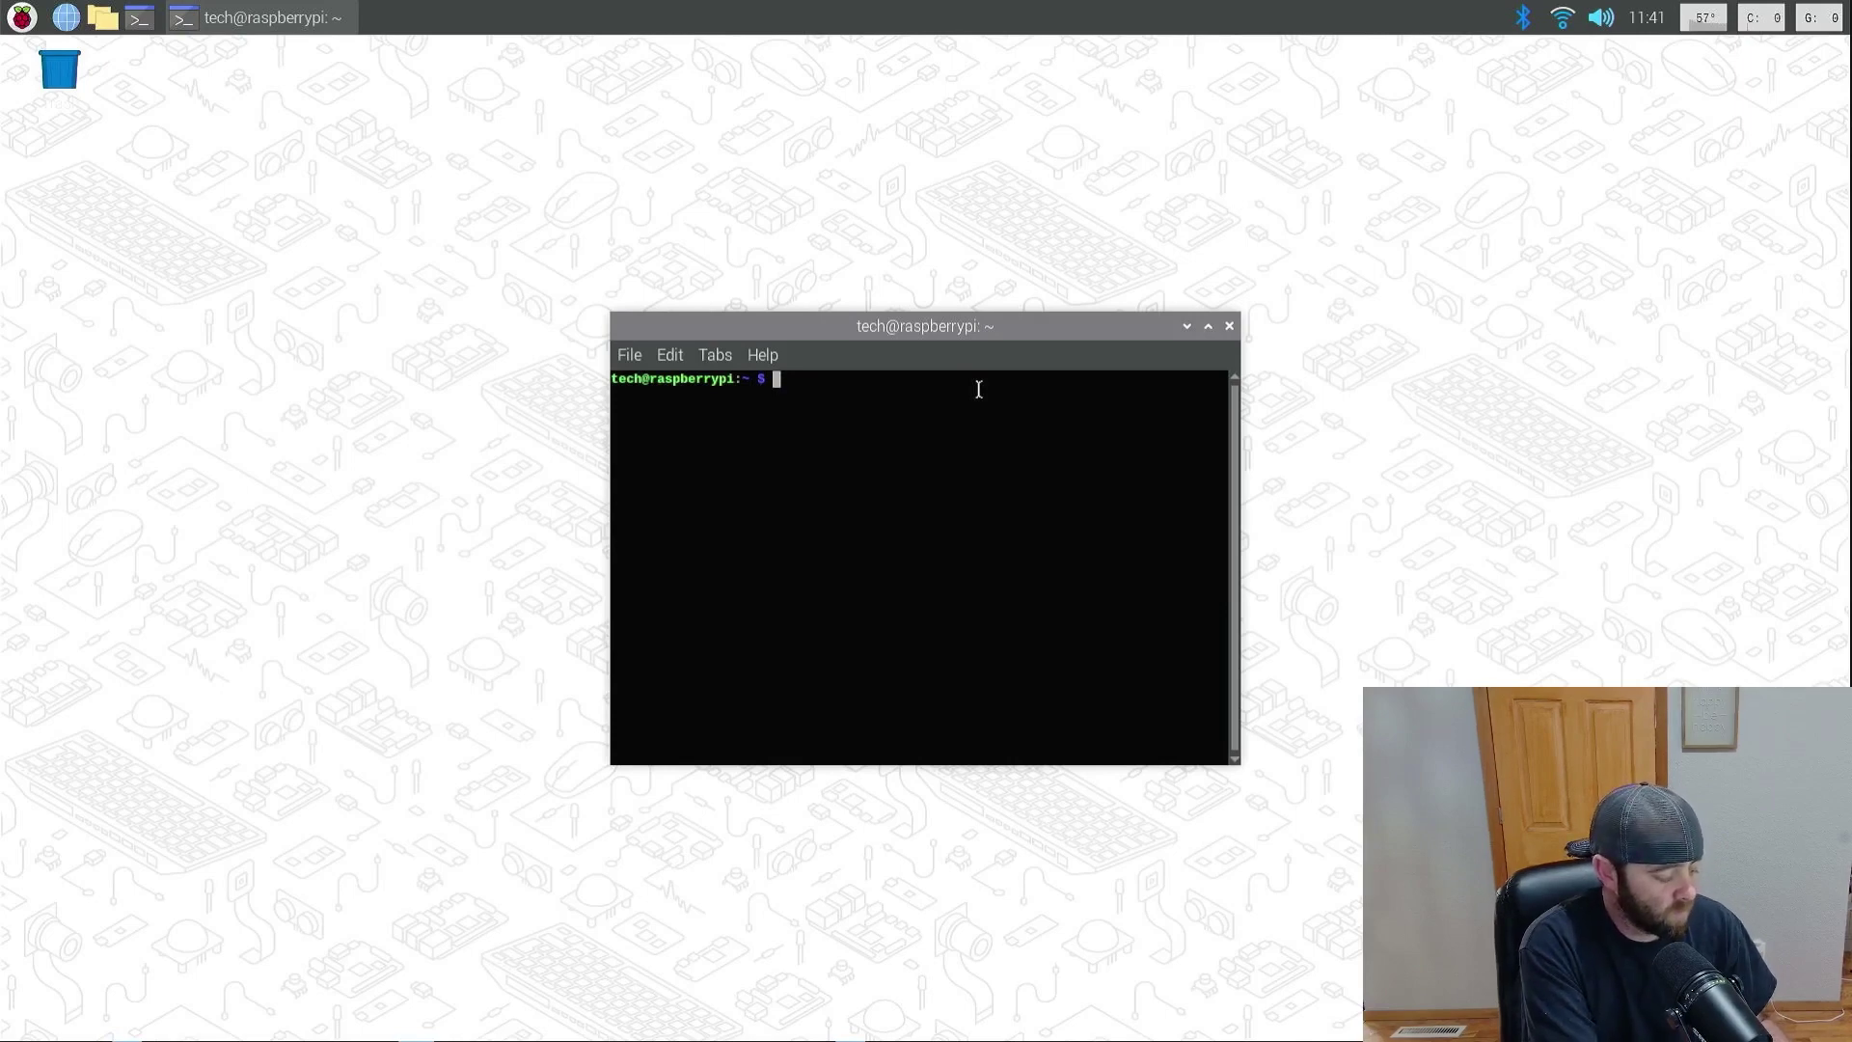
{"action": "type", "text": "n"}
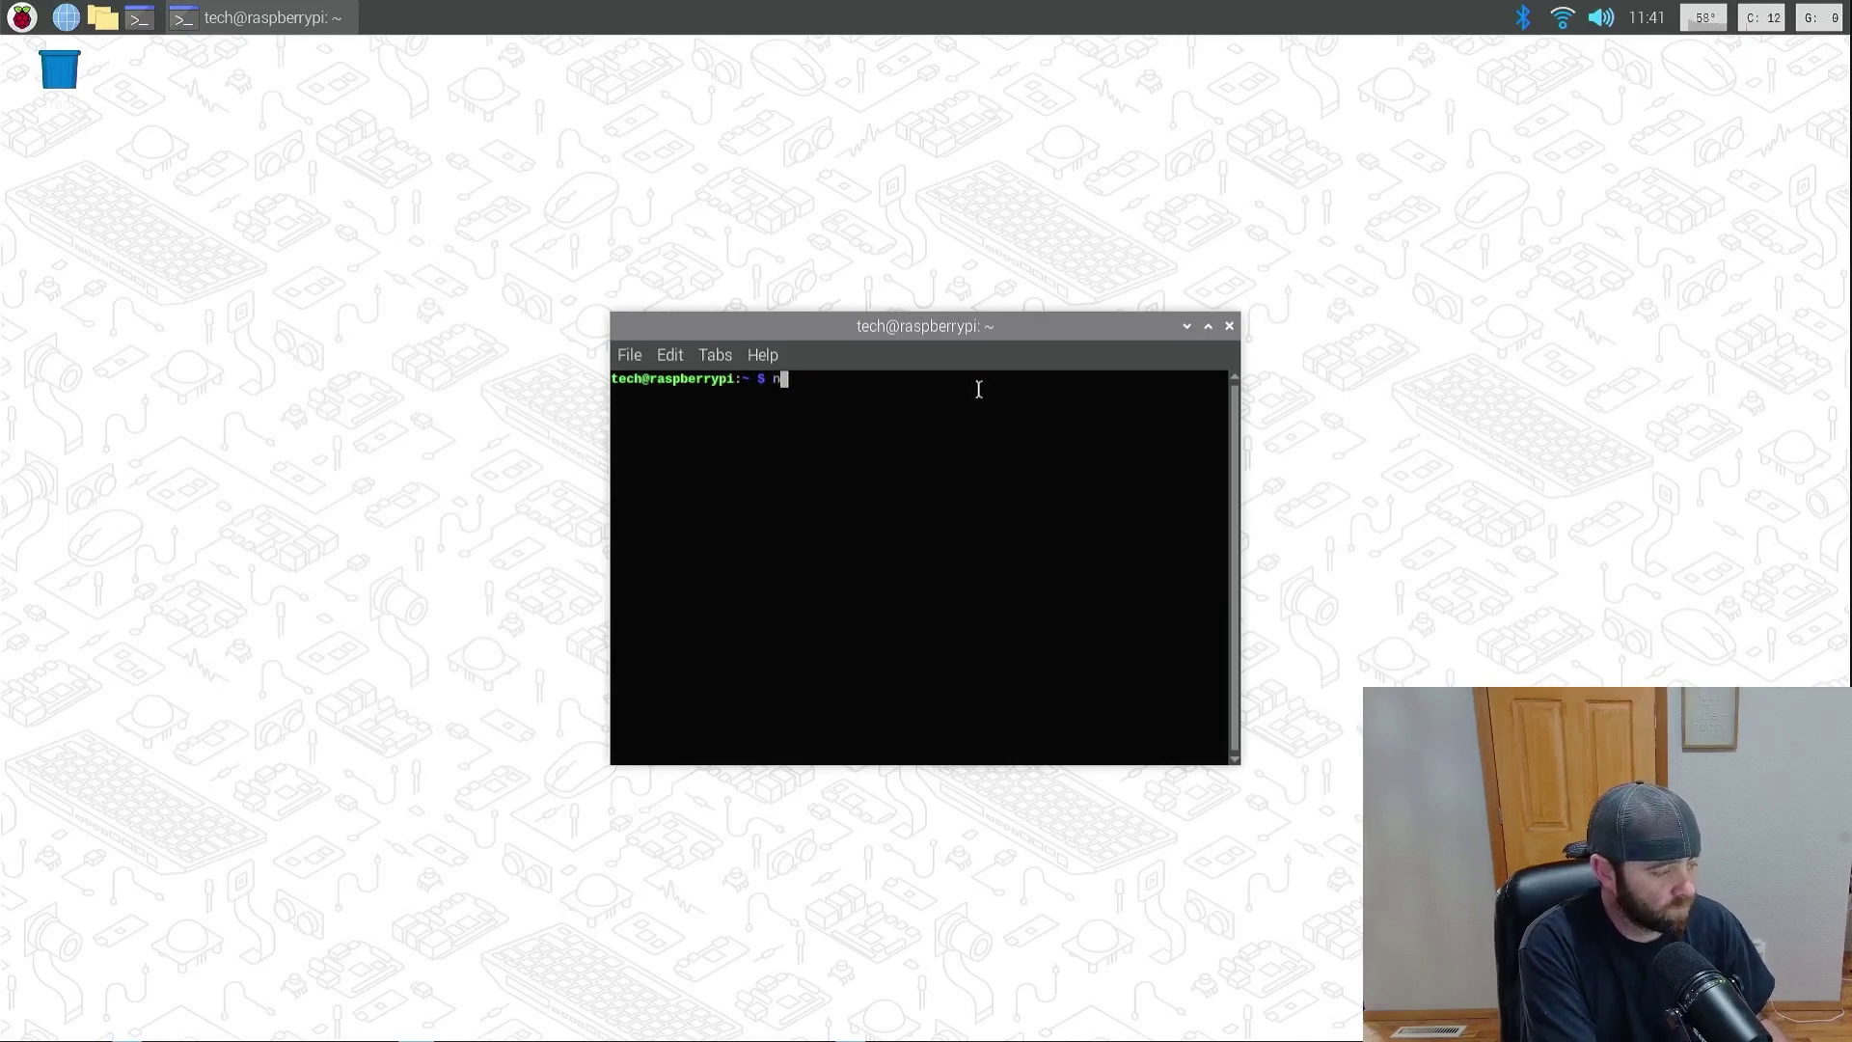
{"action": "type", "text": "eofetch"}
{"action": "key", "text": "Return"}
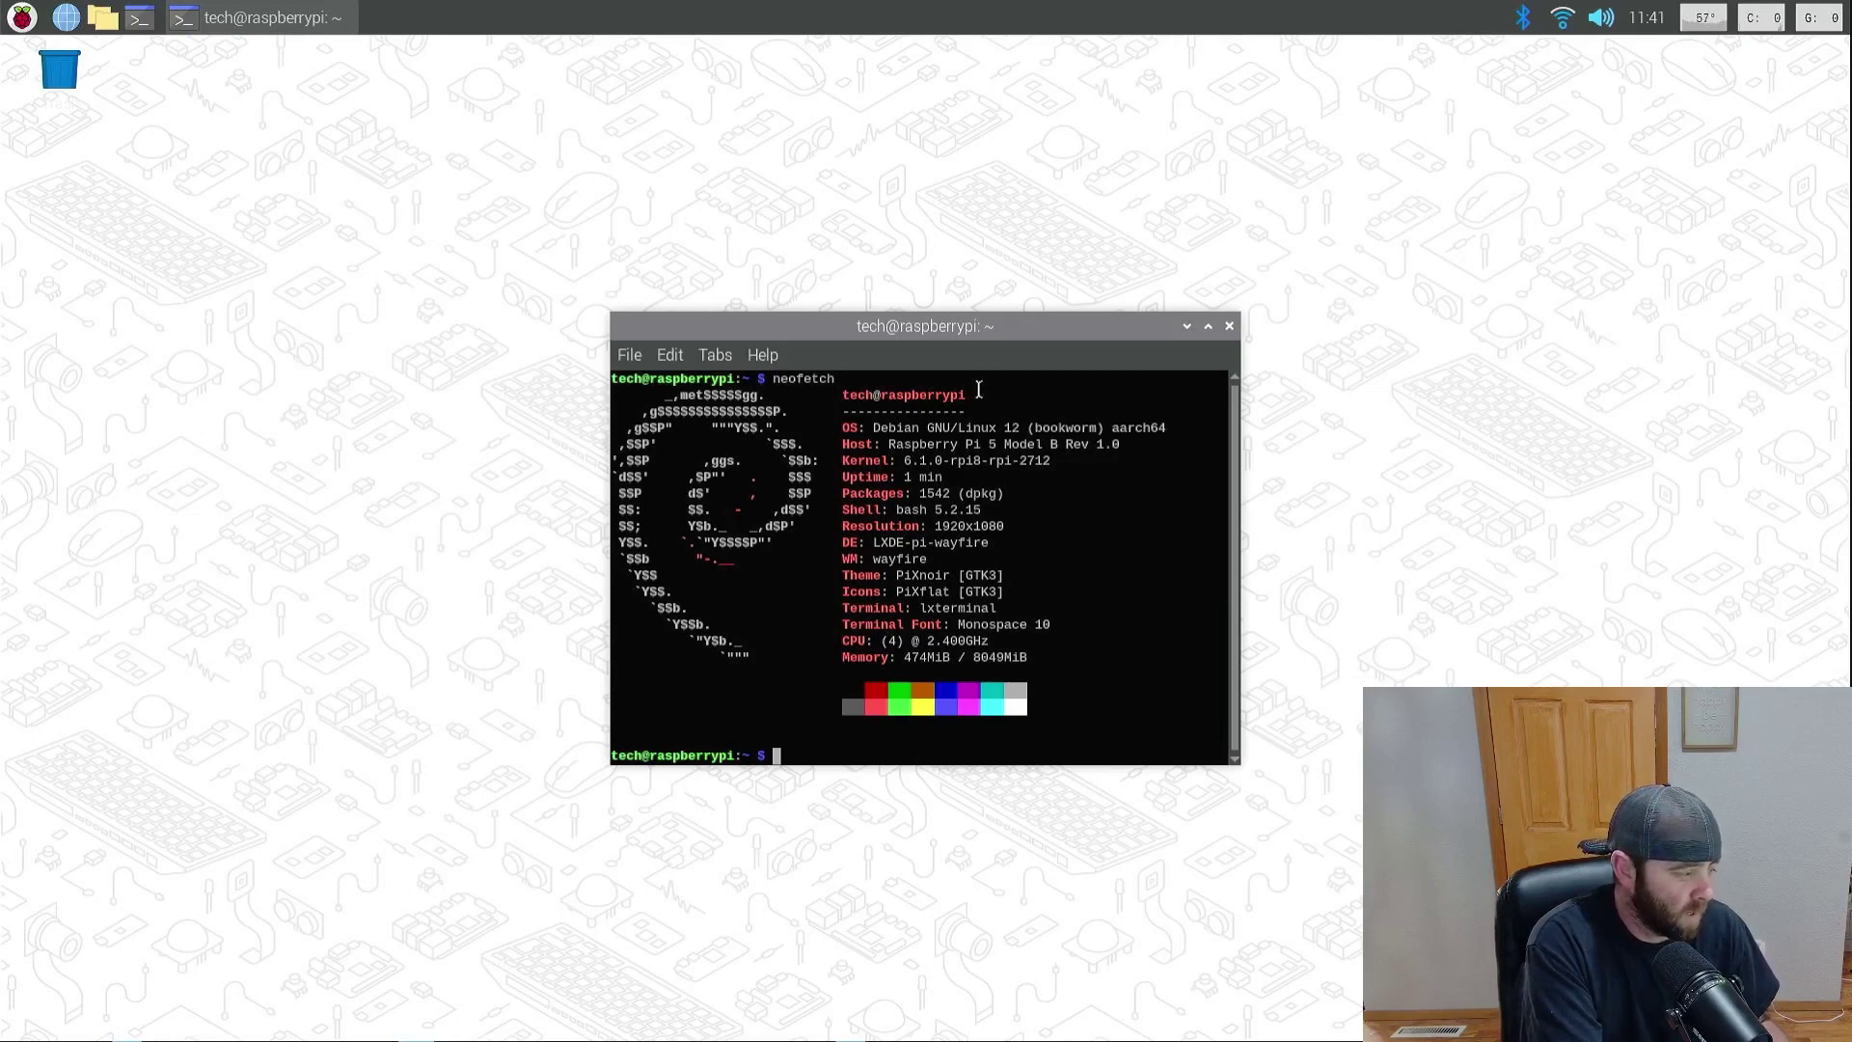
Step: Enter the command sudo nano /boot/firmware/config.txt at the prompt
{"action": "type", "text": "sudo nan"}
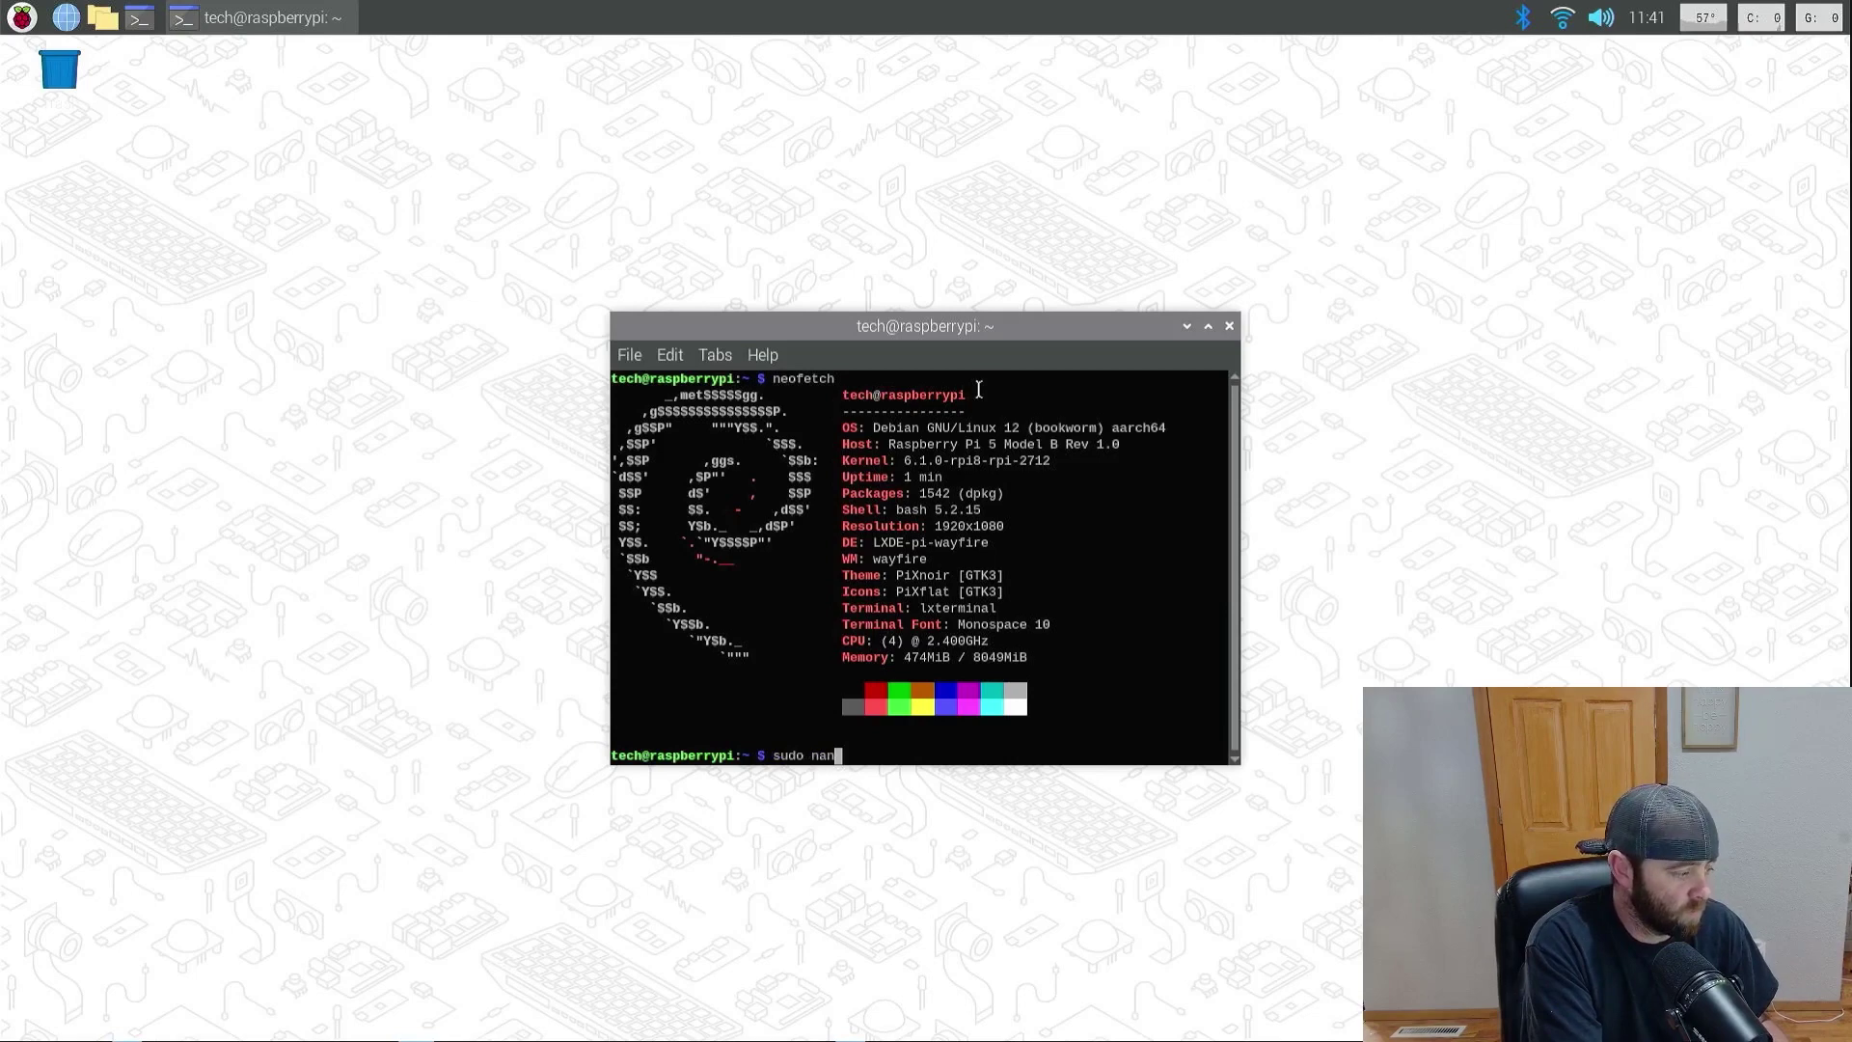
{"action": "type", "text": "o /boot/f"}
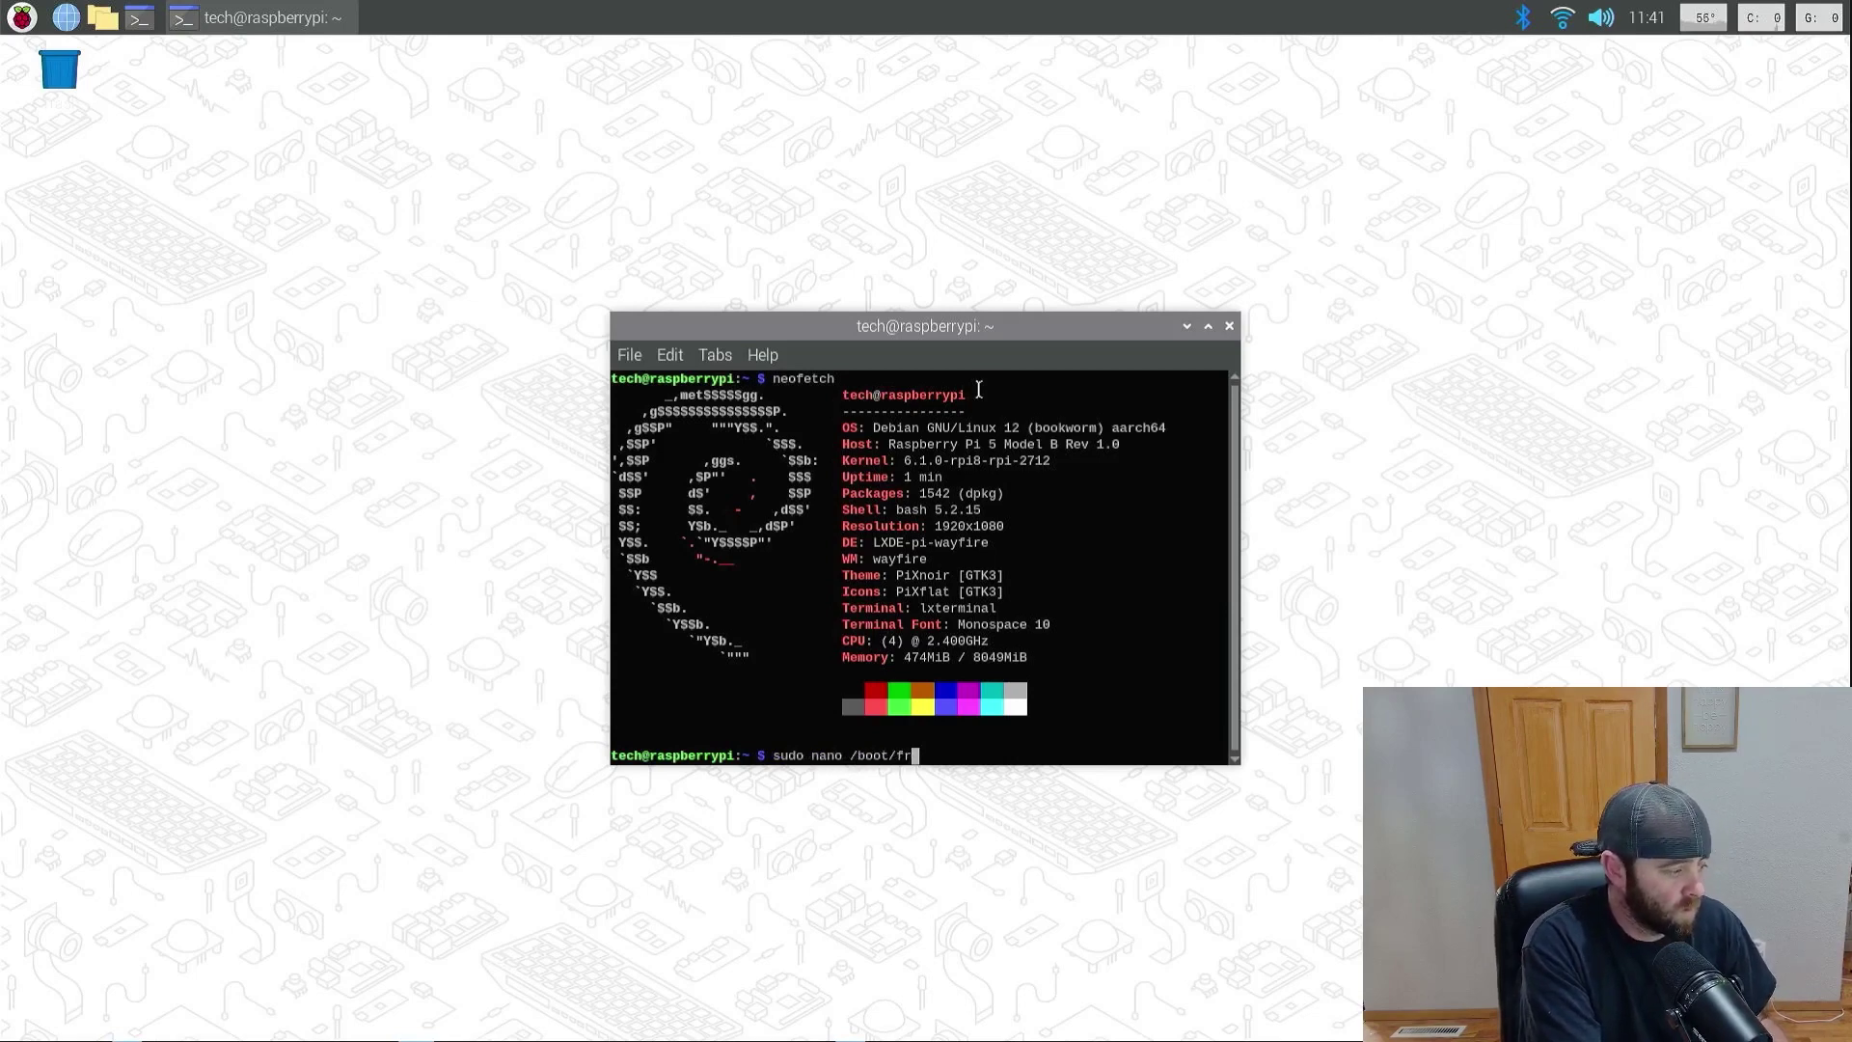
{"action": "type", "text": "irm"}
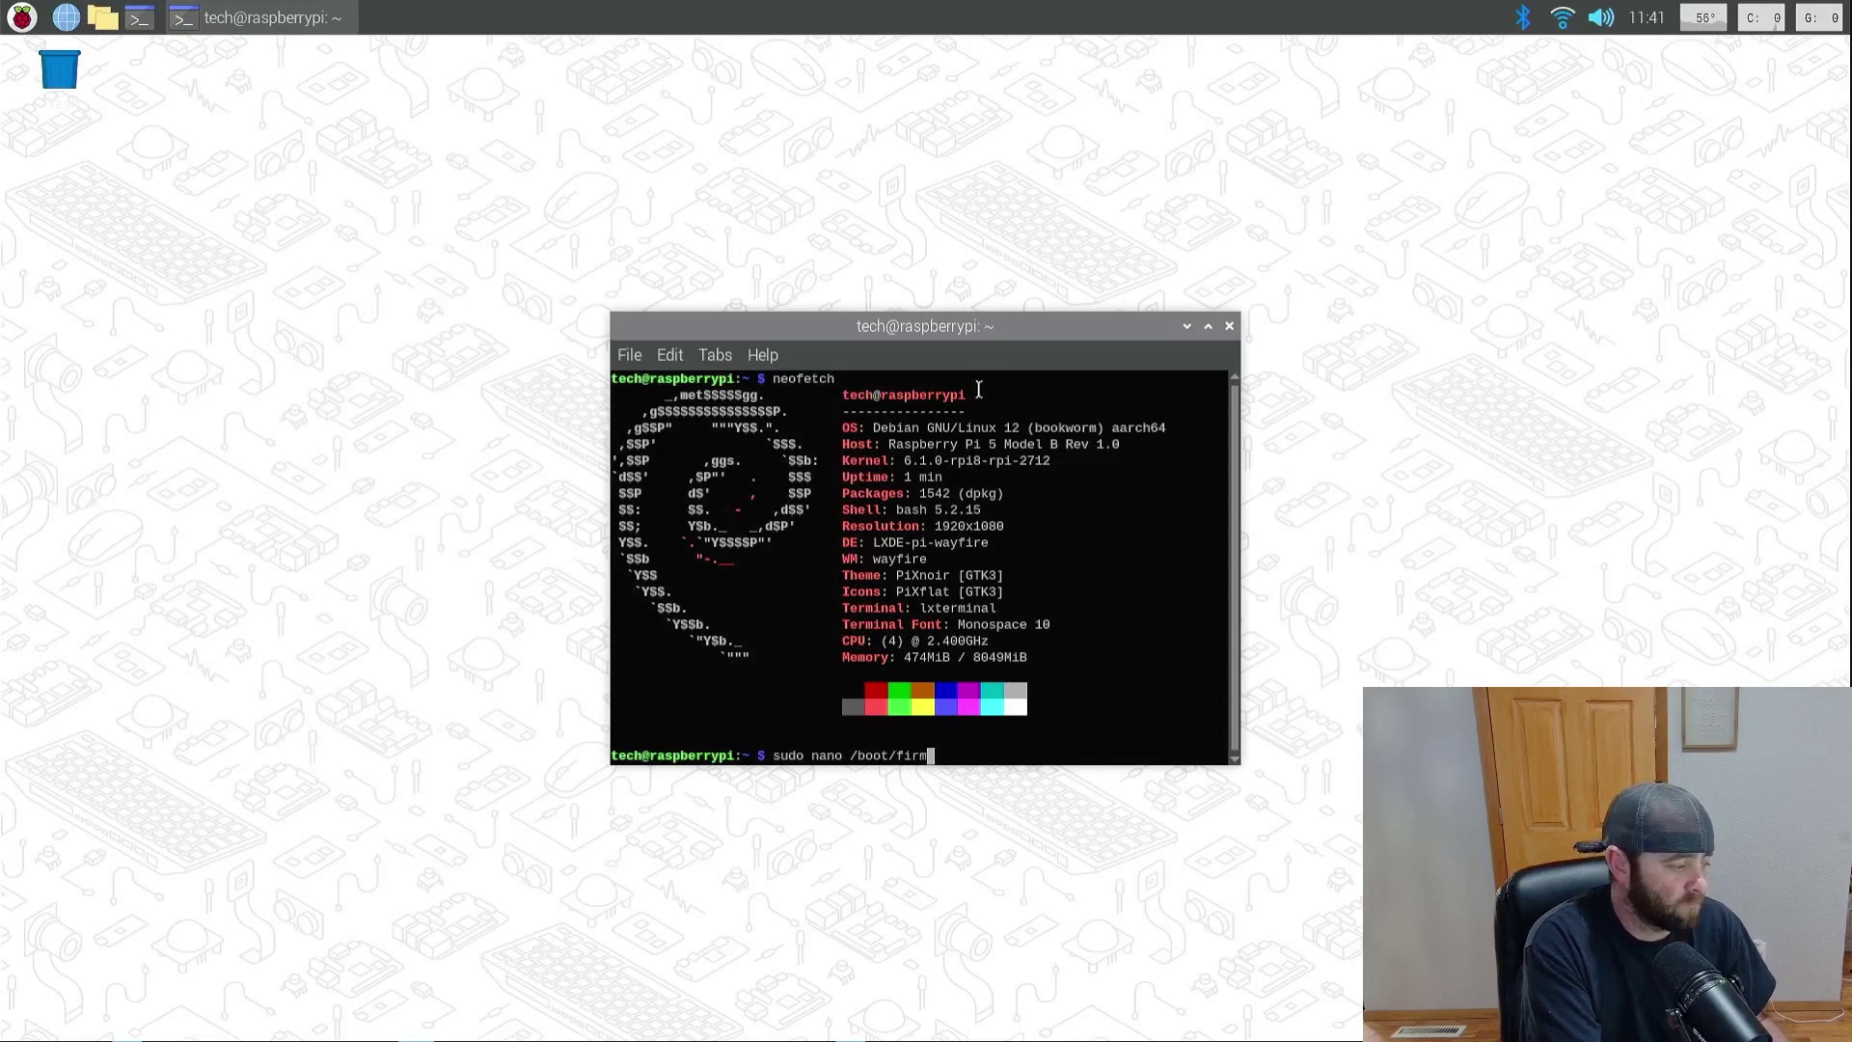
{"action": "type", "text": "ware"}
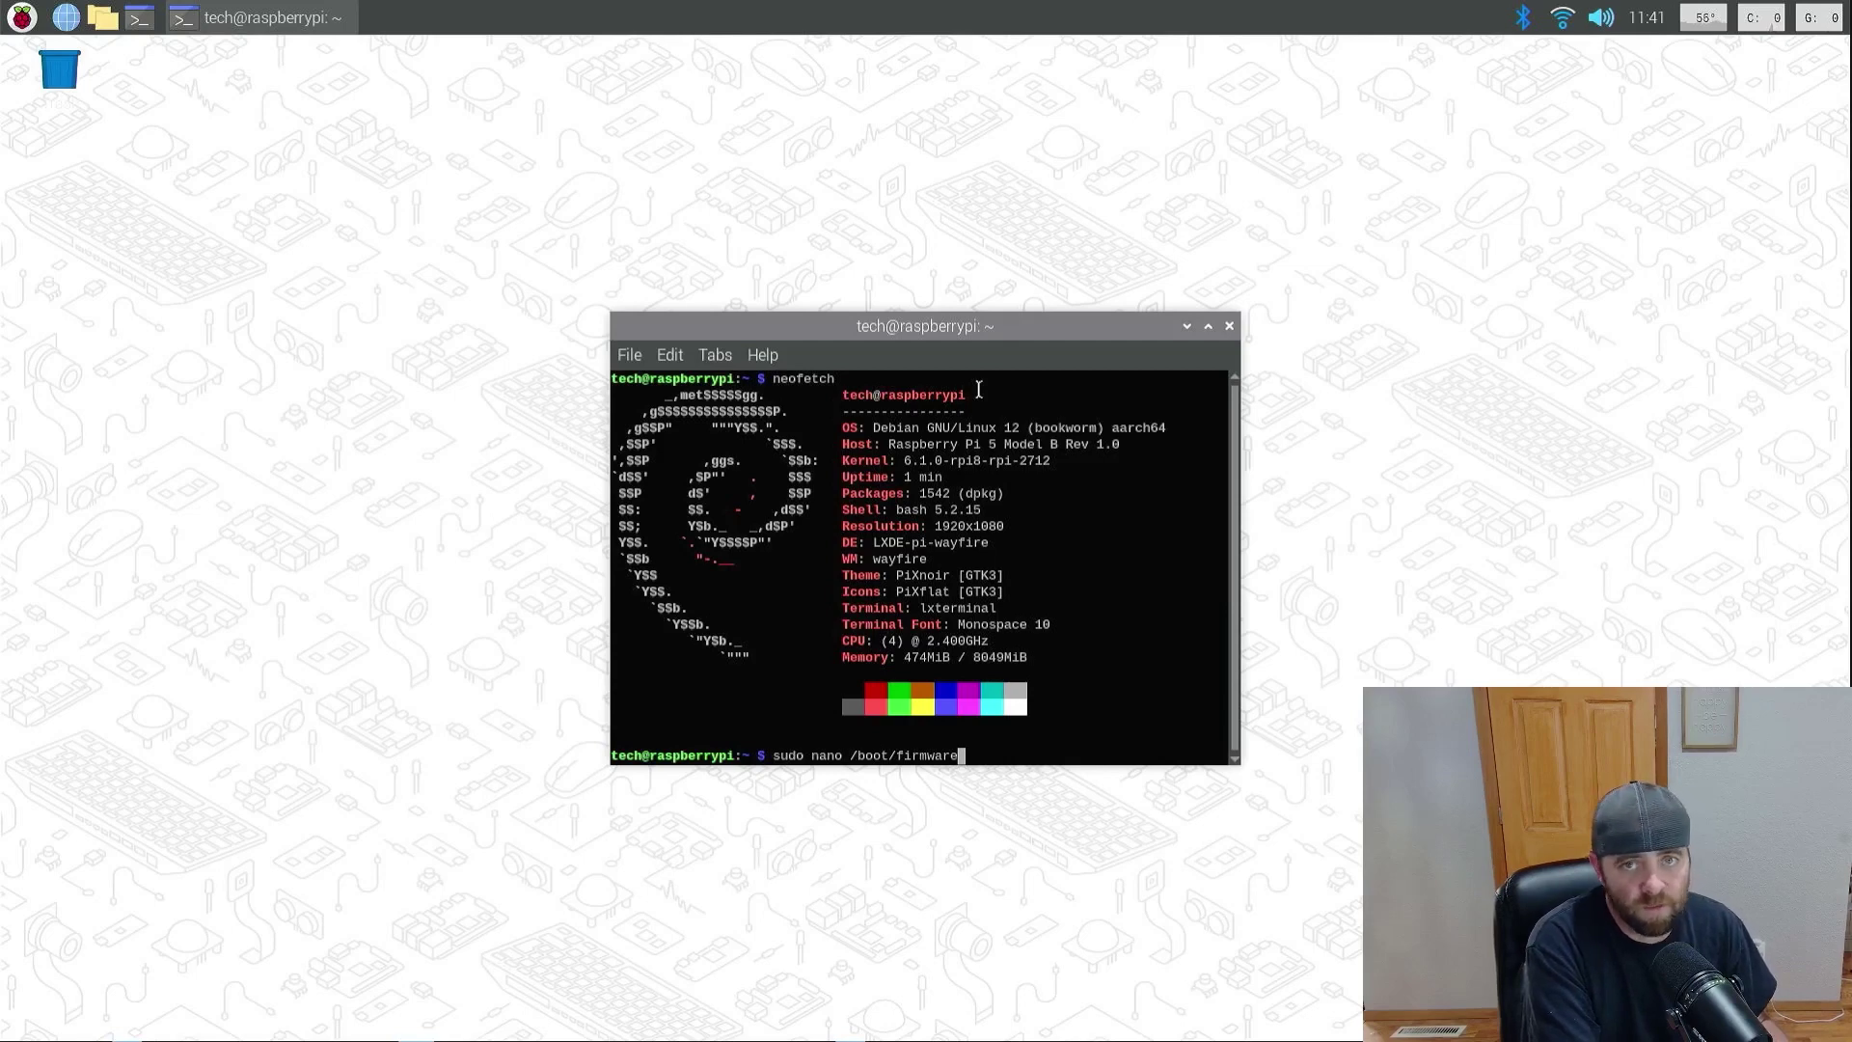
{"action": "type", "text": "/"}
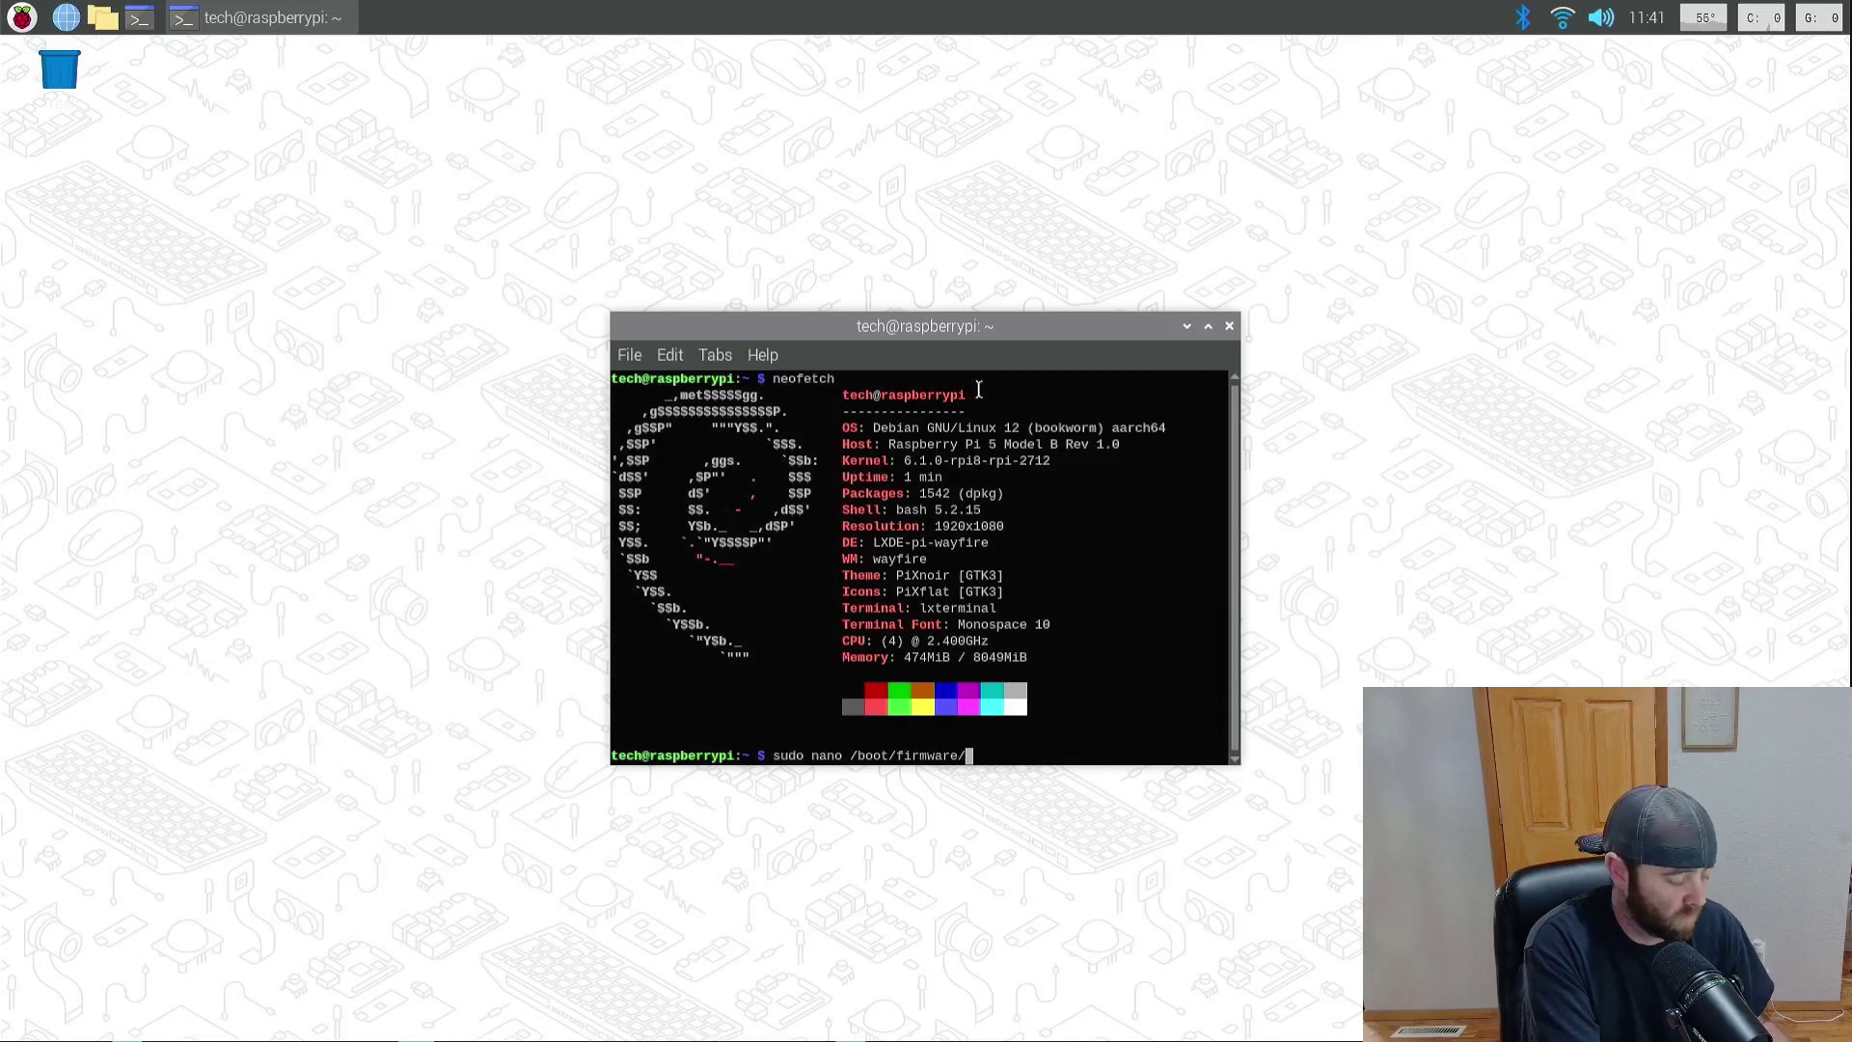
{"action": "type", "text": "config"}
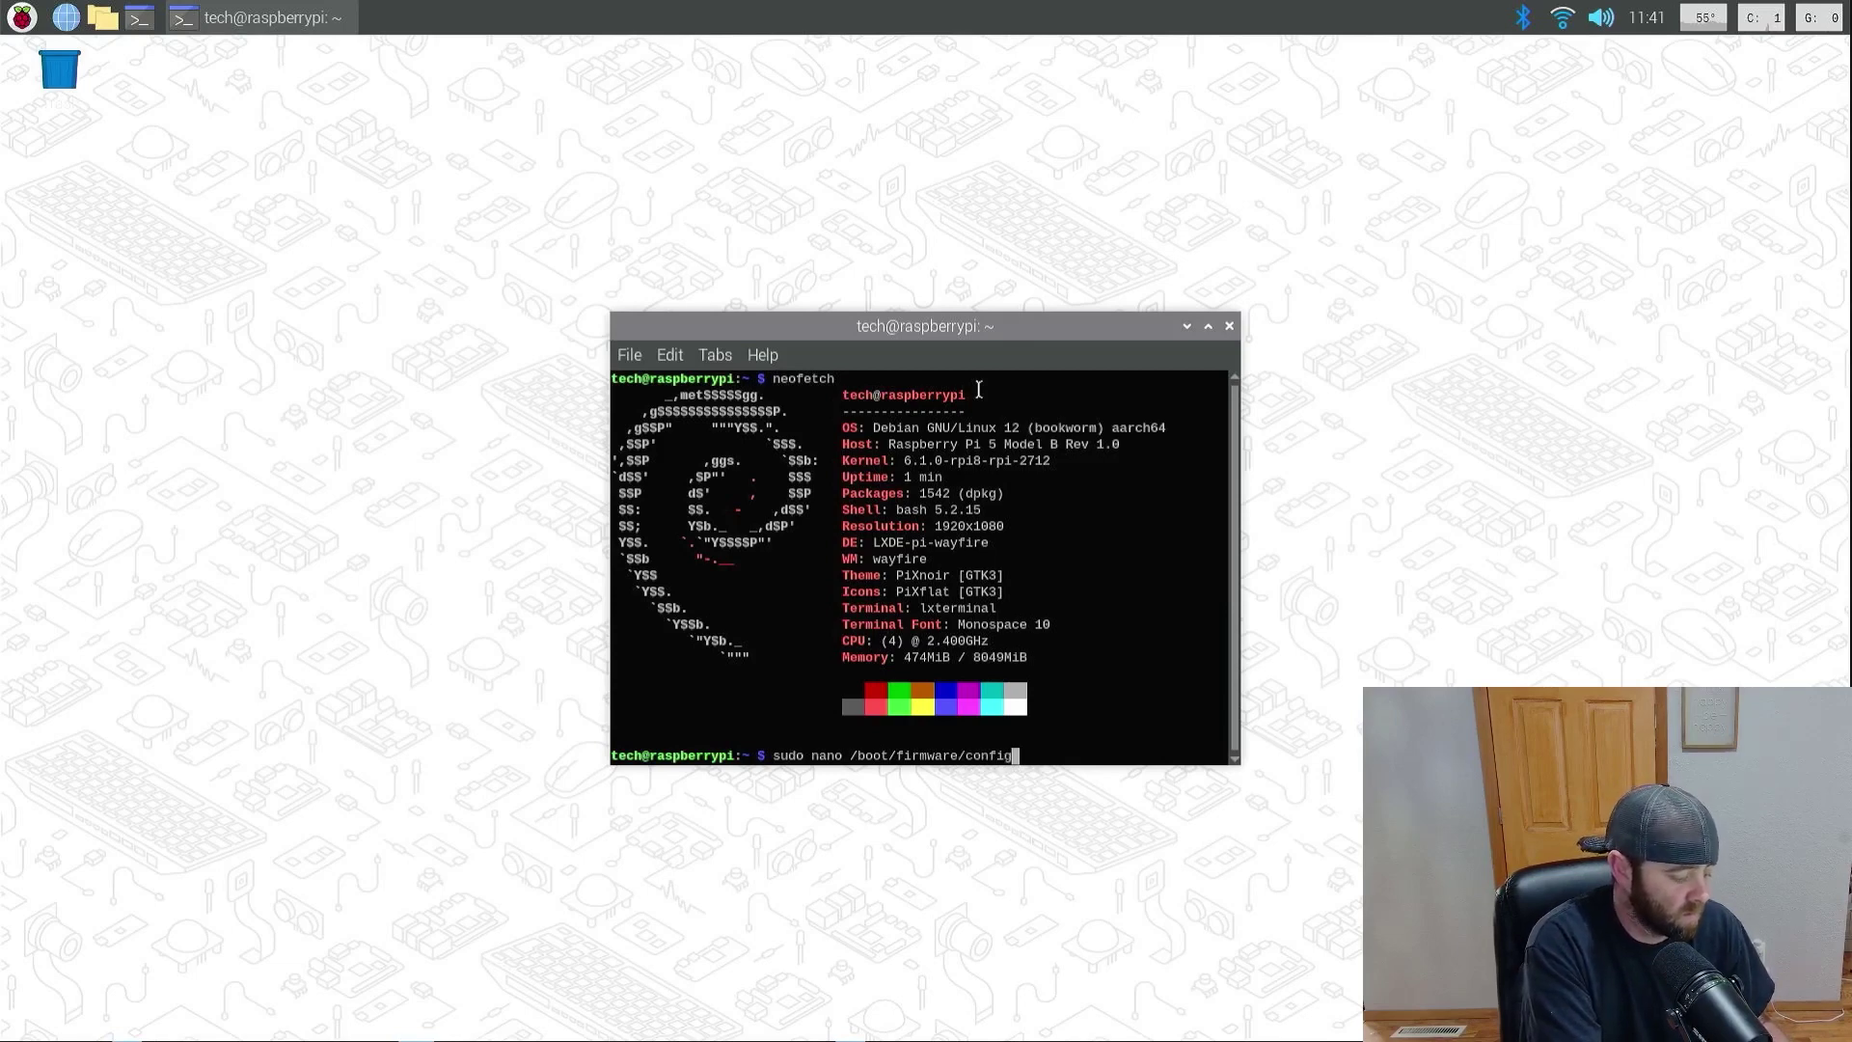
{"action": "type", "text": ".txt"}
Step: Open config.txt in nano and make a blank line below arm_boost=1
{"action": "key", "text": "Return"}
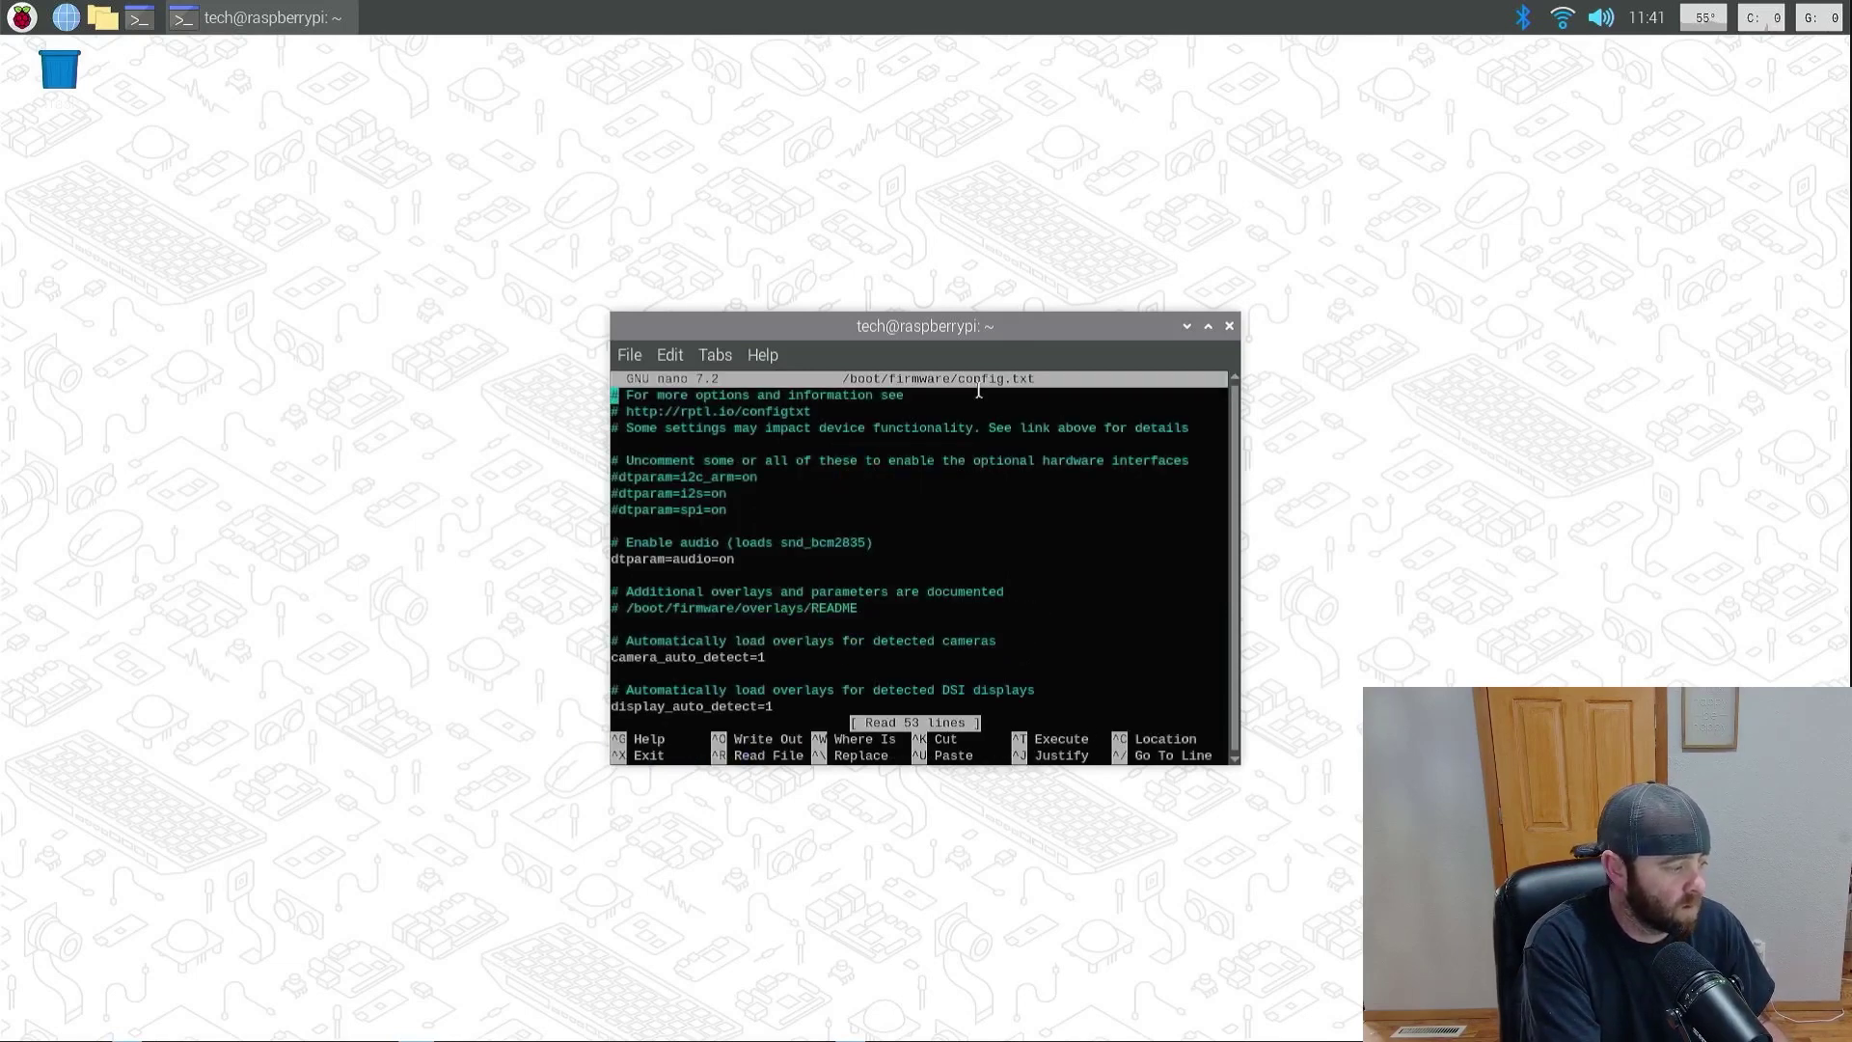
{"action": "key", "text": "Down"}
{"action": "key", "text": "Down"}
{"action": "key", "text": "Down"}
{"action": "key", "text": "Down"}
{"action": "key", "text": "Down"}
{"action": "key", "text": "Down"}
{"action": "key", "text": "Down"}
{"action": "key", "text": "Down"}
{"action": "key", "text": "Down"}
{"action": "key", "text": "Down"}
{"action": "key", "text": "Down"}
{"action": "key", "text": "Down"}
{"action": "key", "text": "Down"}
{"action": "key", "text": "Down"}
{"action": "key", "text": "Down"}
{"action": "key", "text": "Down"}
{"action": "key", "text": "Down"}
{"action": "key", "text": "Down"}
{"action": "key", "text": "Down"}
{"action": "key", "text": "Down"}
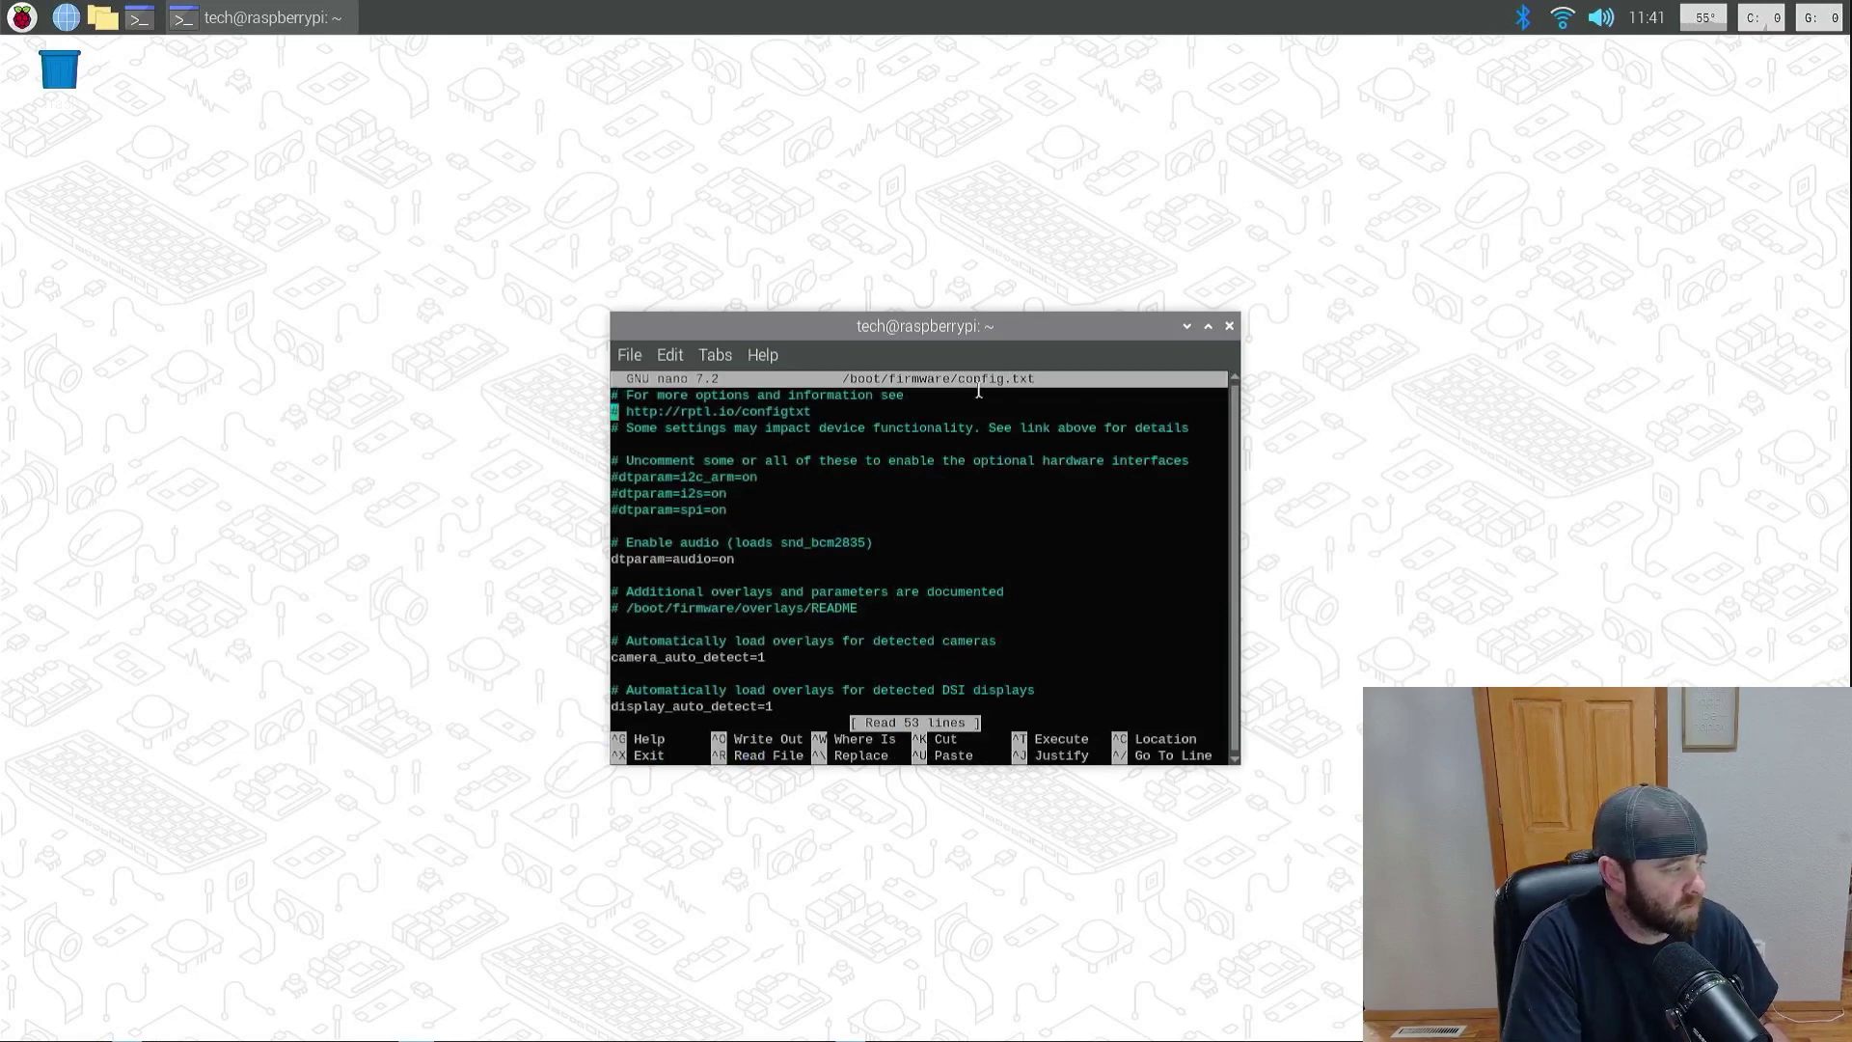
{"action": "key", "text": "Down"}
{"action": "key", "text": "Down"}
{"action": "key", "text": "Down"}
{"action": "key", "text": "Down"}
{"action": "key", "text": "Down"}
{"action": "key", "text": "Down"}
{"action": "key", "text": "Down"}
{"action": "key", "text": "Down"}
{"action": "key", "text": "Down"}
{"action": "key", "text": "Down"}
{"action": "key", "text": "Down"}
{"action": "key", "text": "Down"}
{"action": "key", "text": "Down"}
{"action": "key", "text": "Down"}
{"action": "key", "text": "Down"}
{"action": "key", "text": "Down"}
{"action": "key", "text": "Down"}
{"action": "key", "text": "Down"}
{"action": "key", "text": "Down"}
{"action": "key", "text": "Down"}
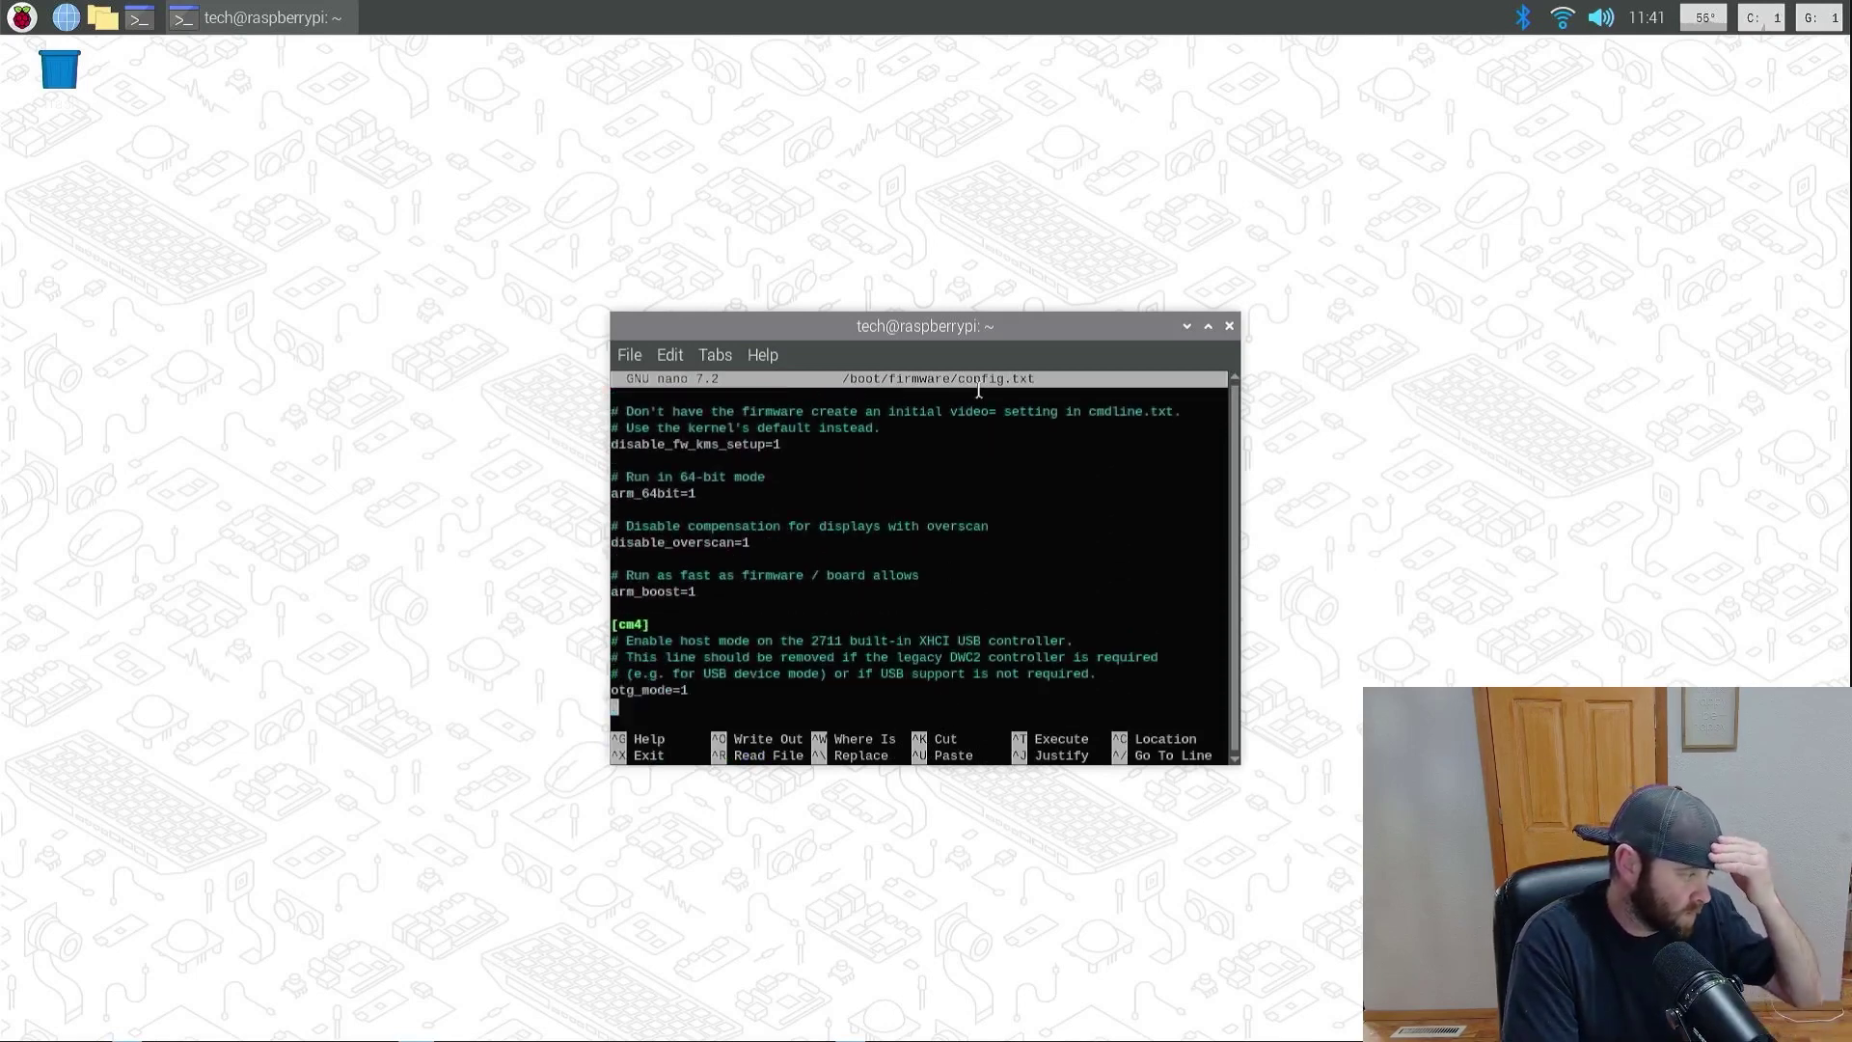
{"action": "key", "text": "Up"}
{"action": "key", "text": "Up"}
{"action": "key", "text": "Up"}
{"action": "key", "text": "Up"}
{"action": "key", "text": "Up"}
{"action": "key", "text": "Up"}
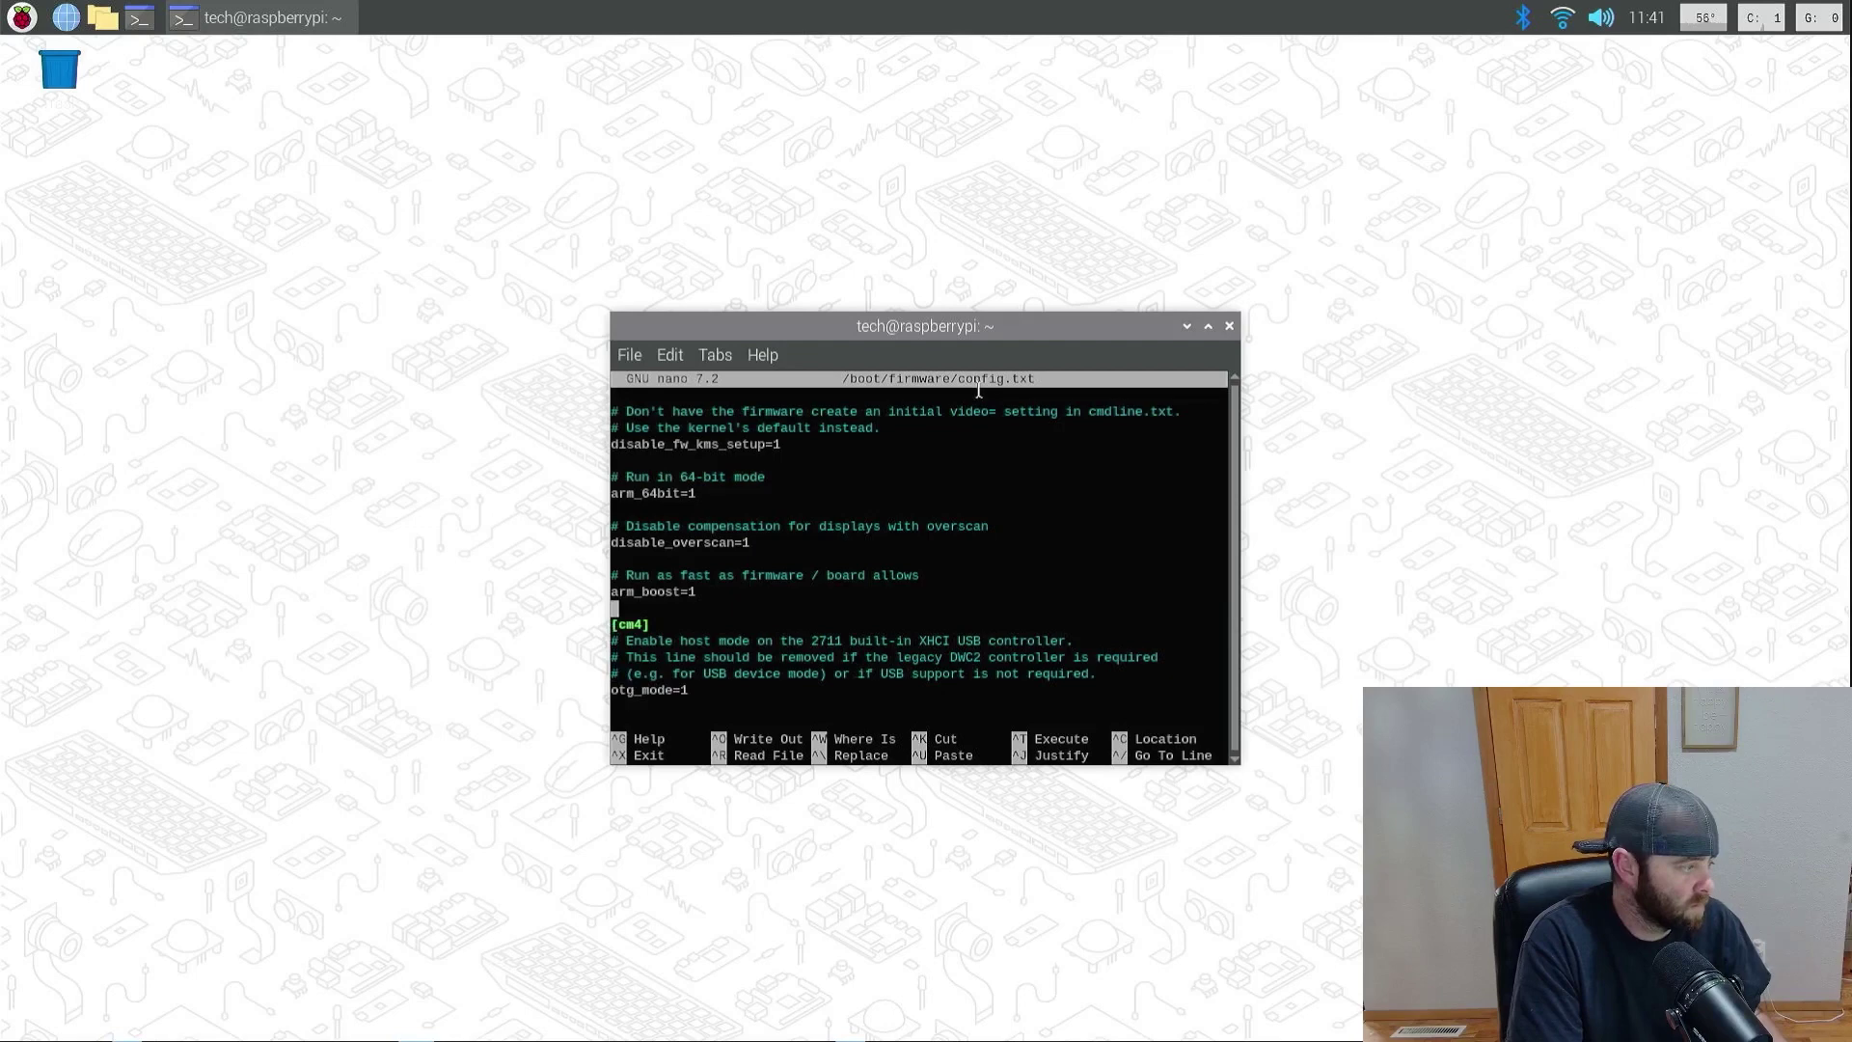
{"action": "key", "text": "Return"}
{"action": "key", "text": "Return"}
{"action": "key", "text": "Up"}
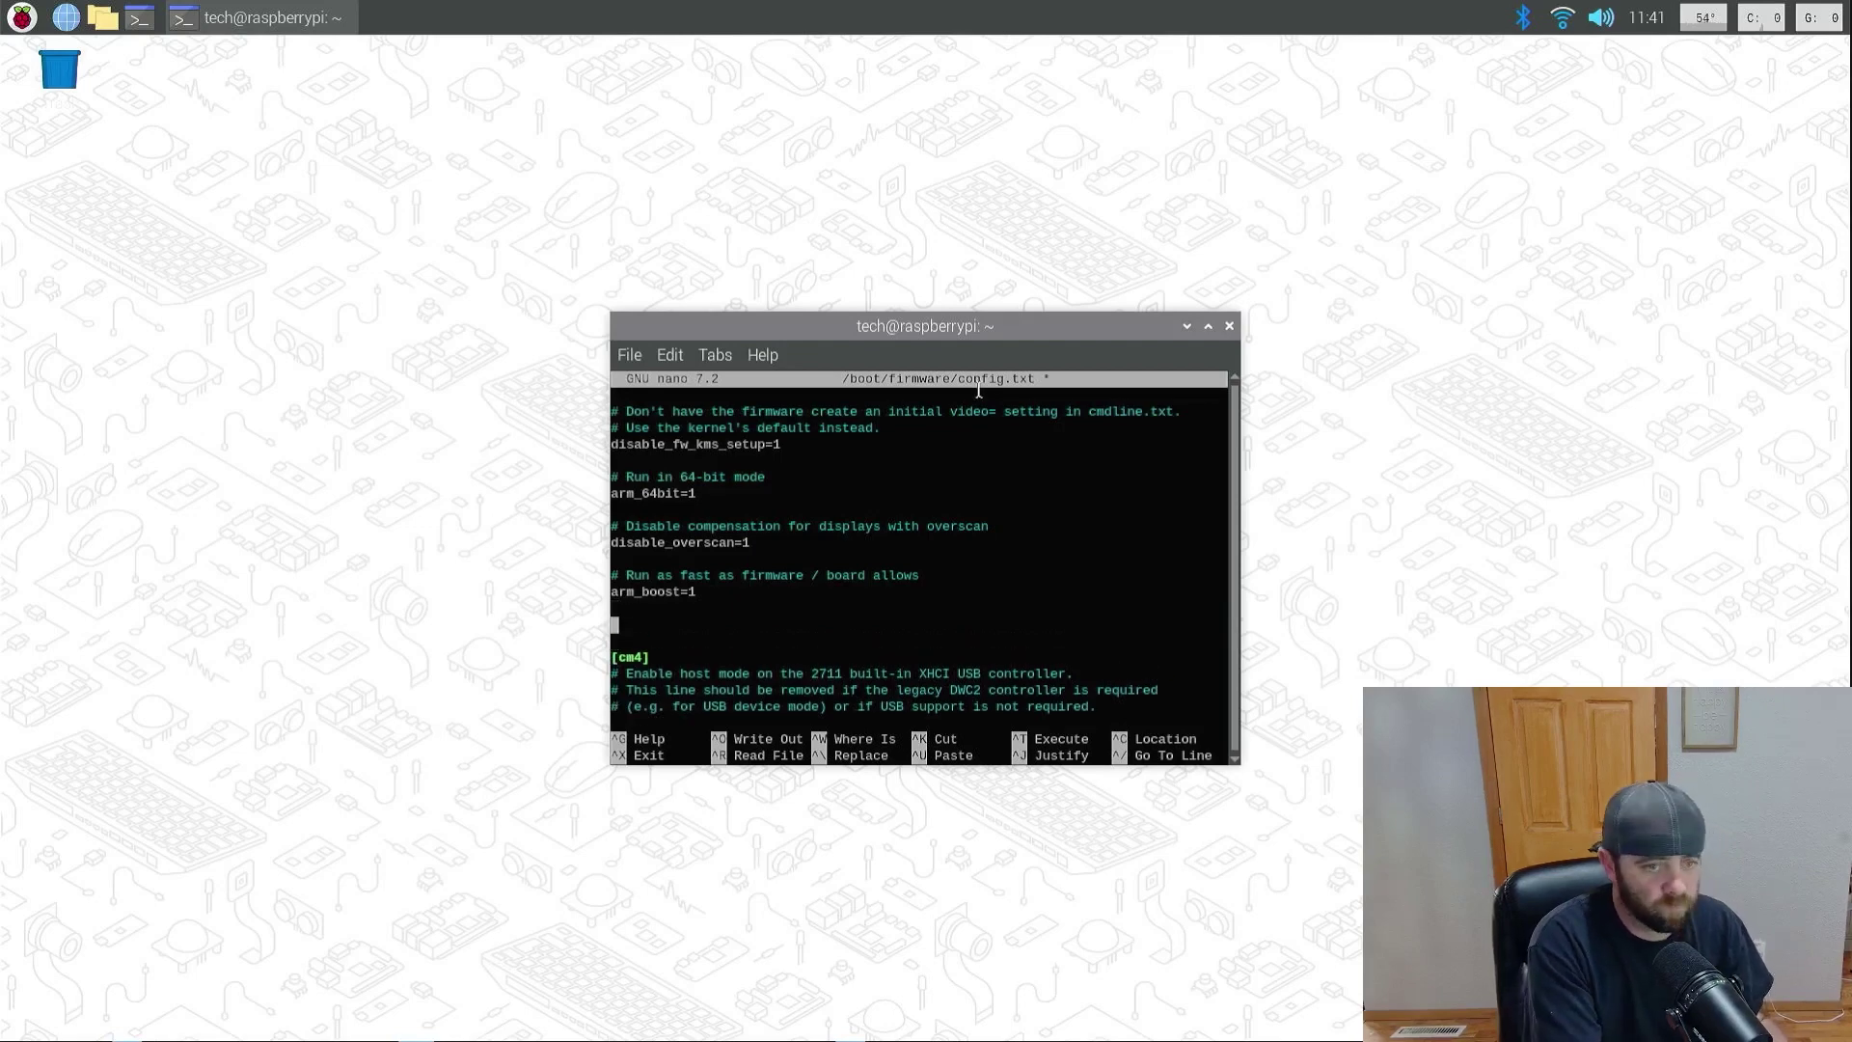
Step: Add arm_freq=2950, gpu_freq=1000 and force_turbo=1 under arm_boost=1
{"action": "type", "text": "arm"}
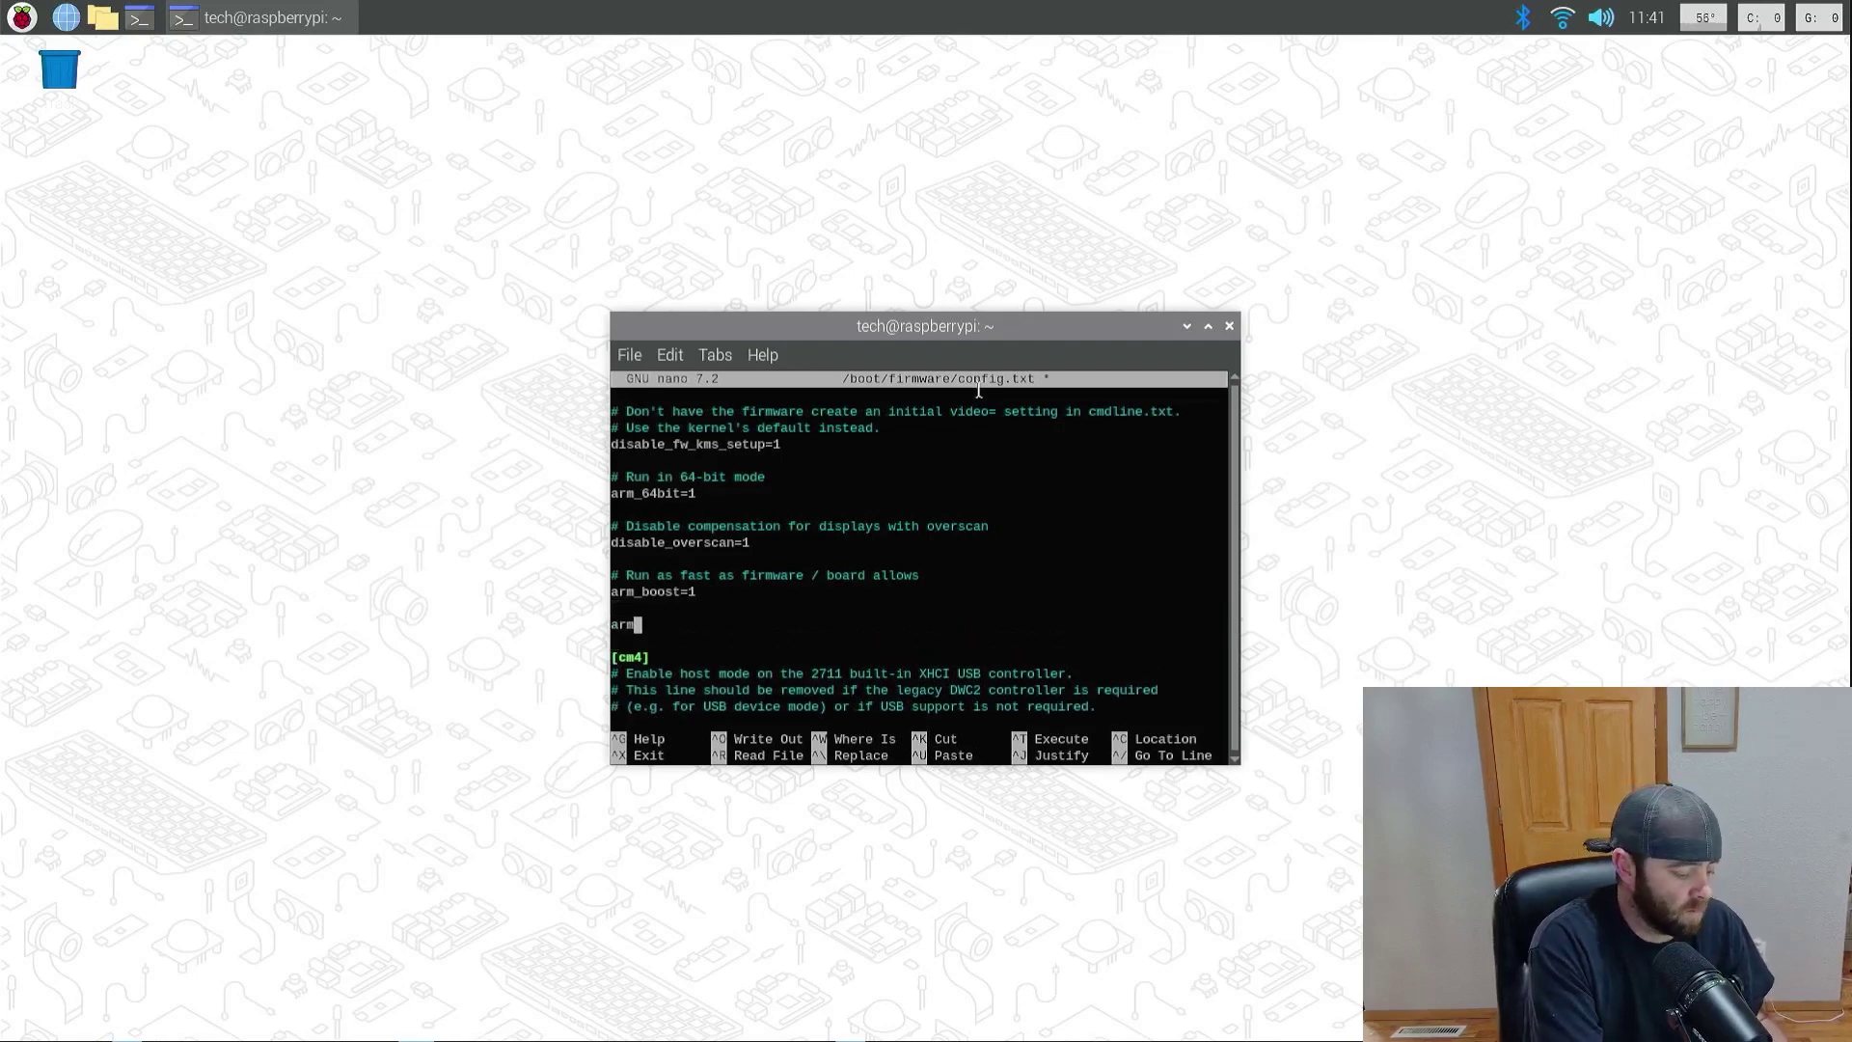
{"action": "type", "text": "_freq="}
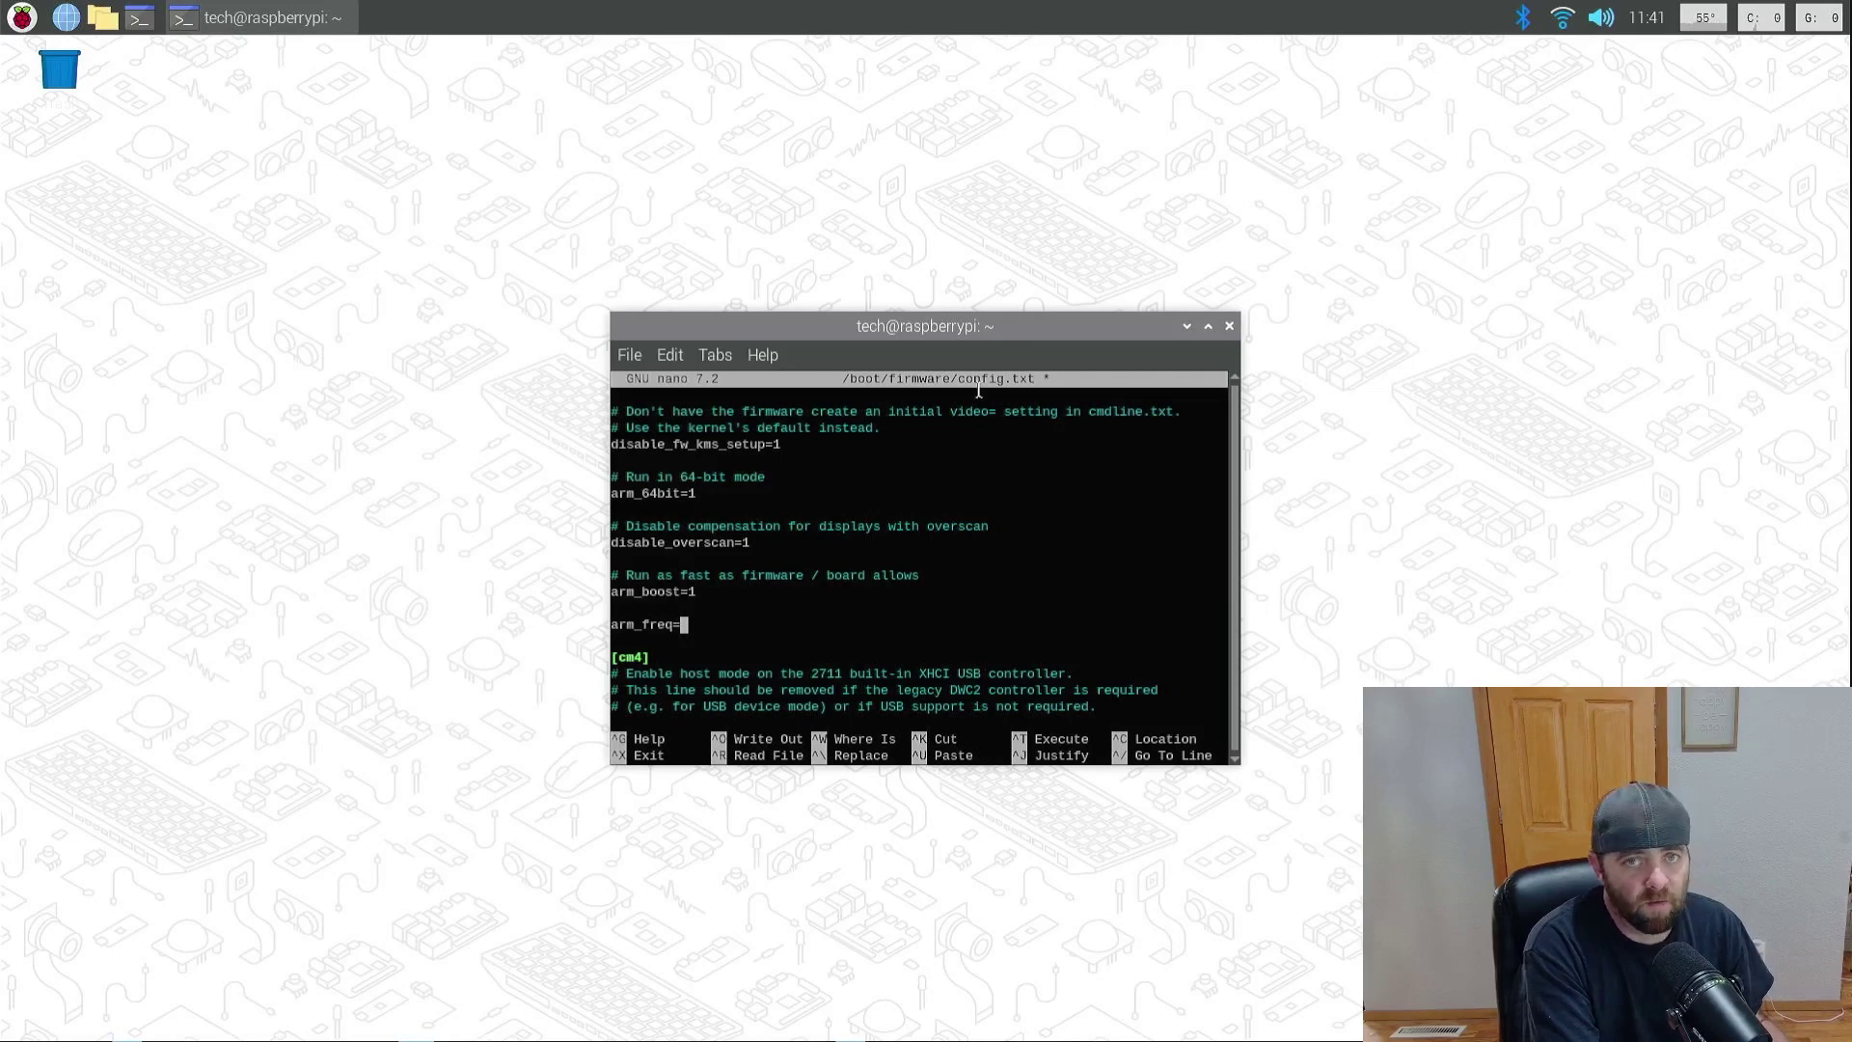
{"action": "type", "text": "2"}
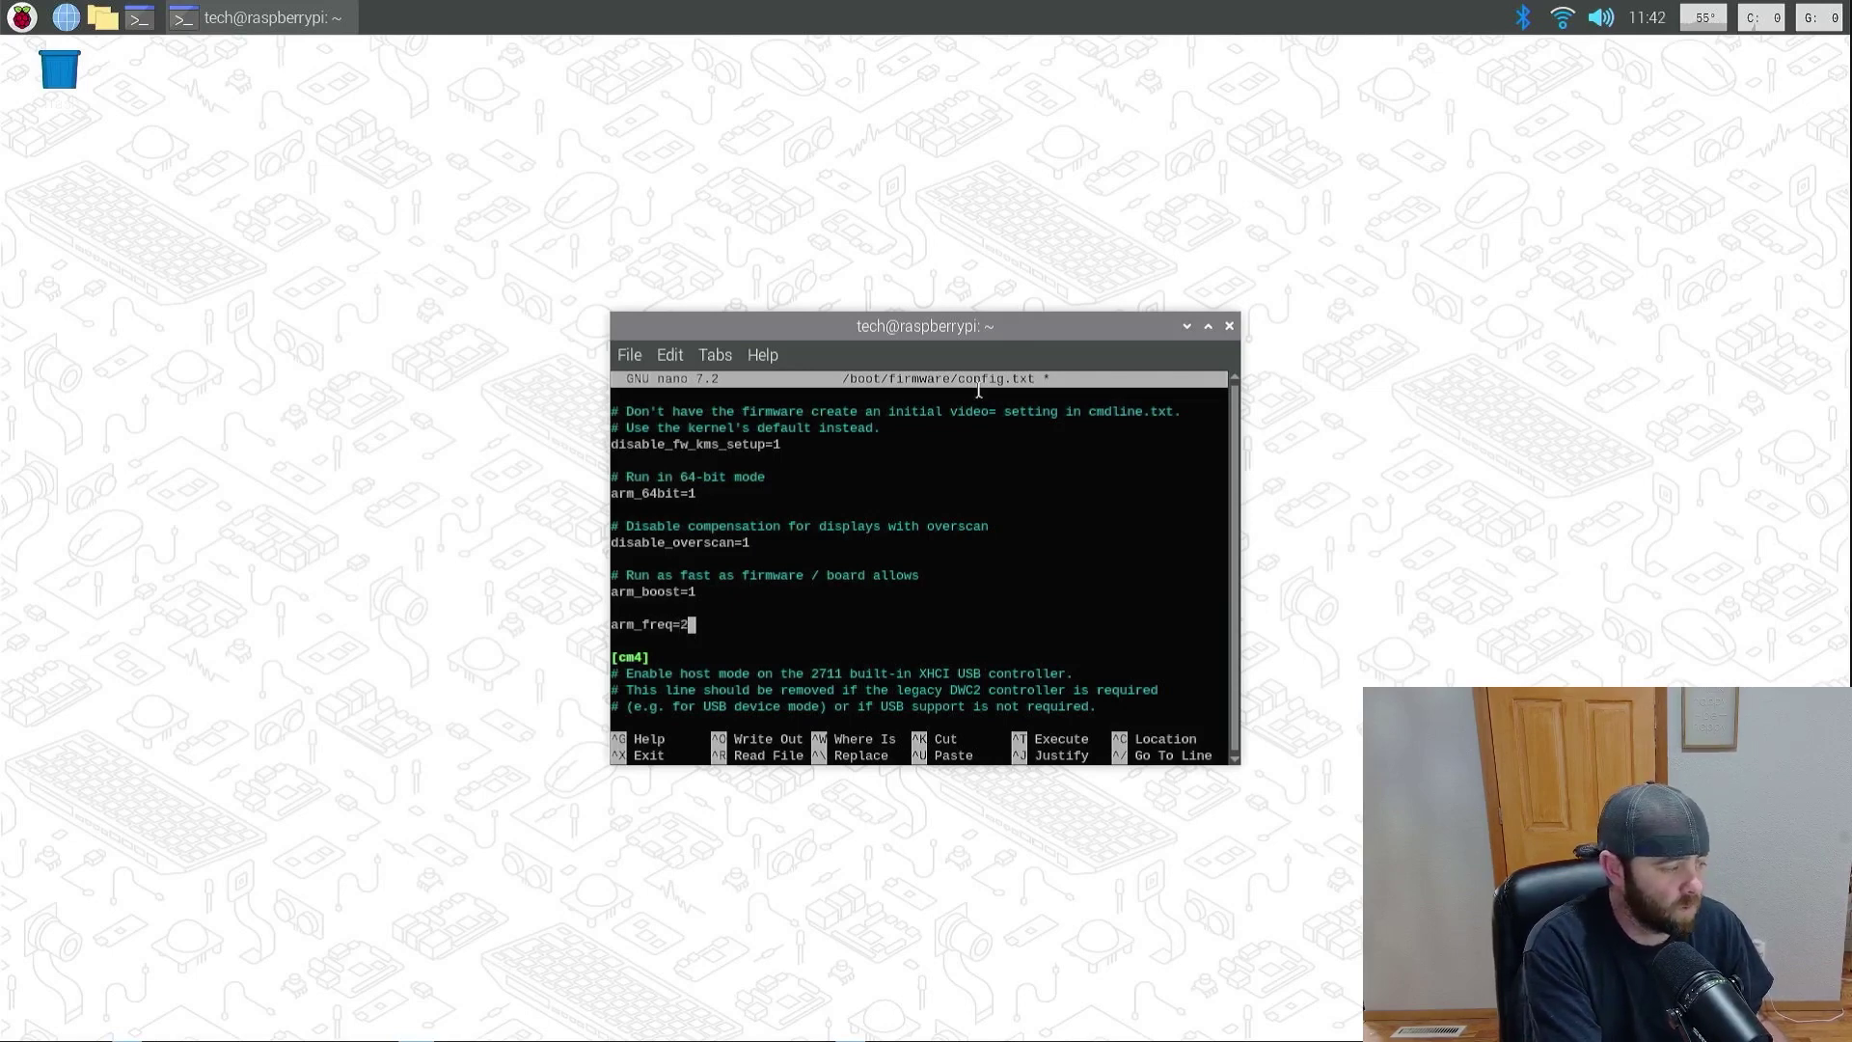
{"action": "type", "text": "950"}
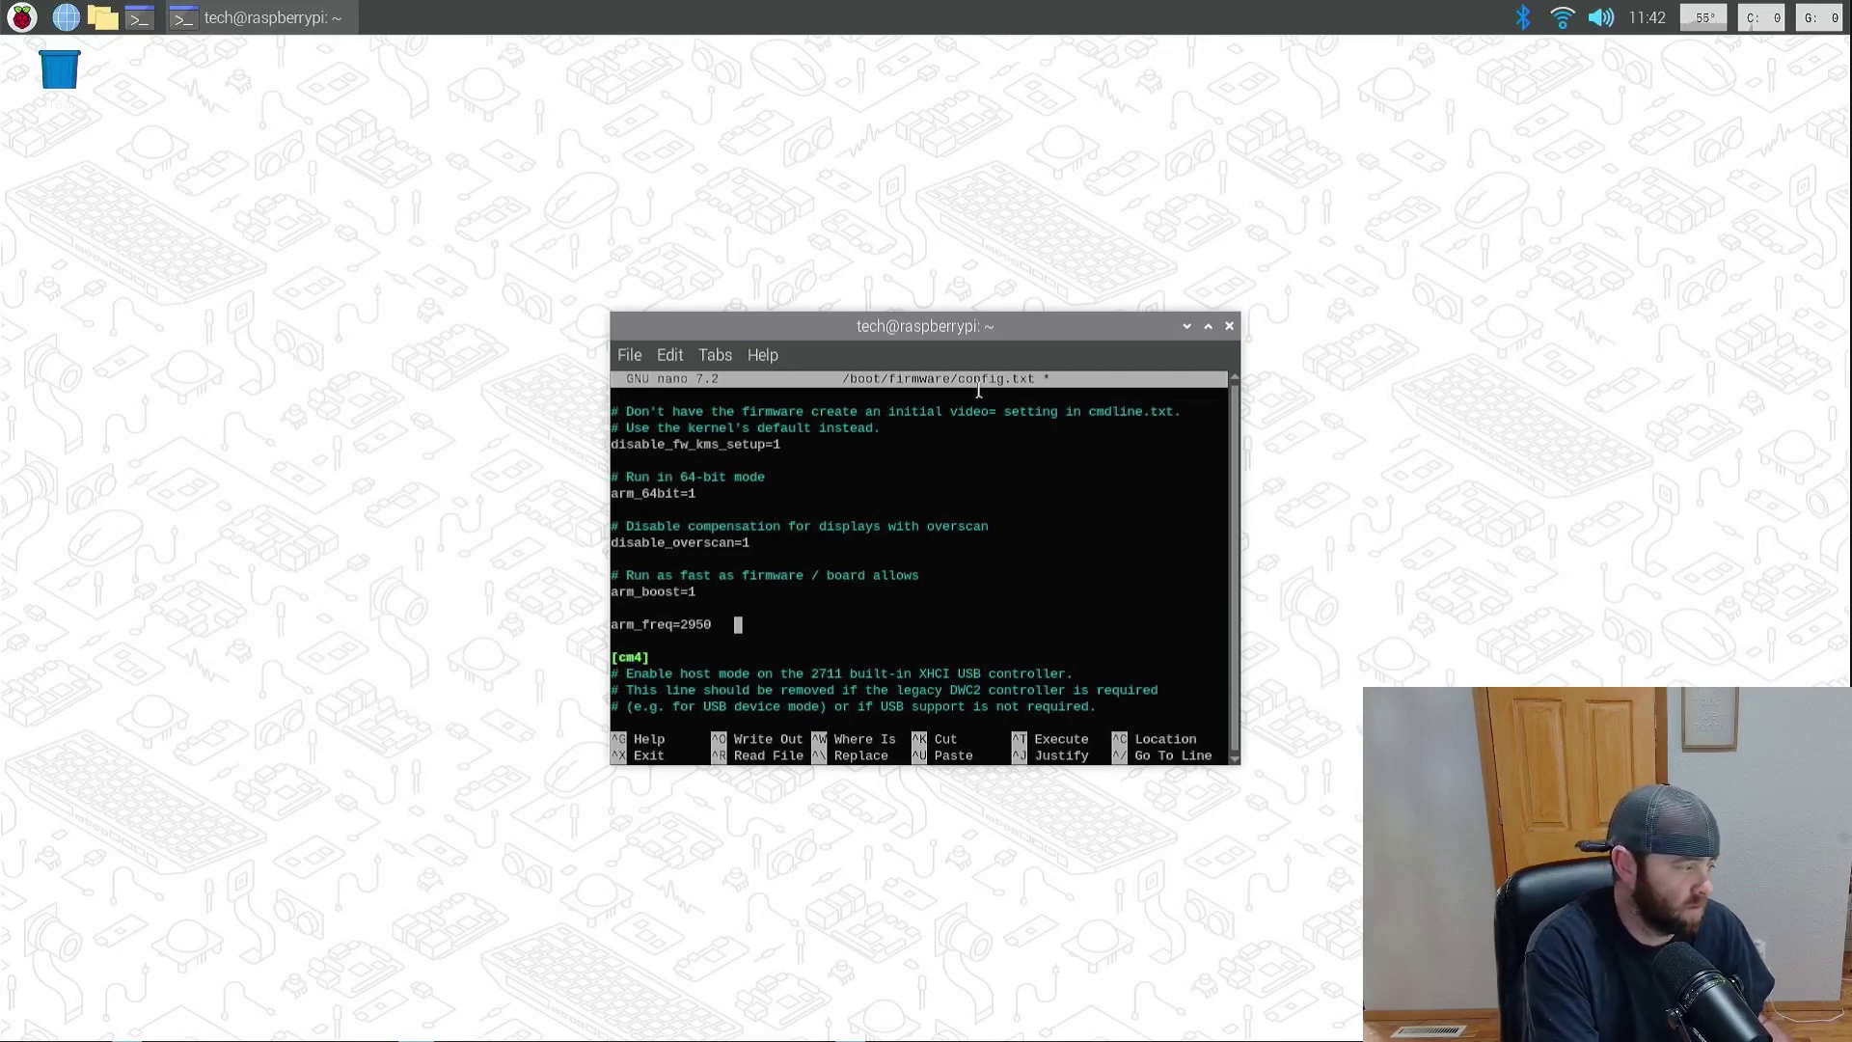
{"action": "key", "text": "Return"}
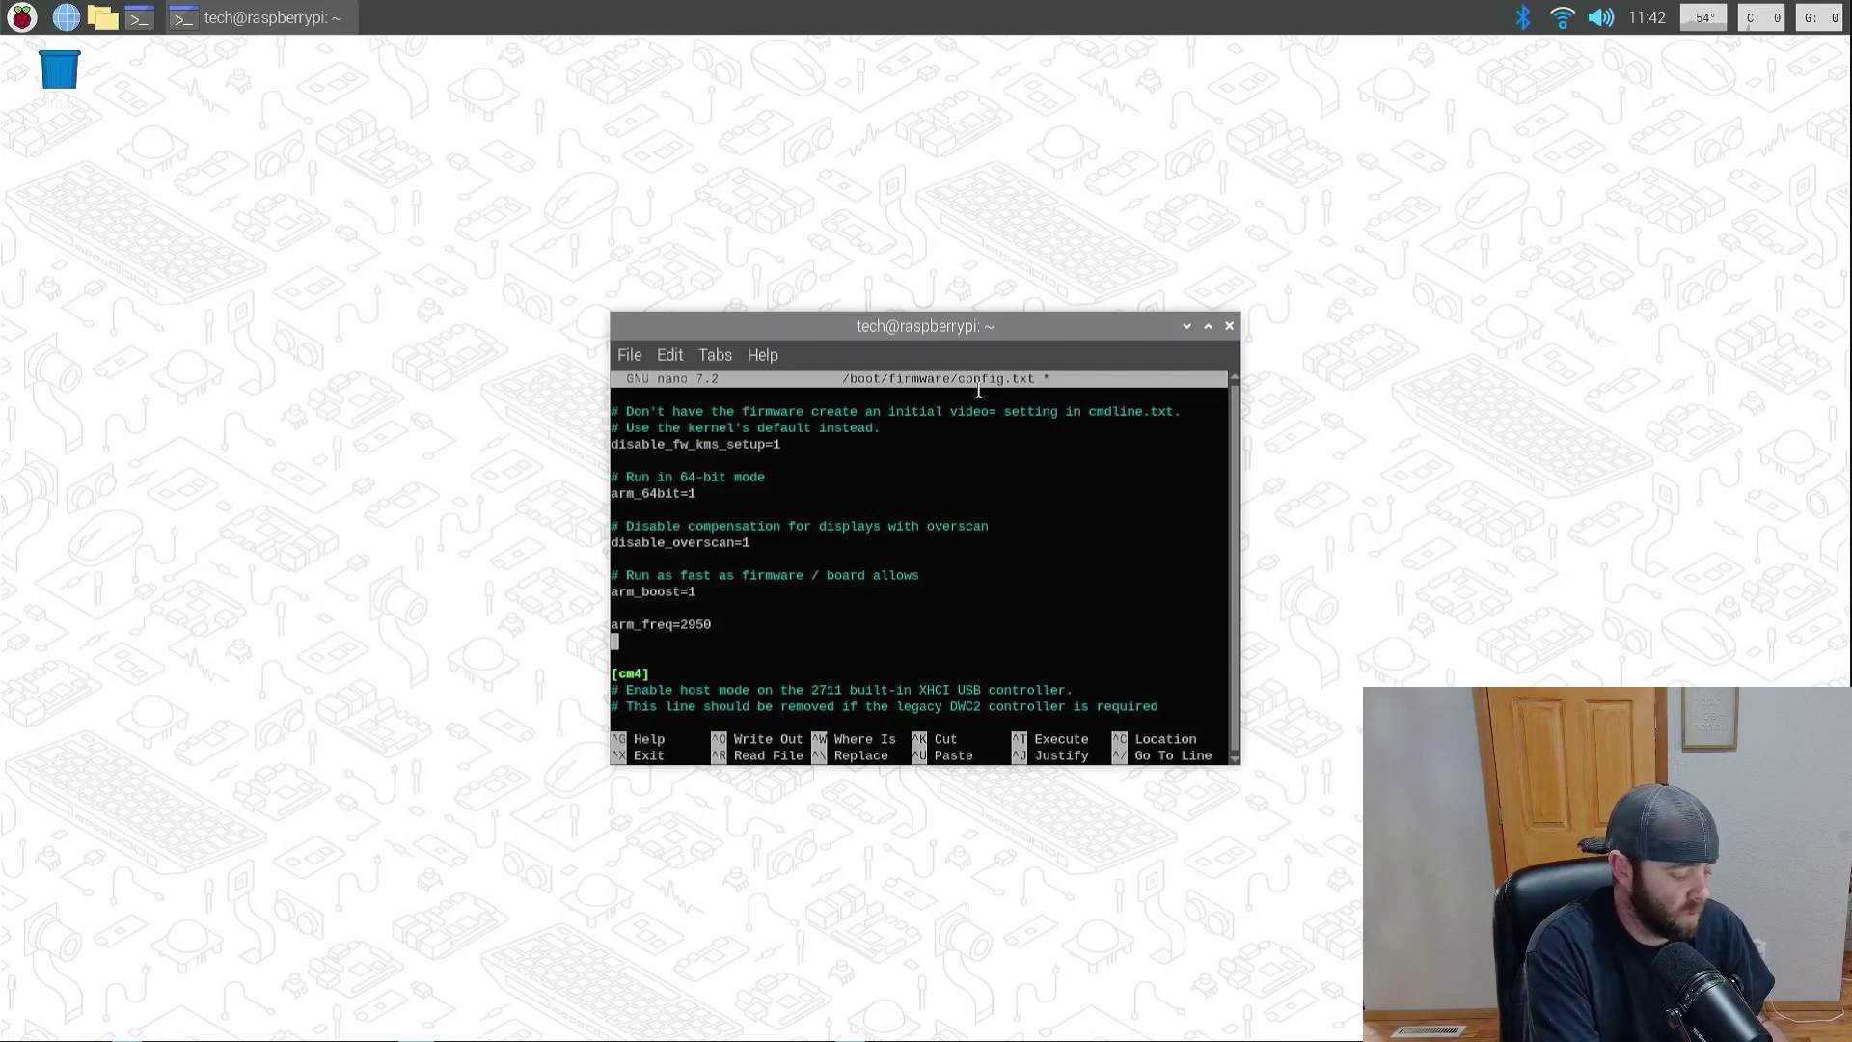
{"action": "type", "text": "gpu"}
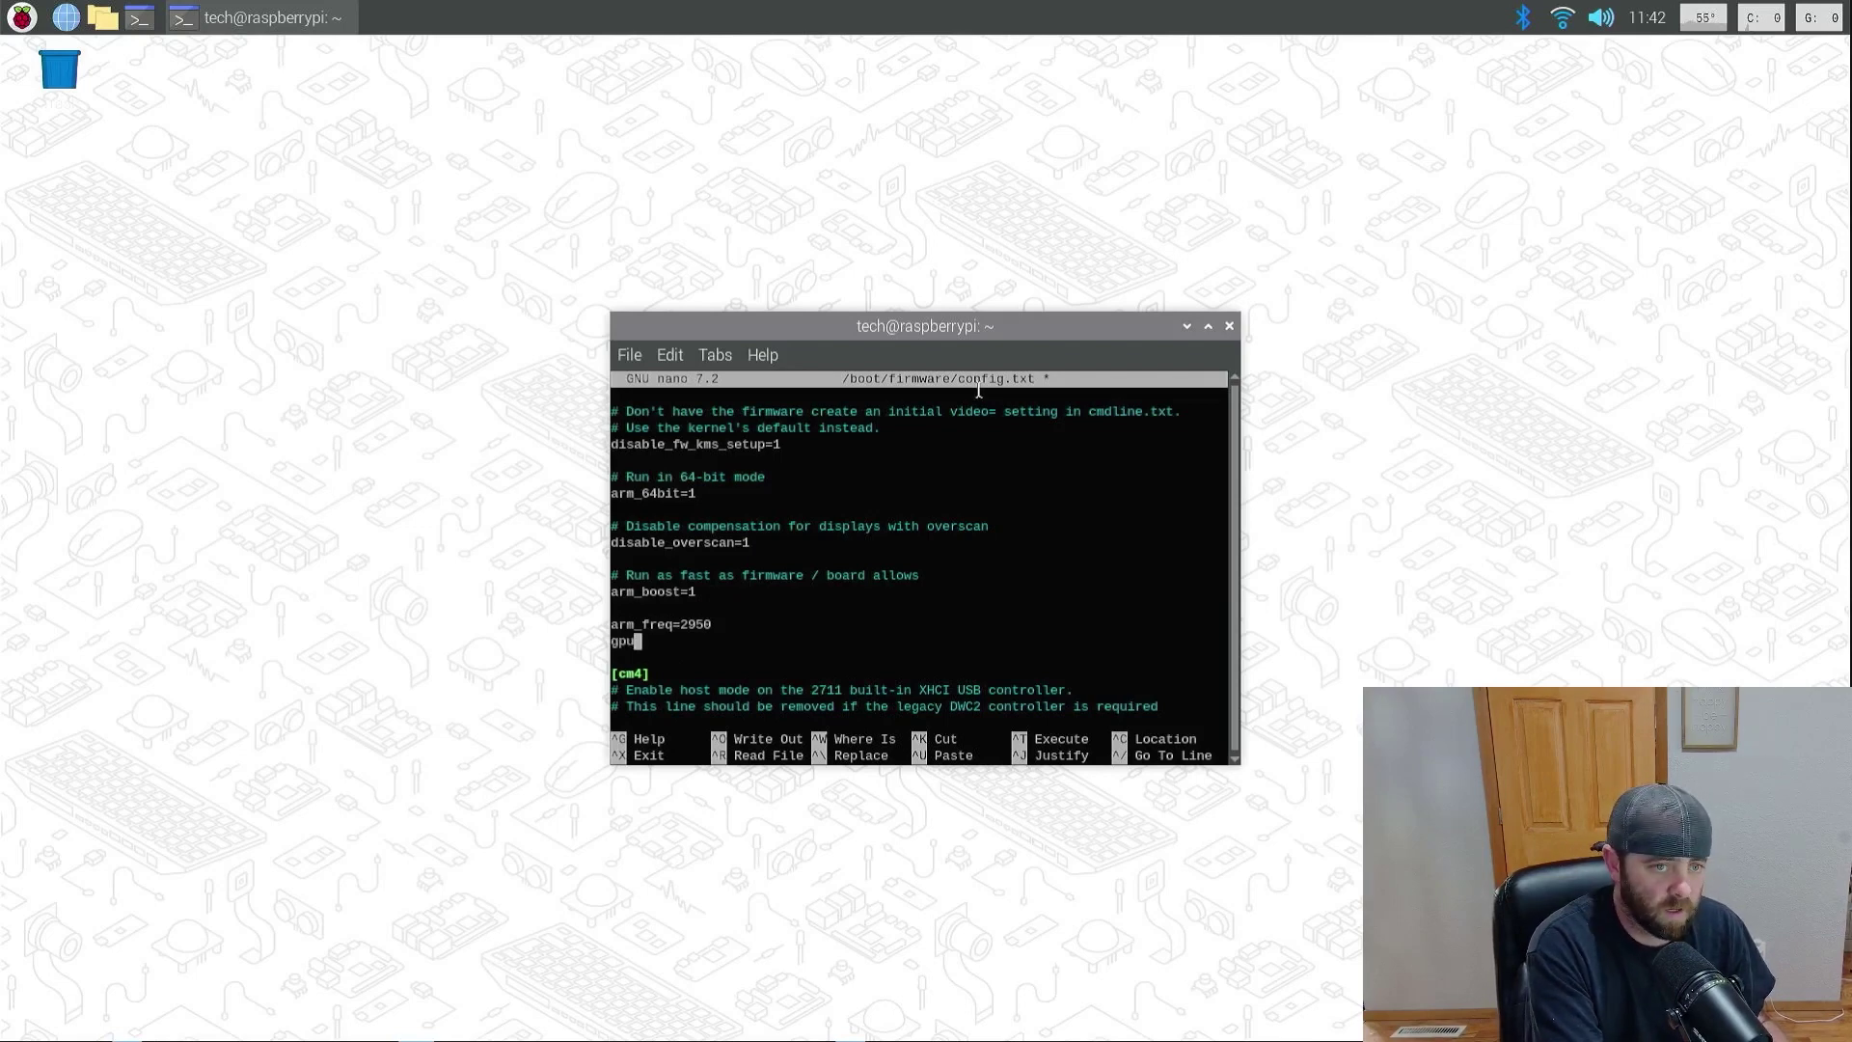
{"action": "type", "text": "_fre"}
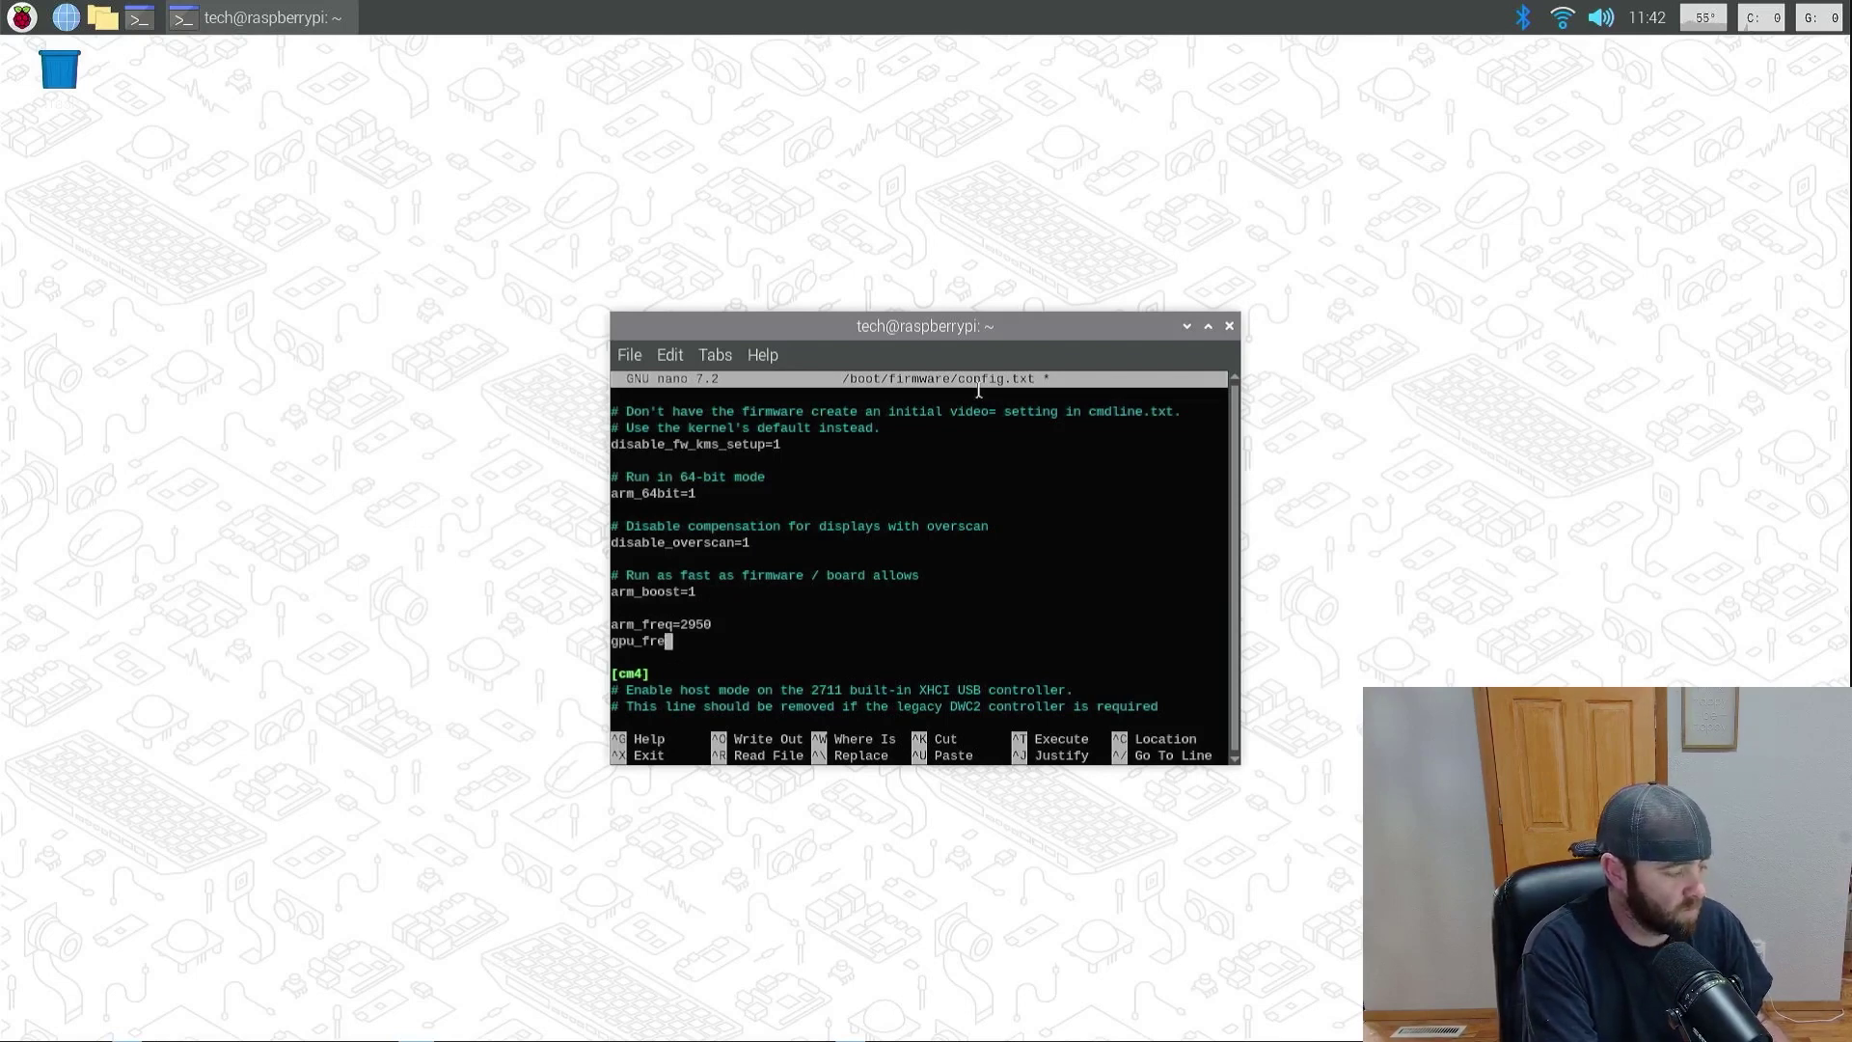
{"action": "type", "text": "q=1"}
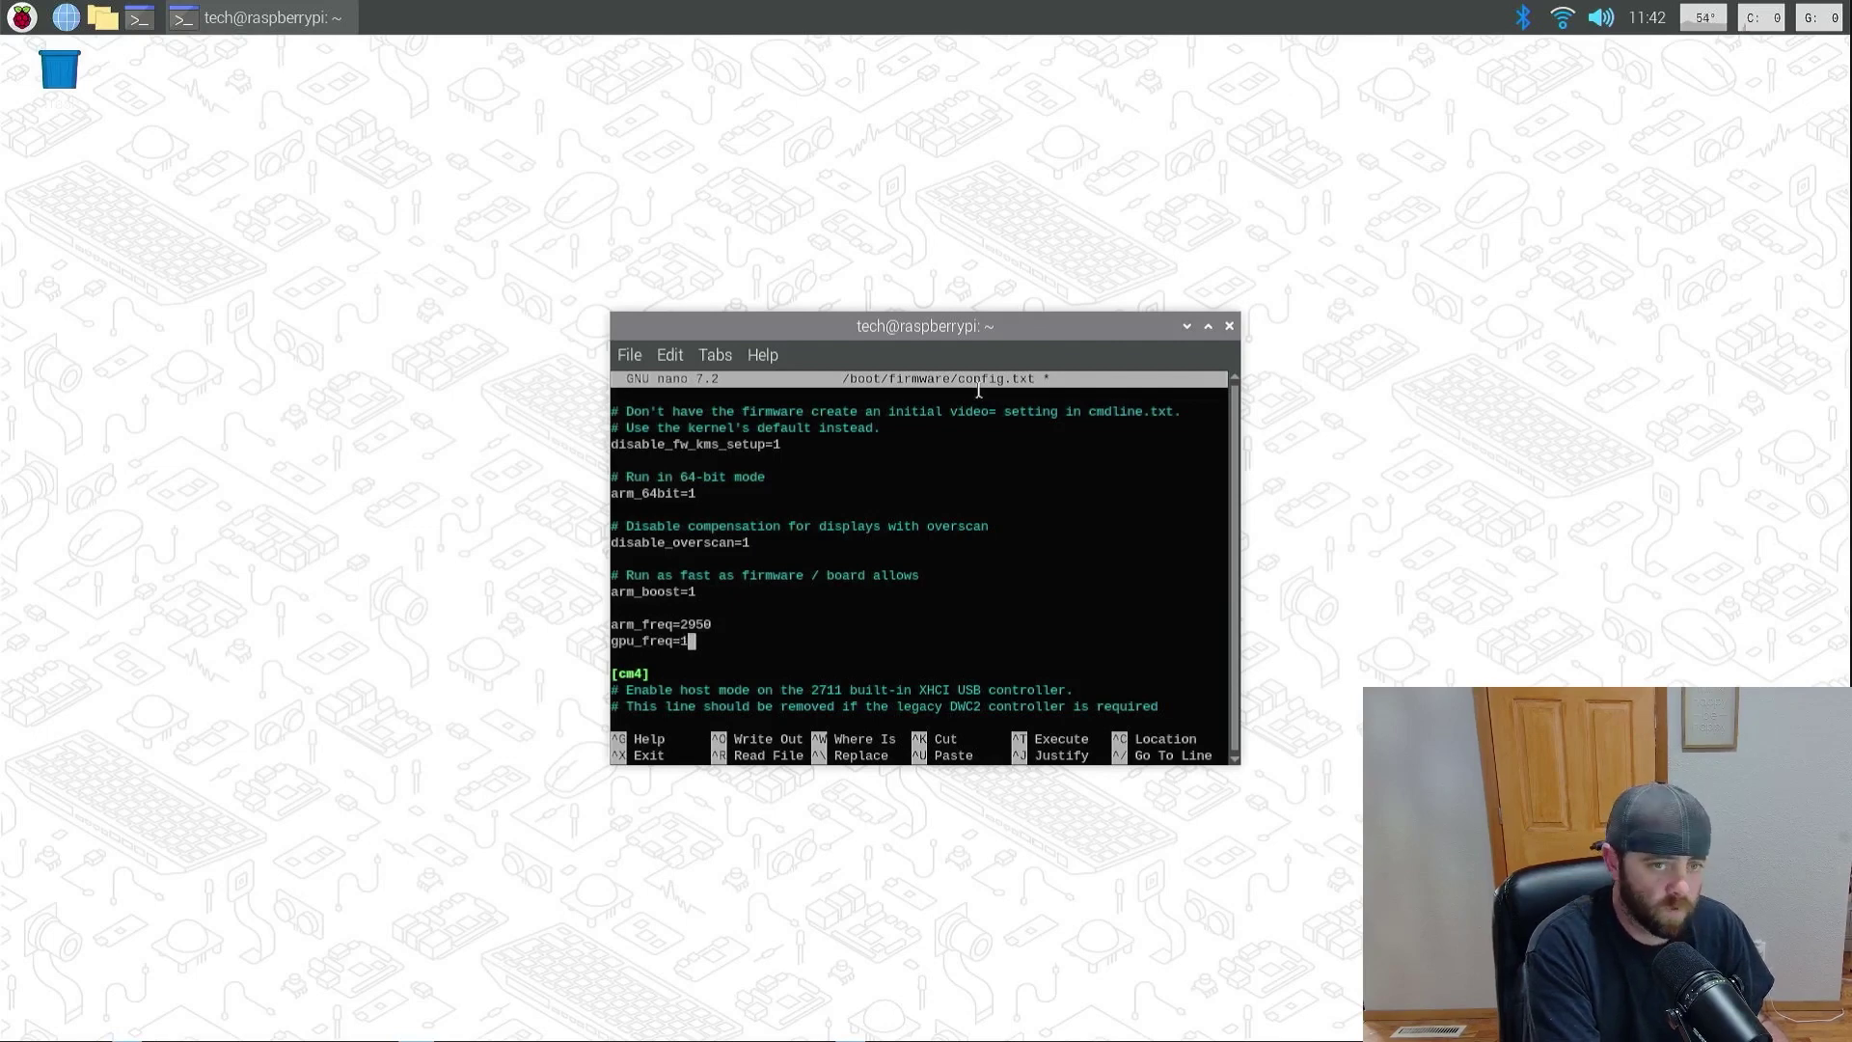
{"action": "type", "text": "000"}
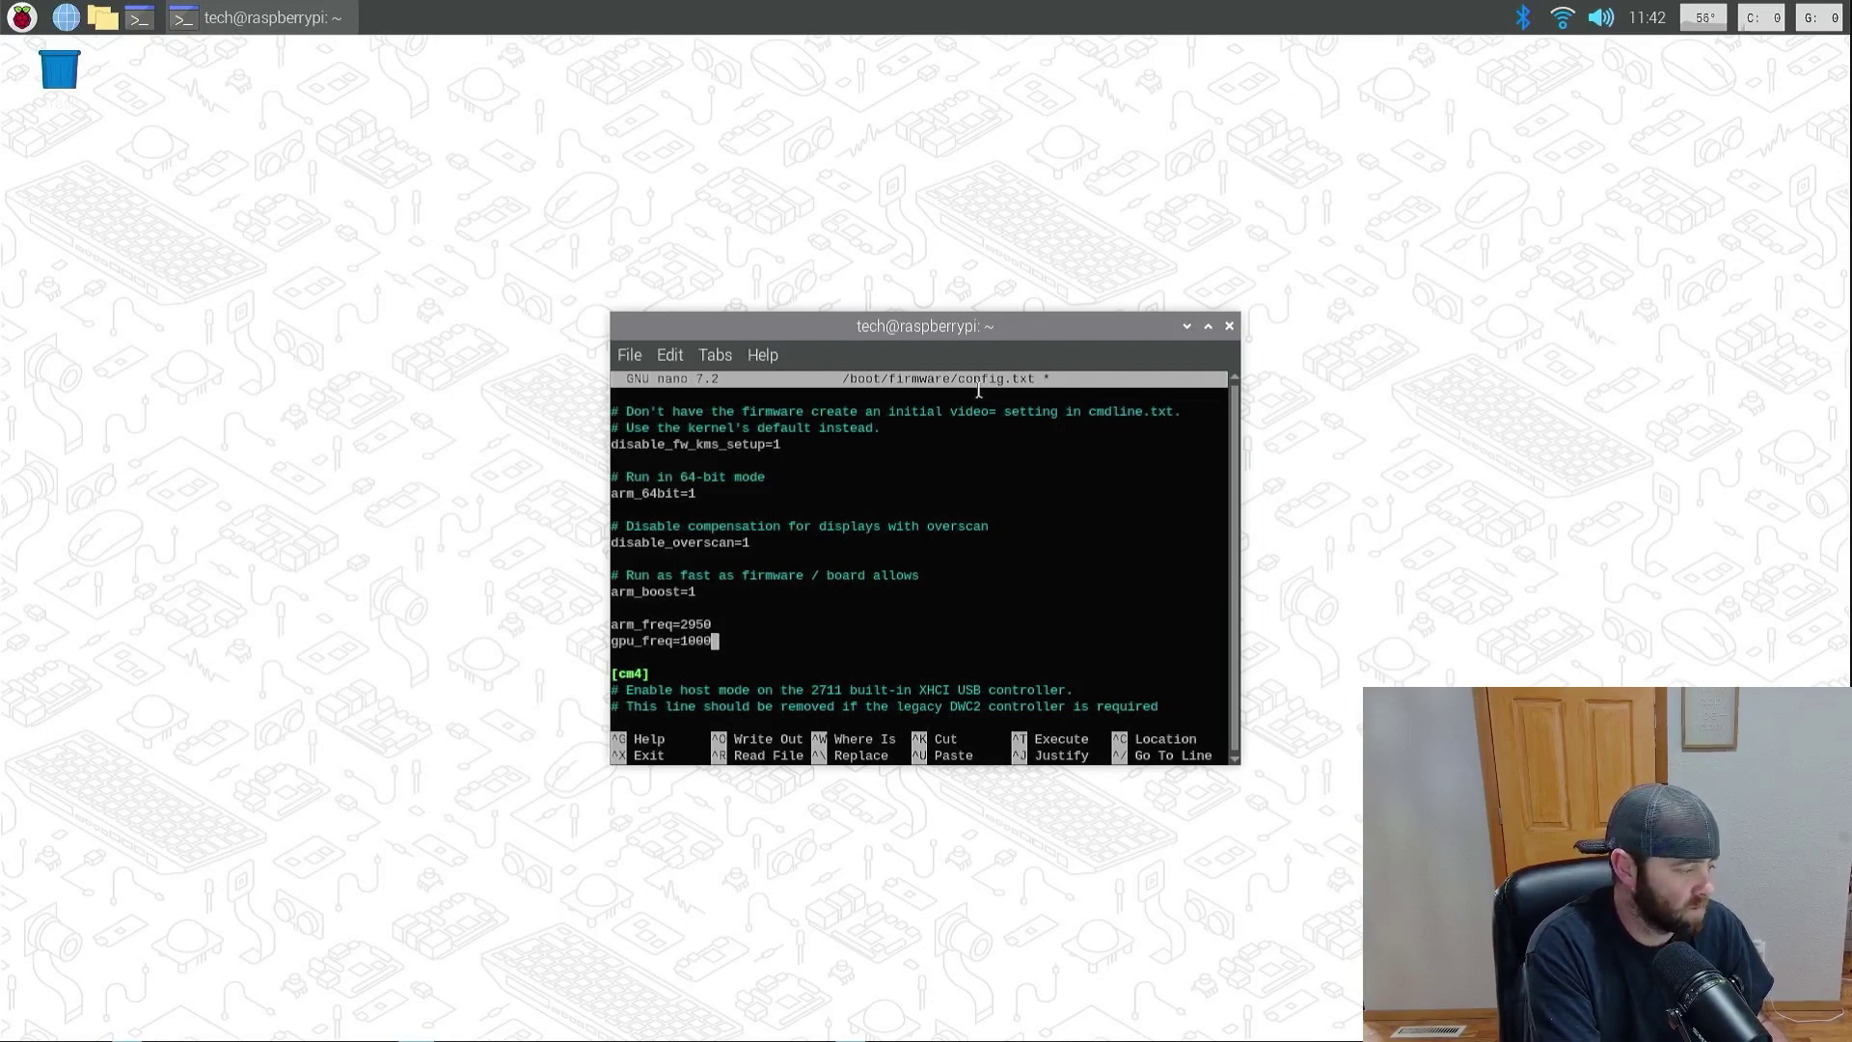
{"action": "key", "text": "Return"}
{"action": "key", "text": "Return"}
{"action": "type", "text": "force_"}
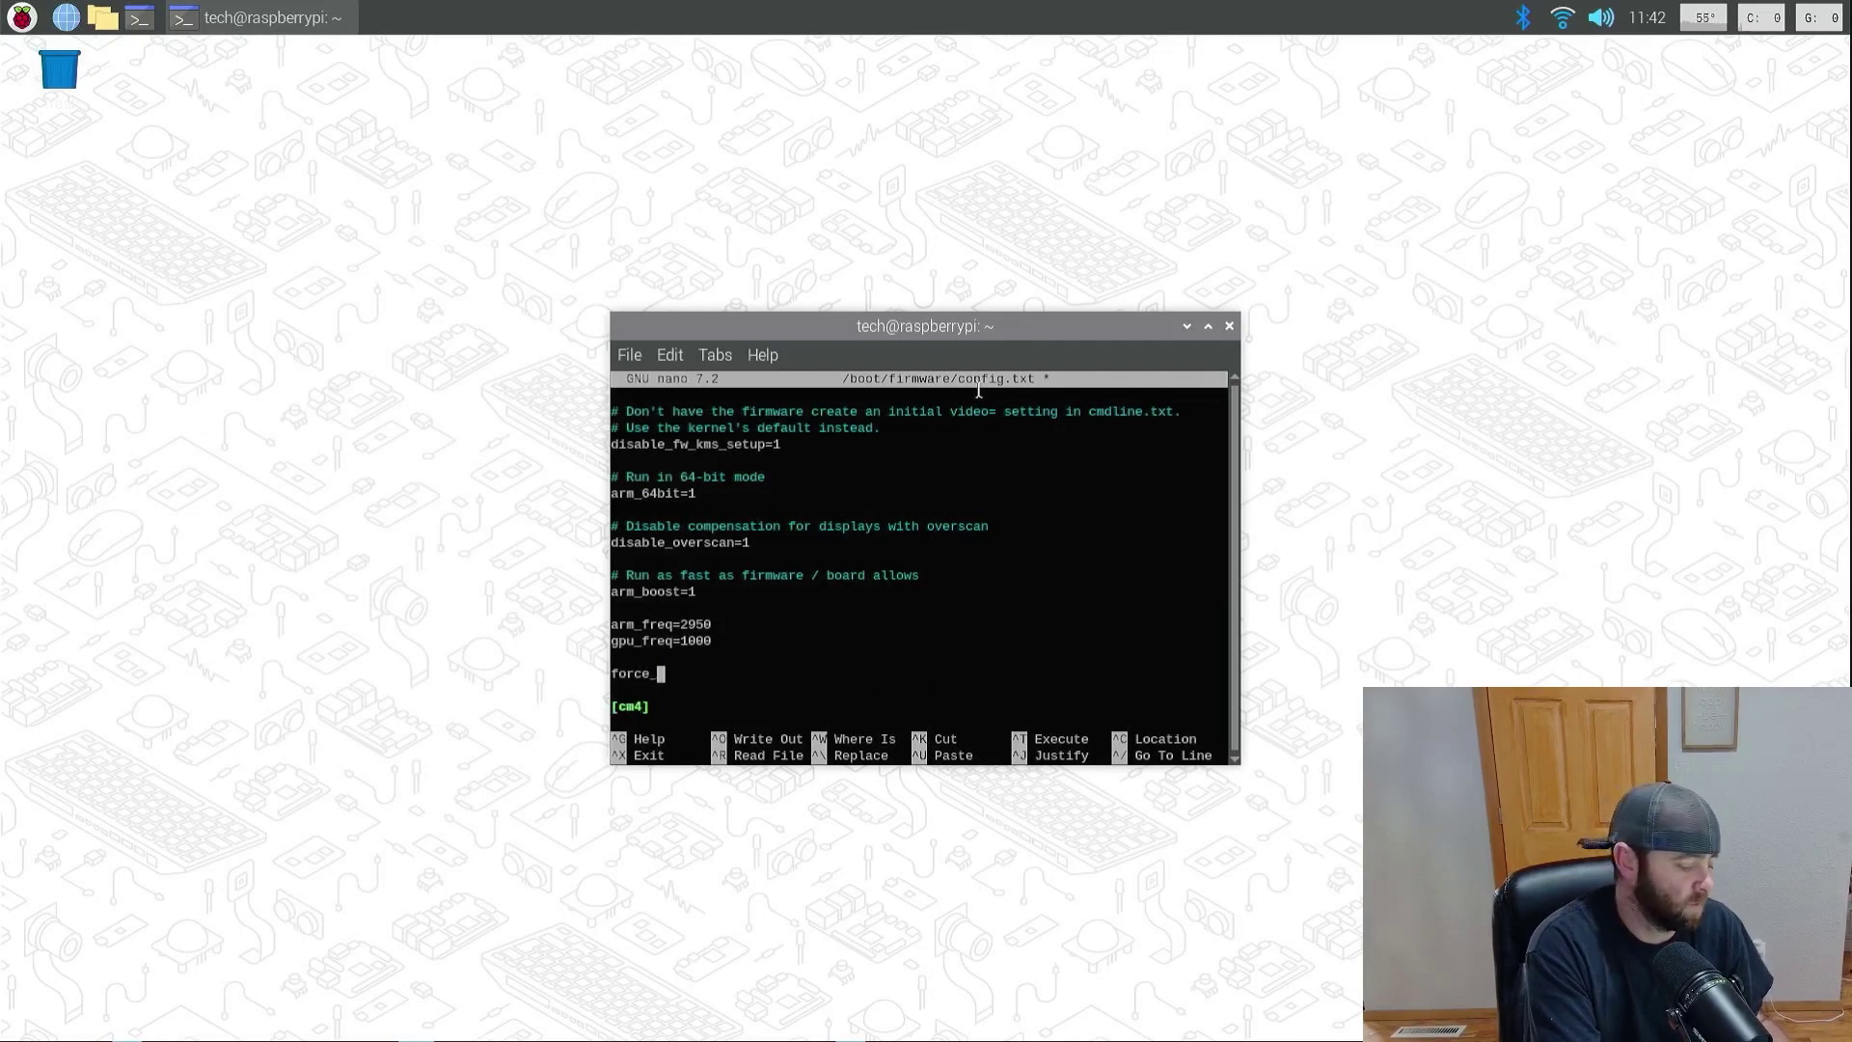
{"action": "type", "text": "turbo"}
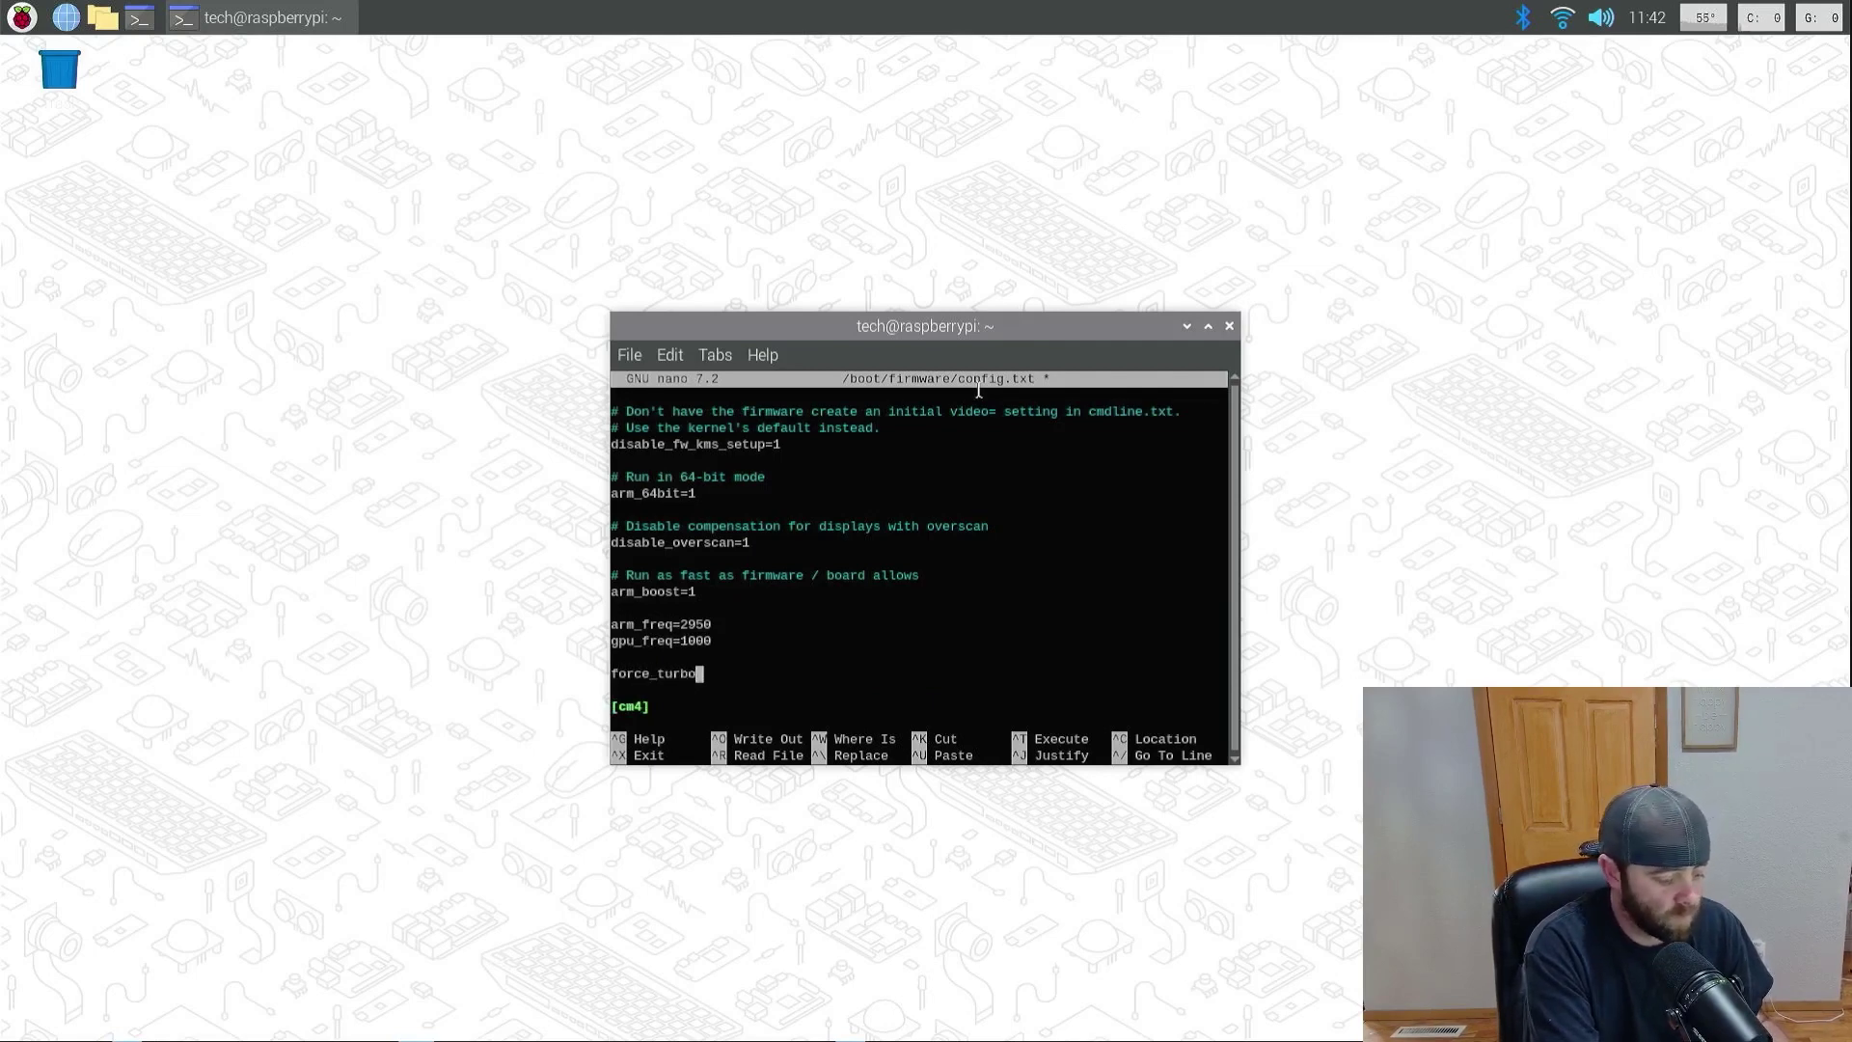
{"action": "type", "text": "="}
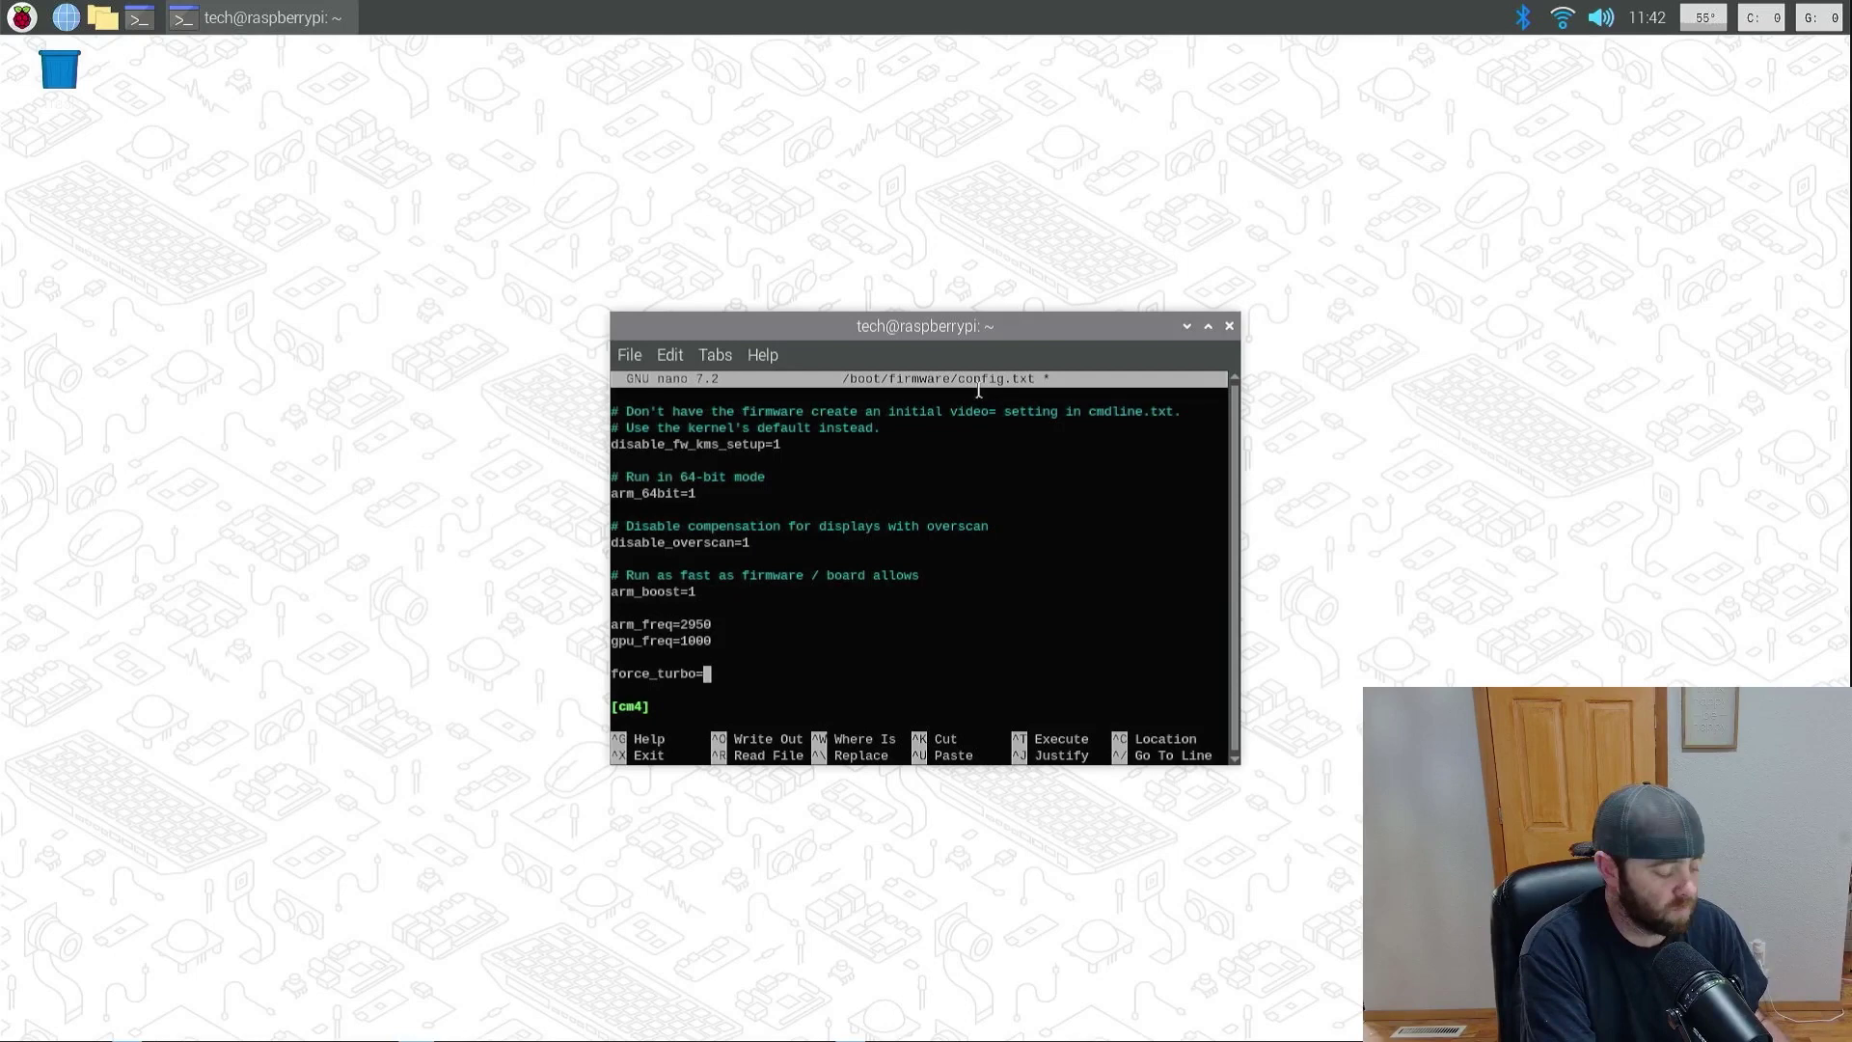
{"action": "type", "text": "1"}
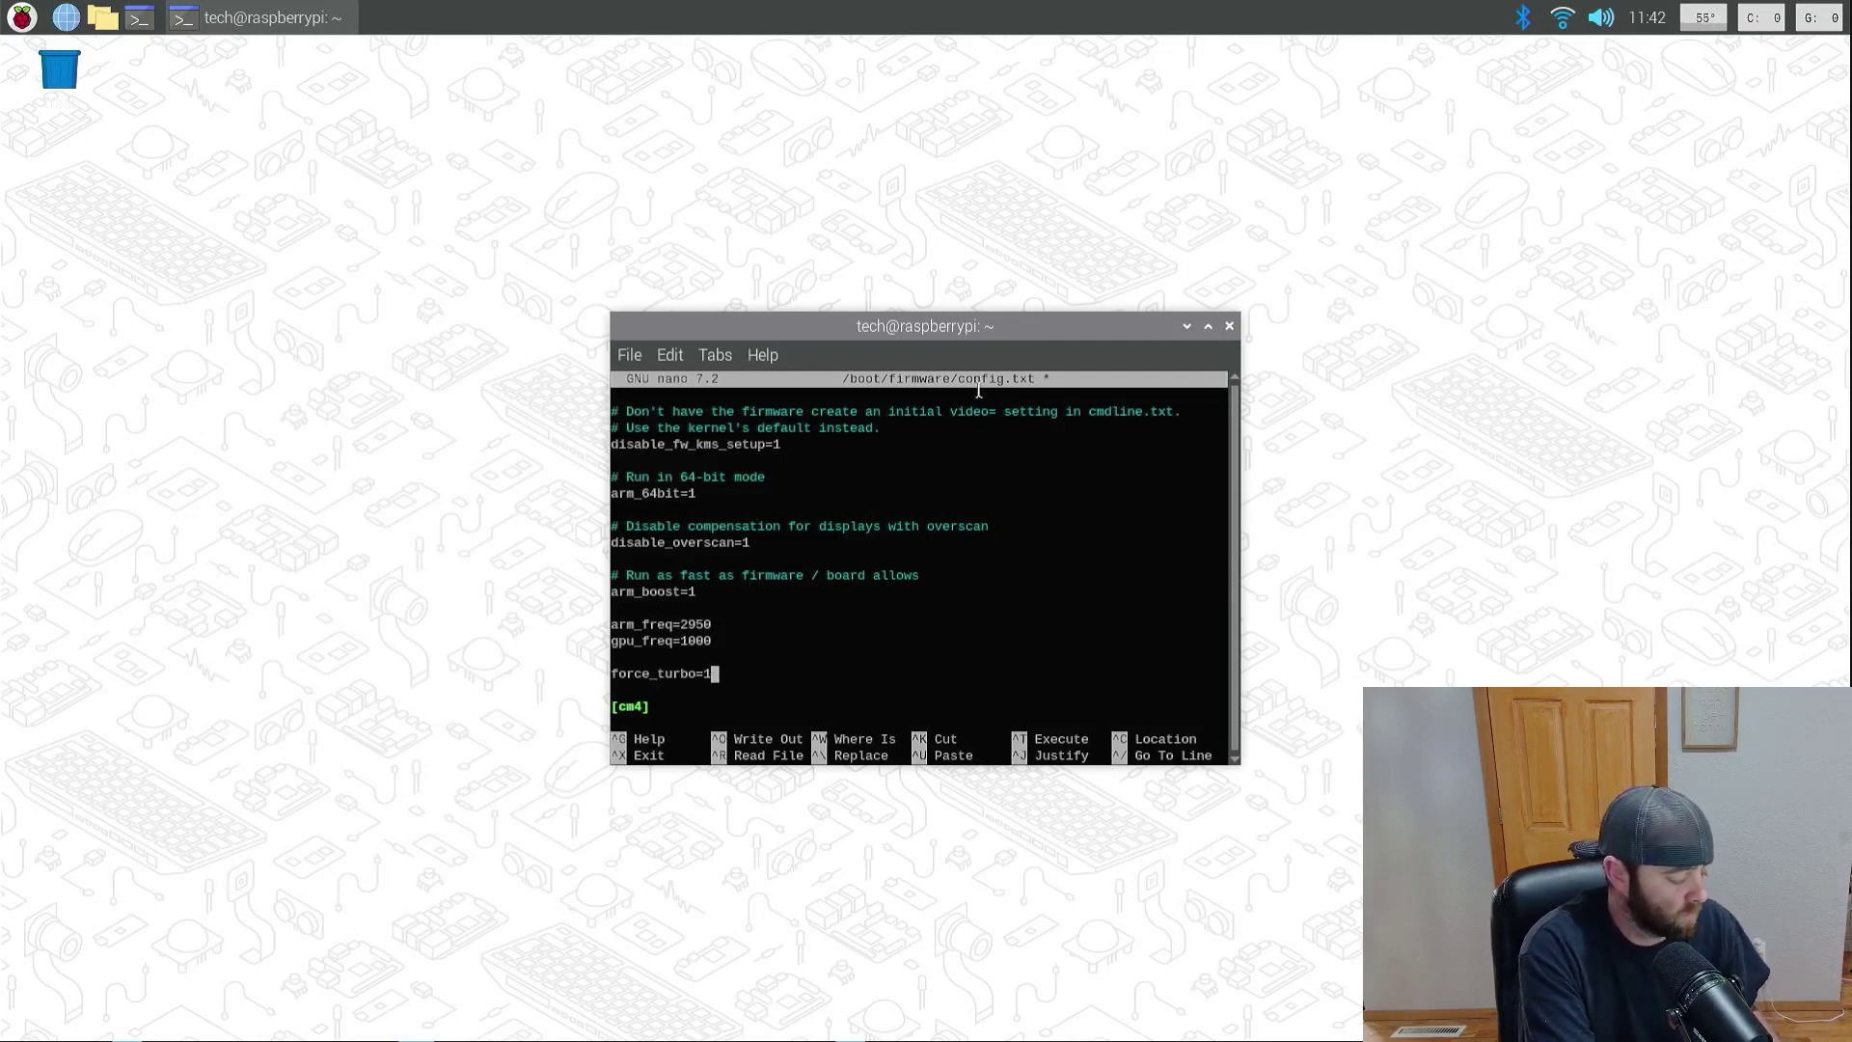
Step: Save config.txt, exit nano, and restart the Pi with reboot
{"action": "key", "text": "ctrl+x"}
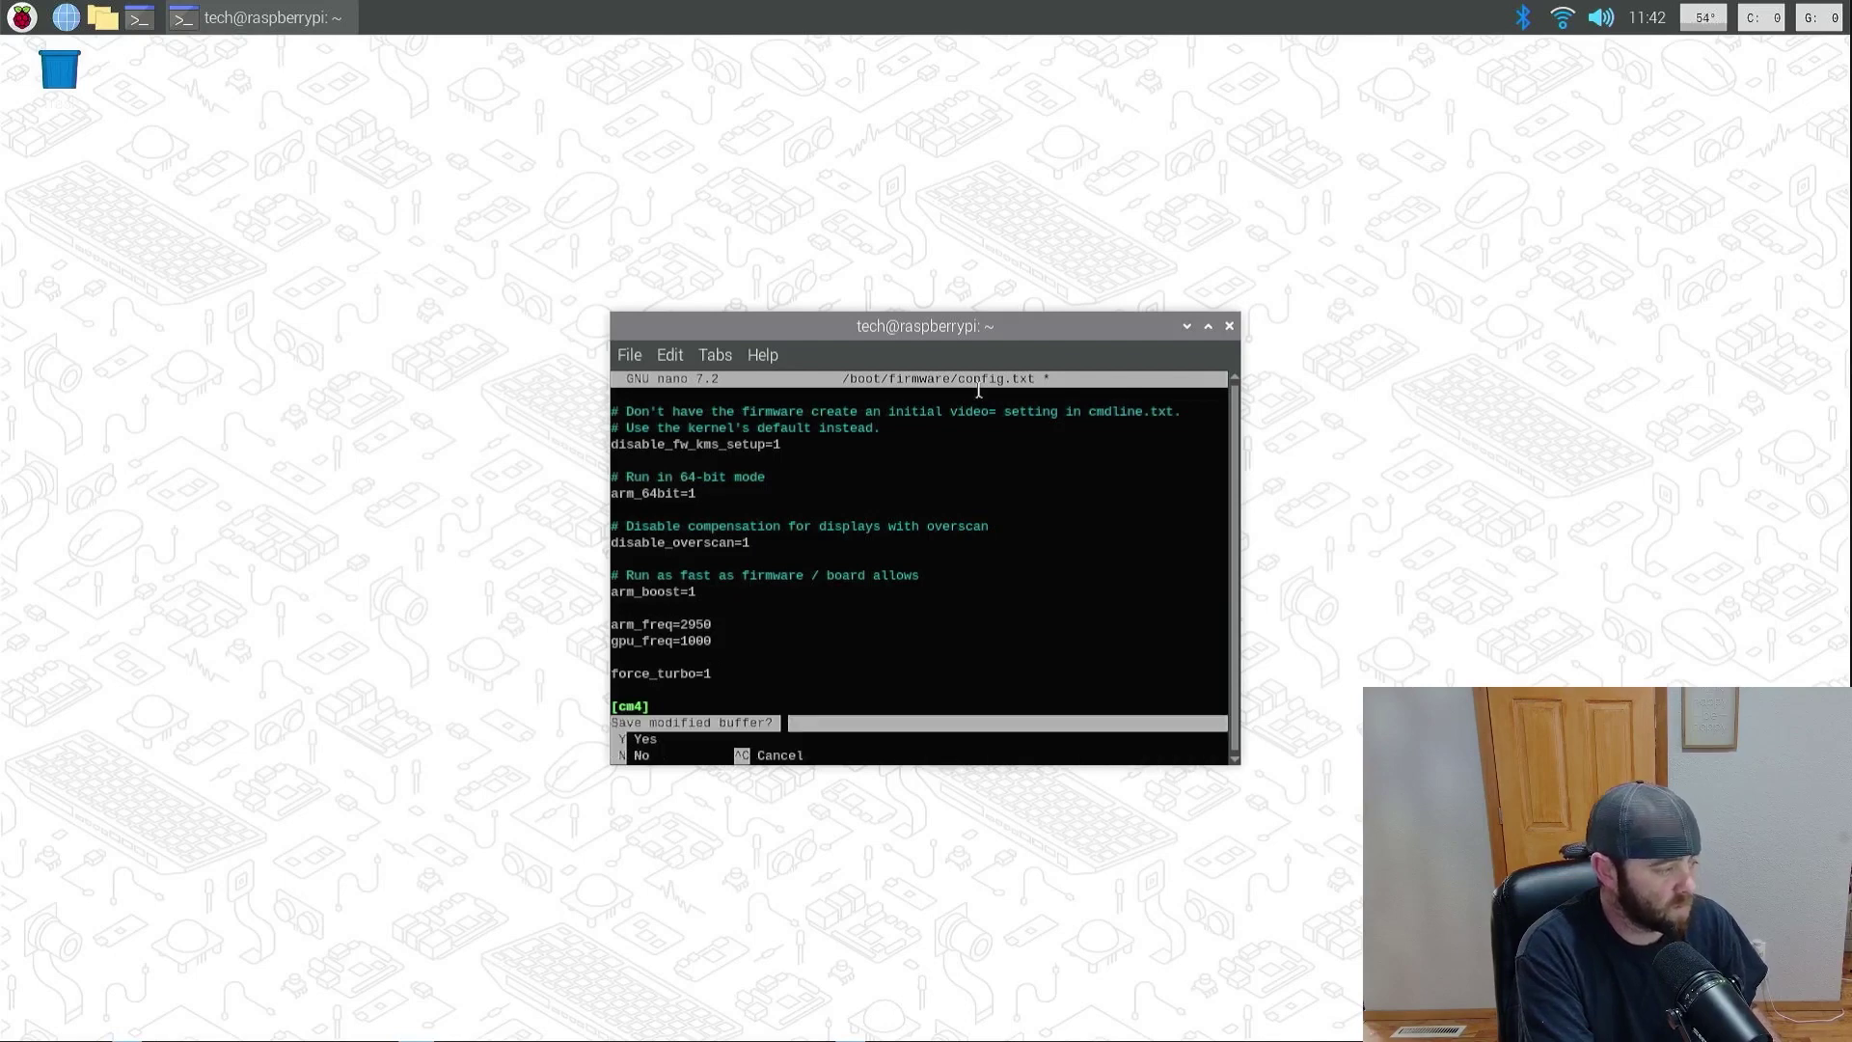
{"action": "key", "text": "y"}
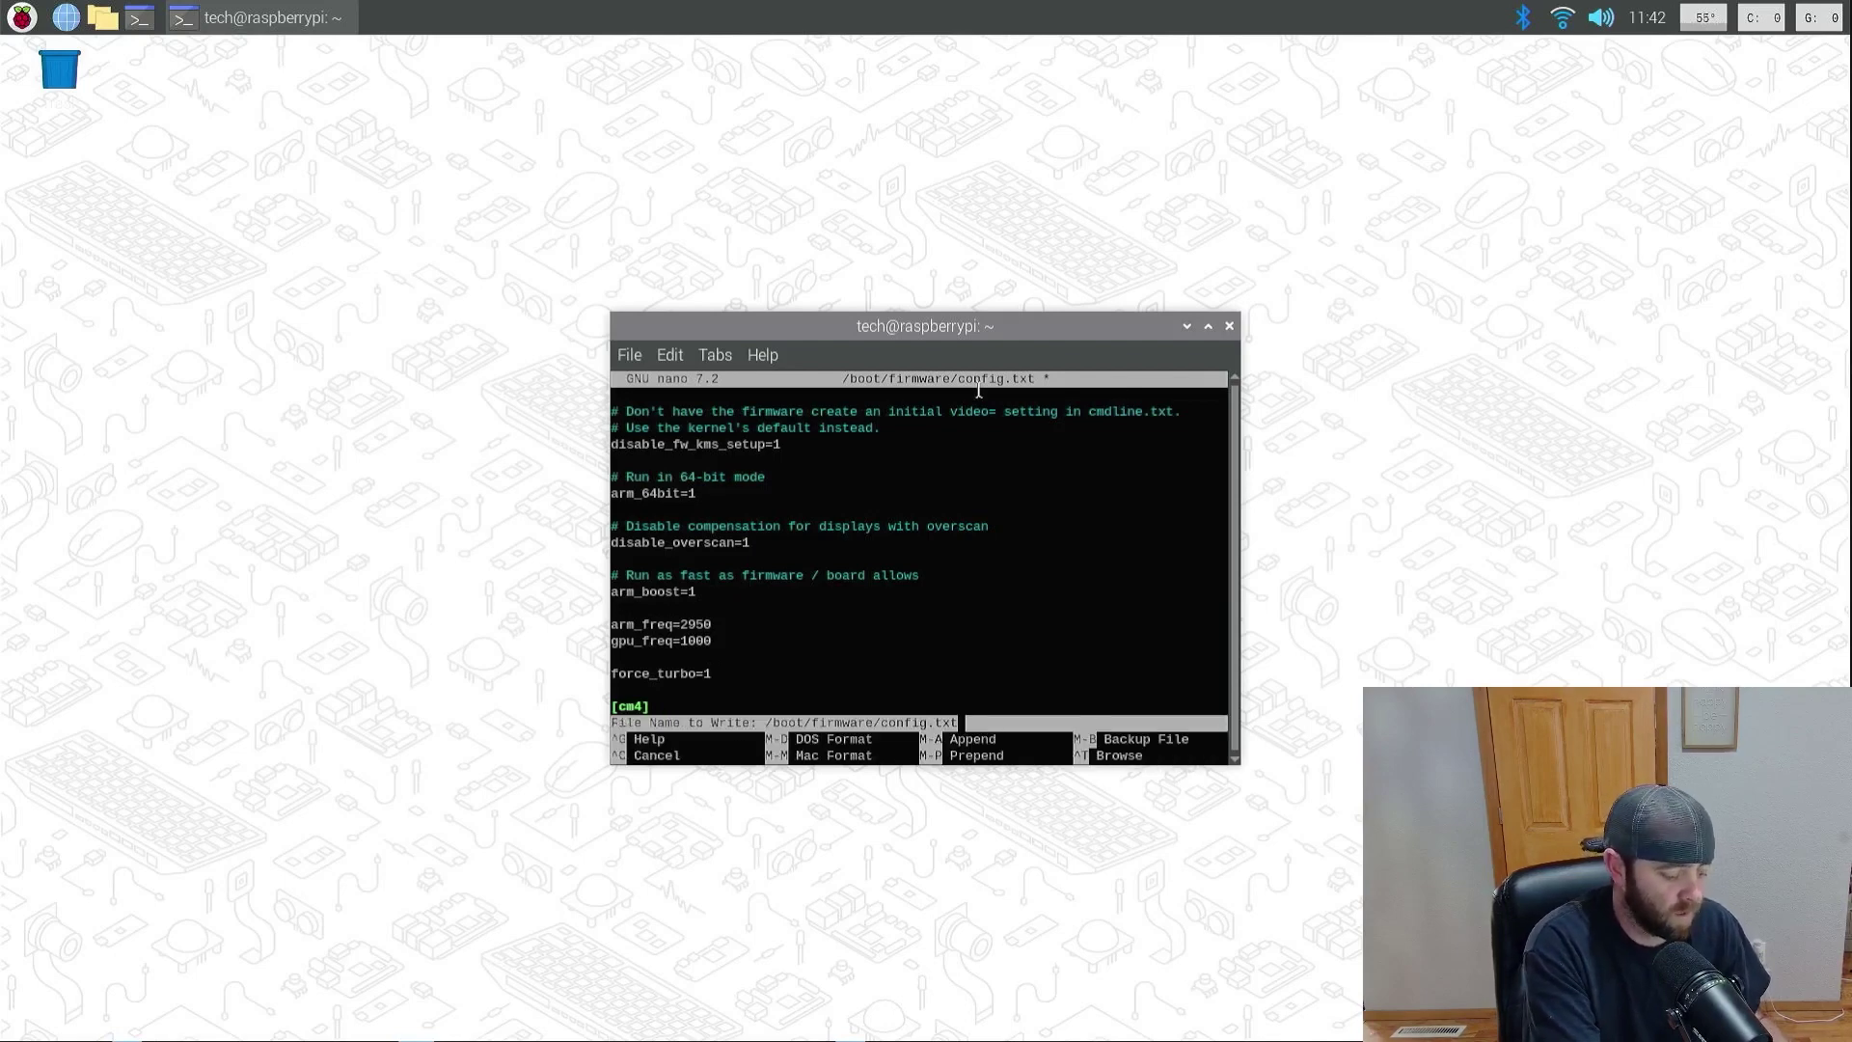
{"action": "key", "text": "Return"}
{"action": "type", "text": "reboot"}
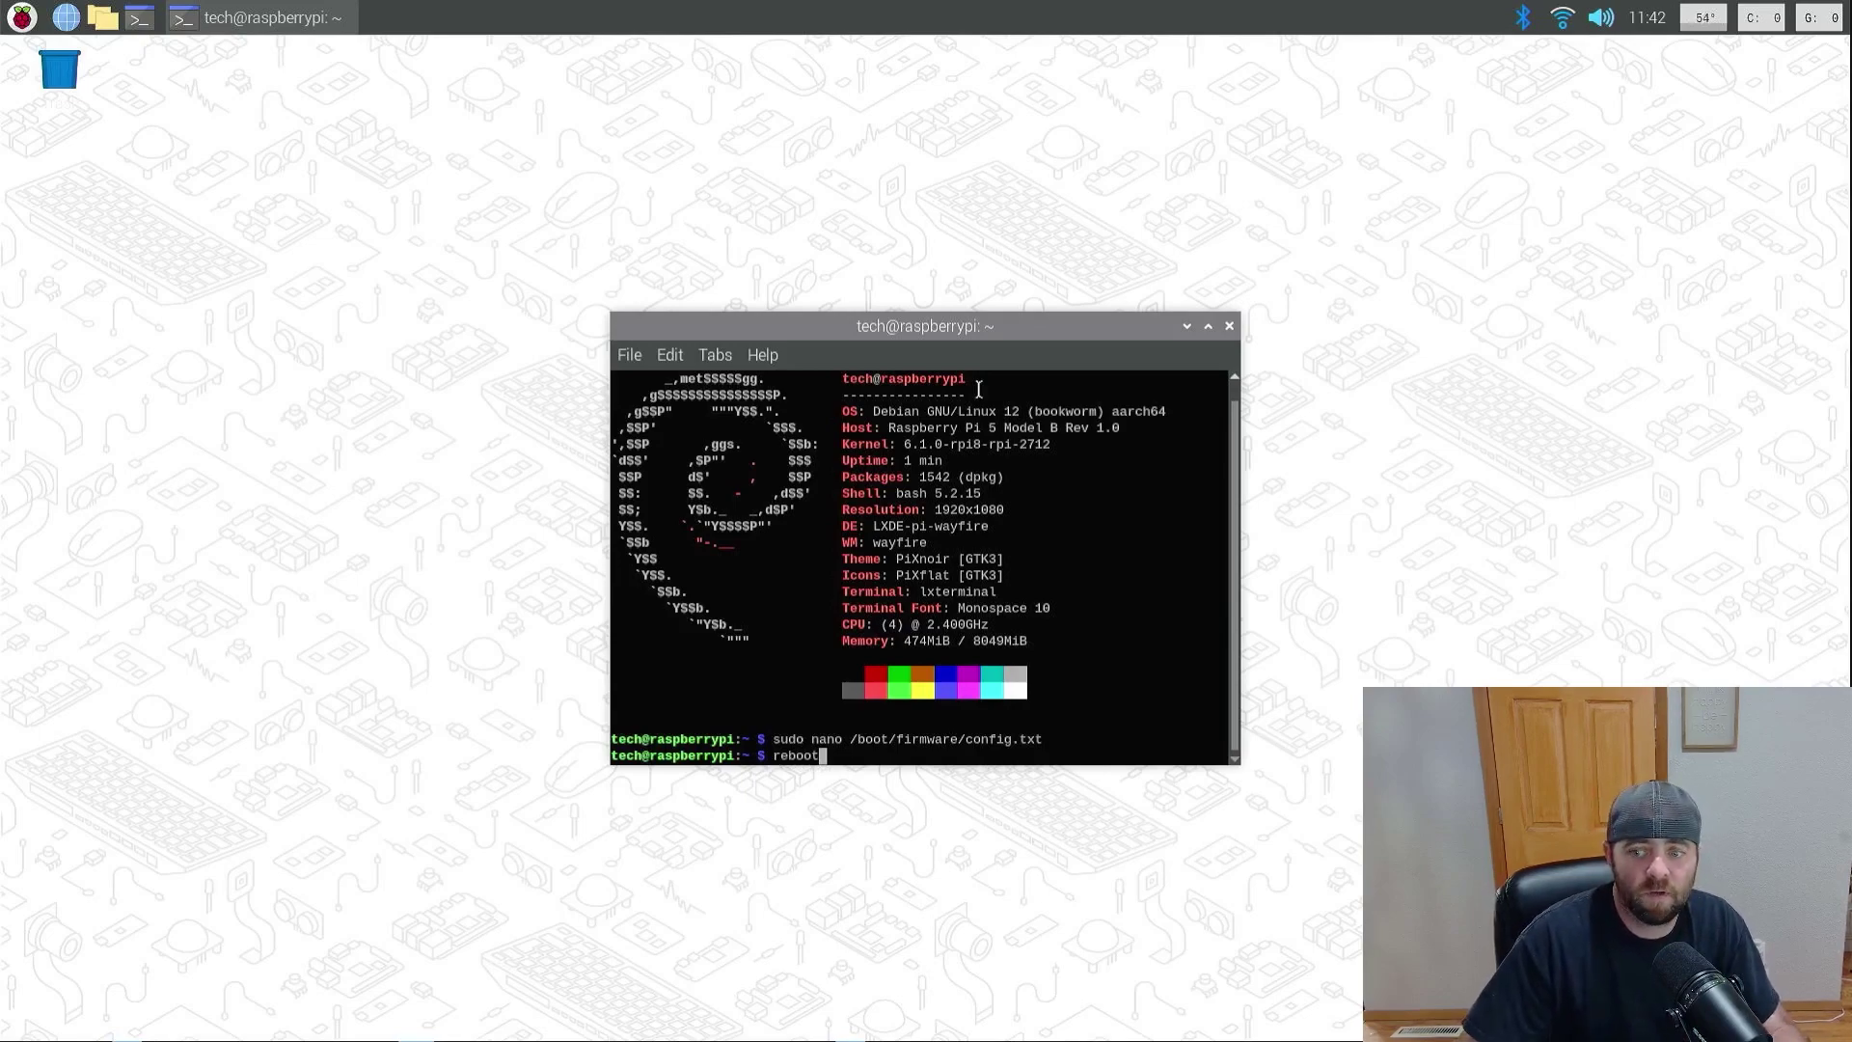
{"action": "key", "text": "Return"}
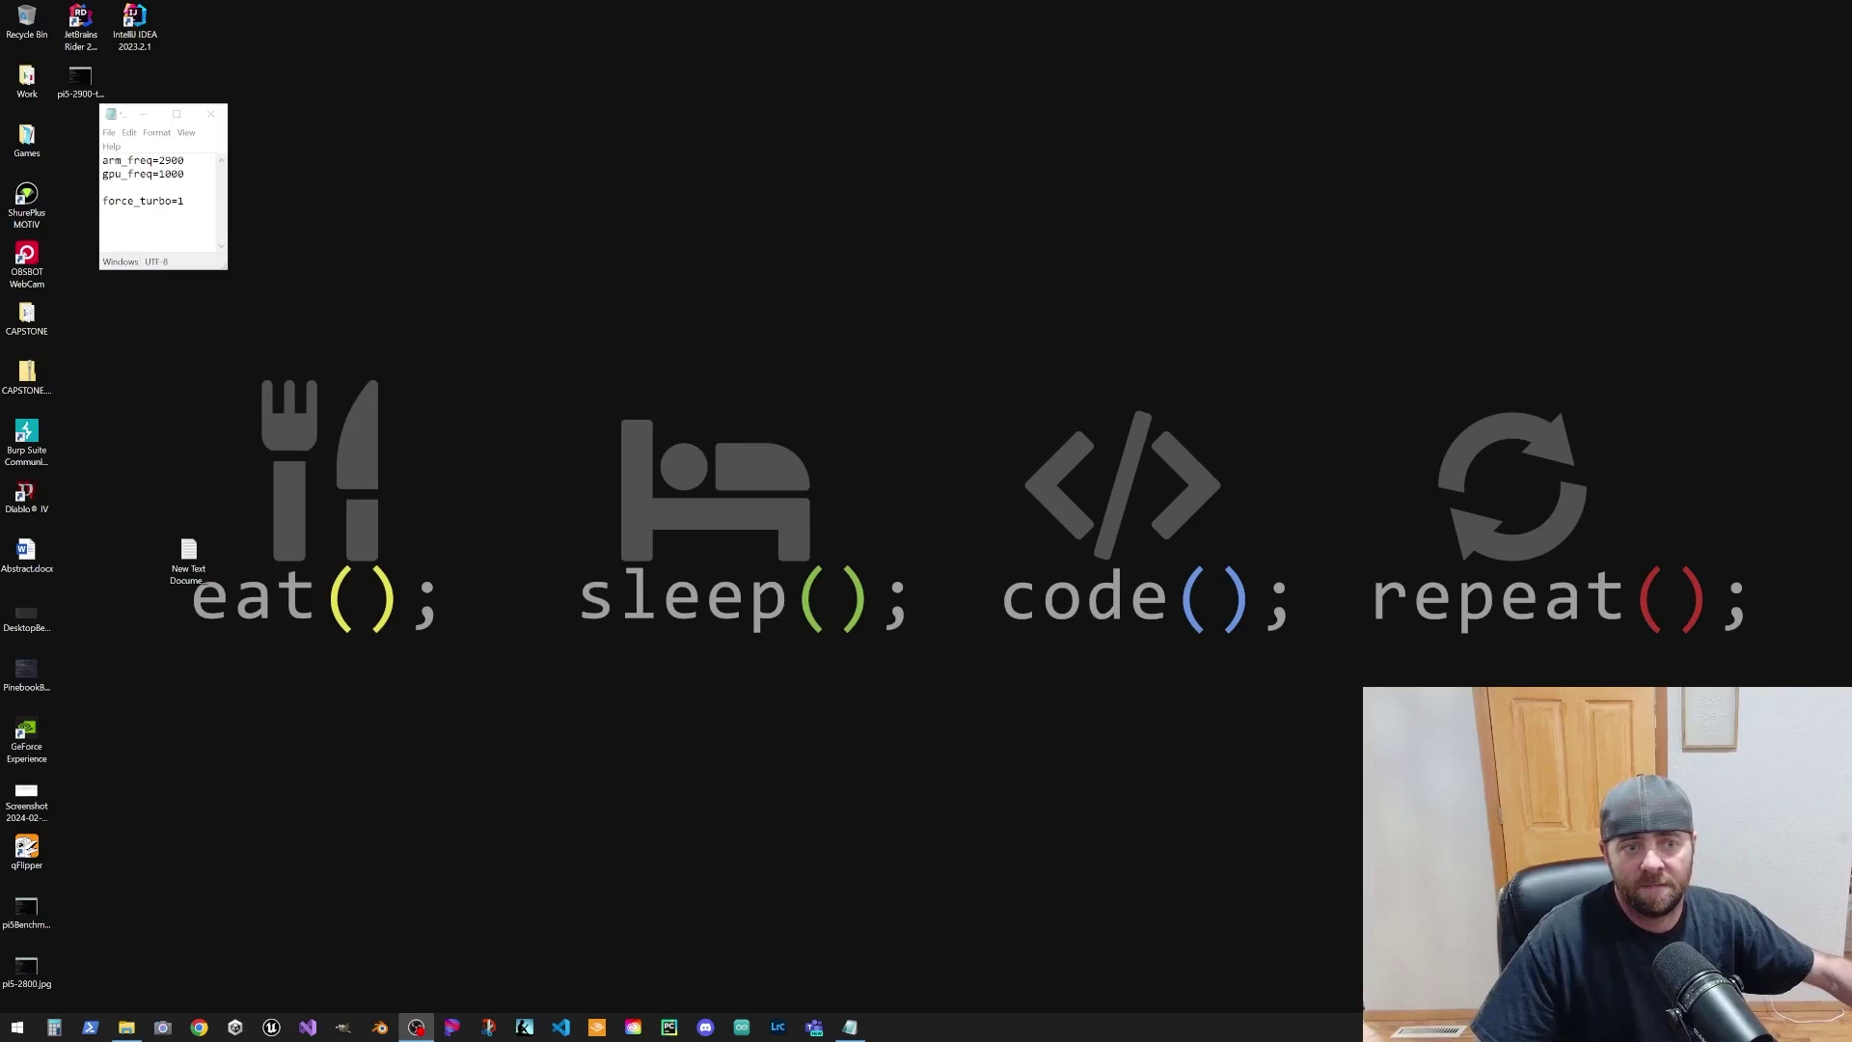
Step: Close the Notepad settings note, cancel formatting drive I:, and open File Explorer
{"action": "left_click", "coordinate": [210, 113]}
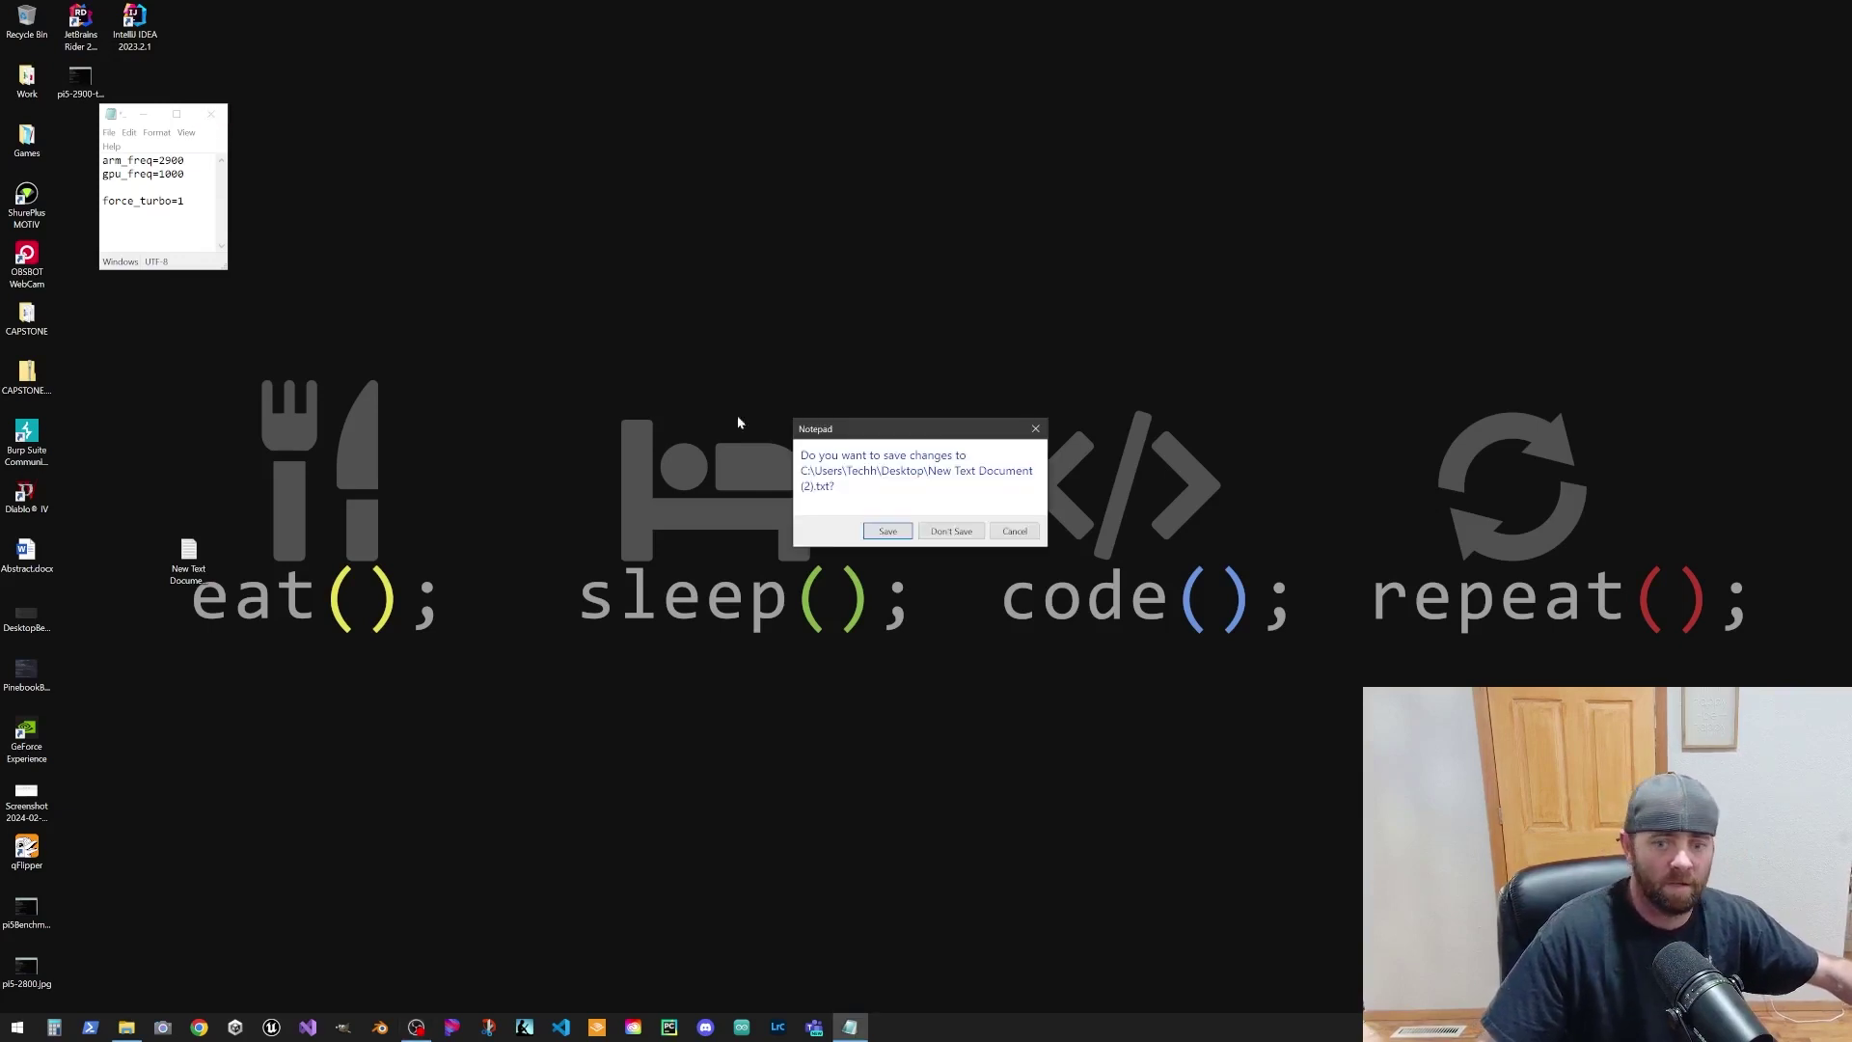
{"action": "left_click", "coordinate": [898, 533]}
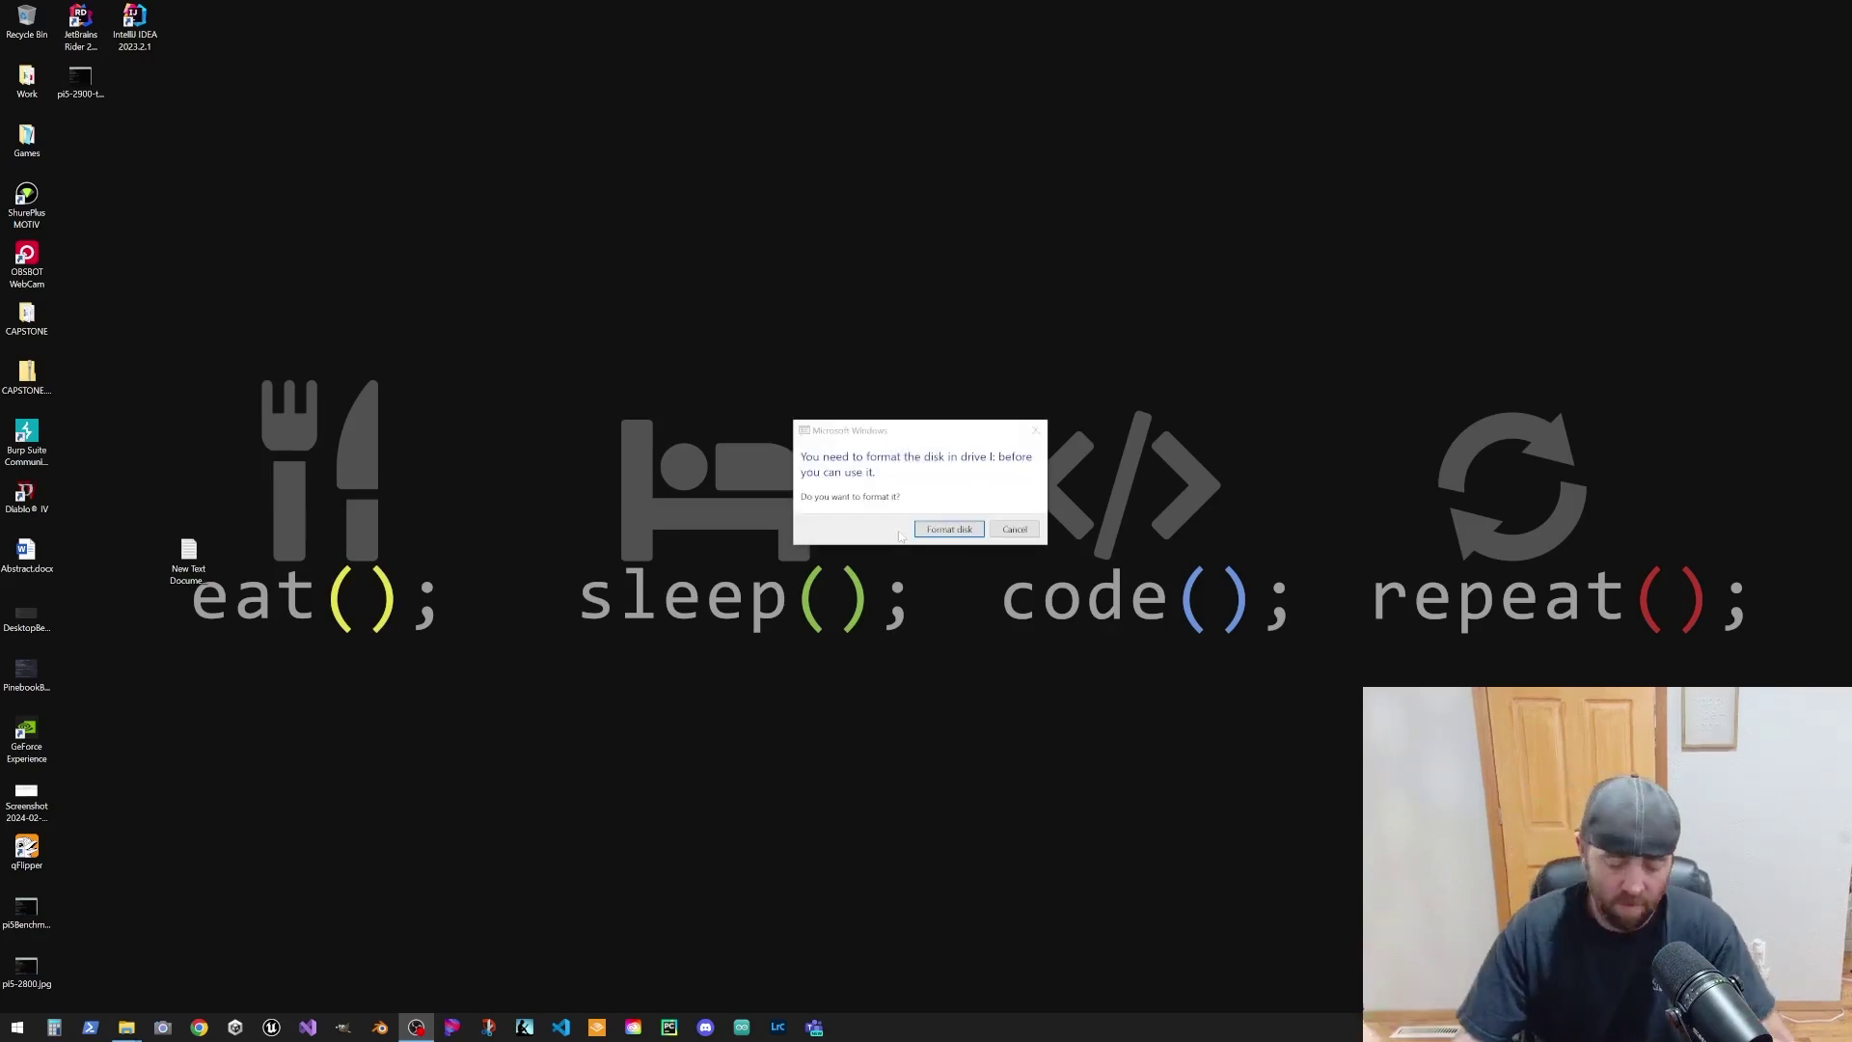
{"action": "left_click", "coordinate": [1022, 533]}
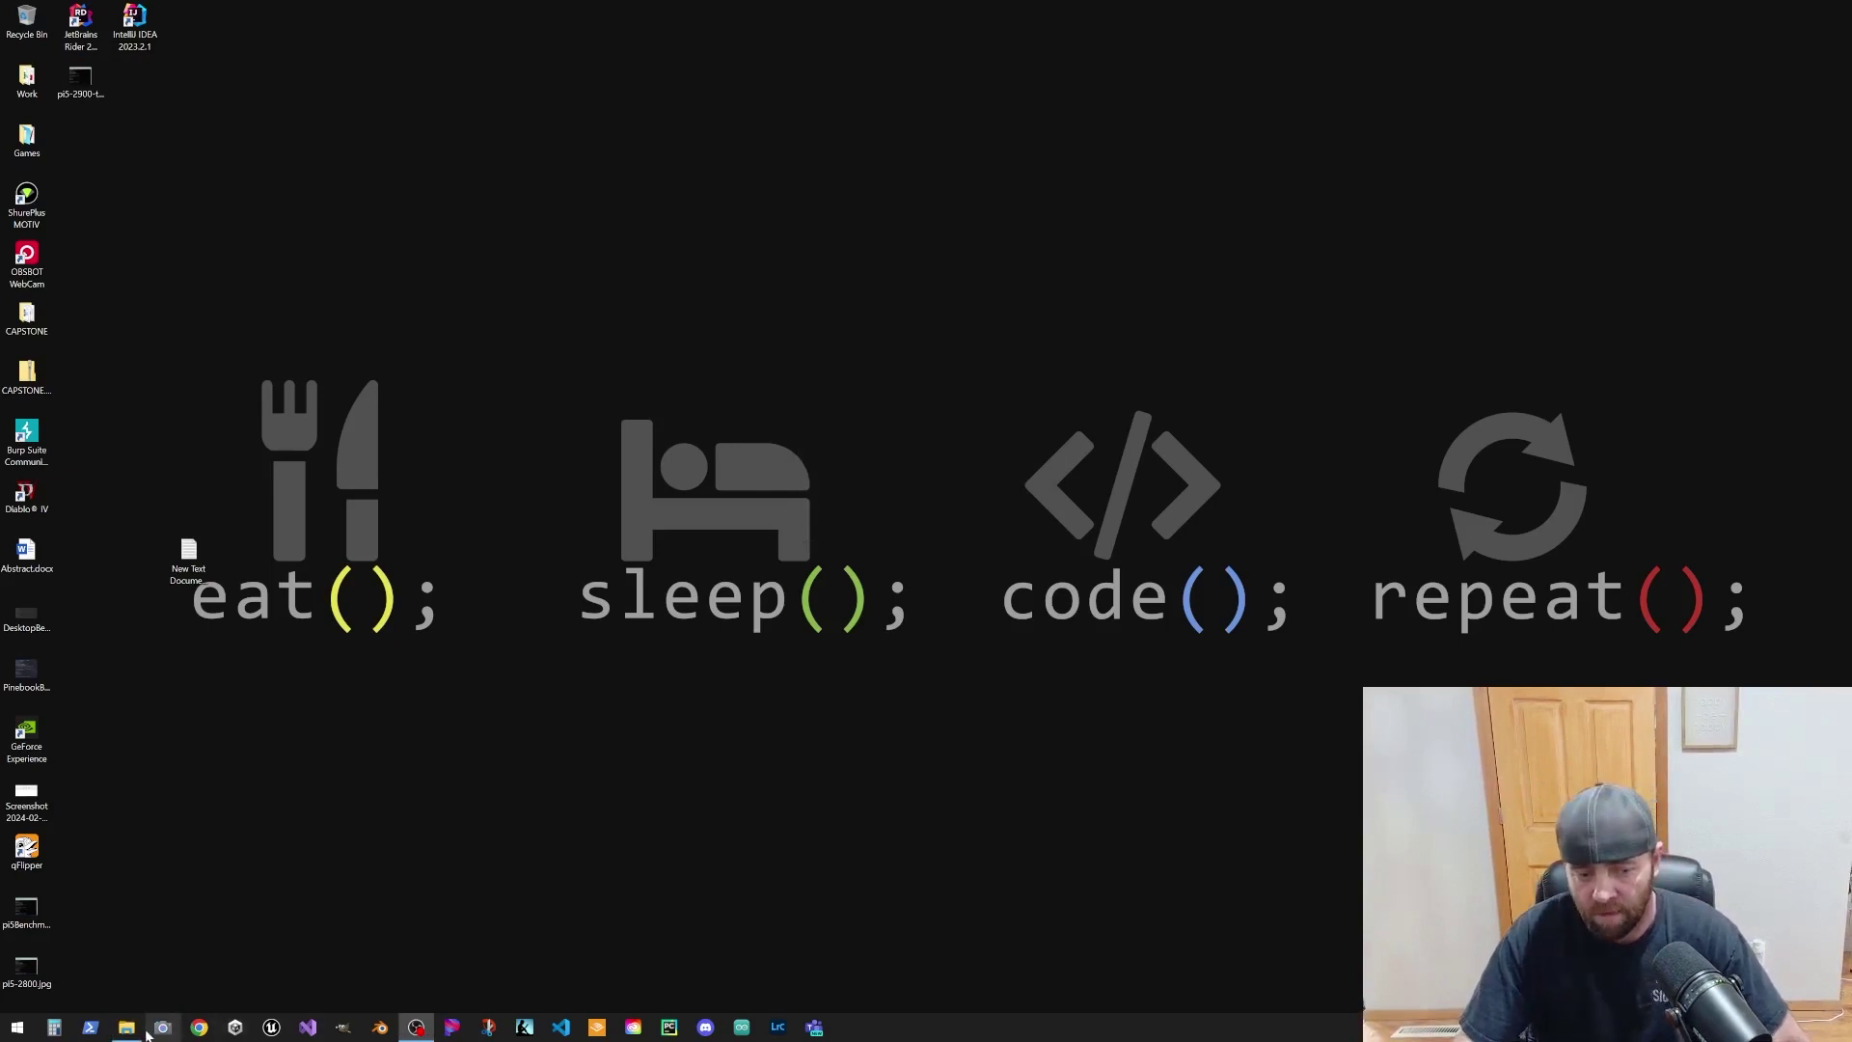
{"action": "left_click", "coordinate": [127, 1027]}
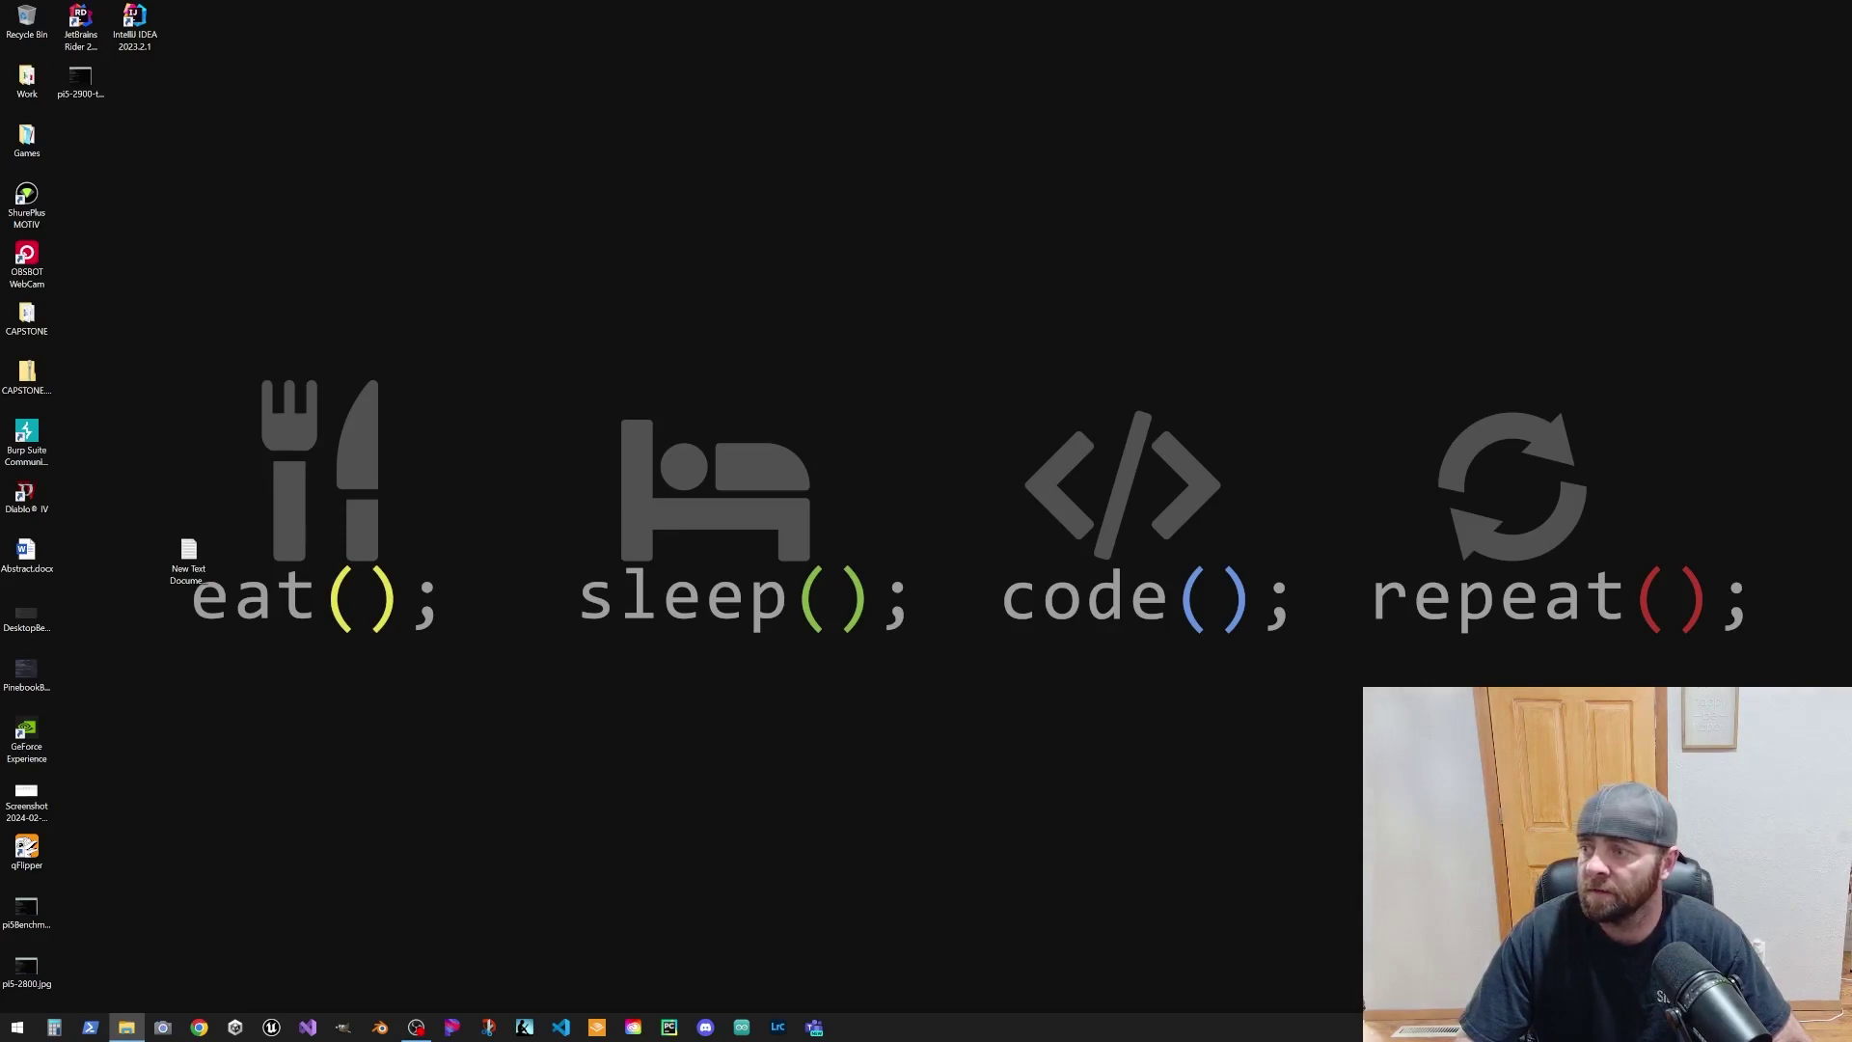
Step: Open config.txt from bootfs (D:) in Notepad and enlarge it to show the whole file
{"action": "left_click_drag", "start_coordinate": [1851, 260], "coordinate": [897, 108]}
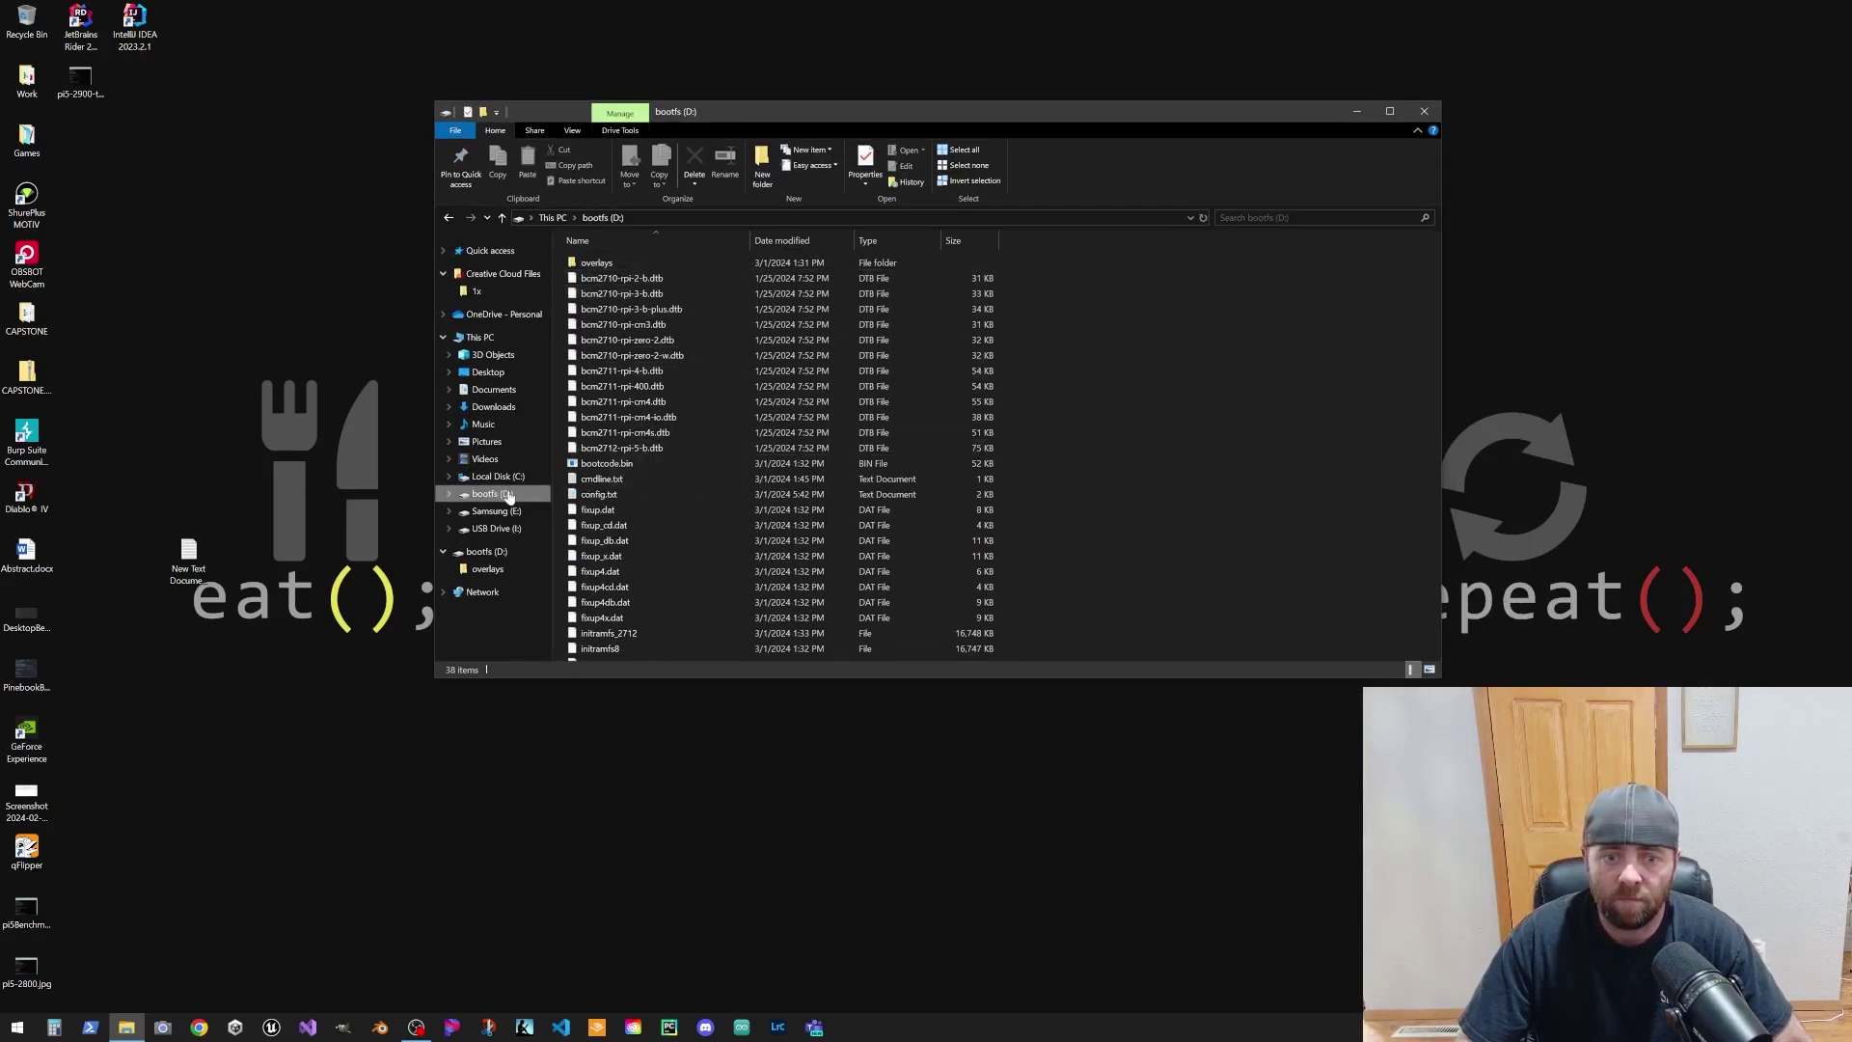
{"action": "left_click", "coordinate": [605, 497]}
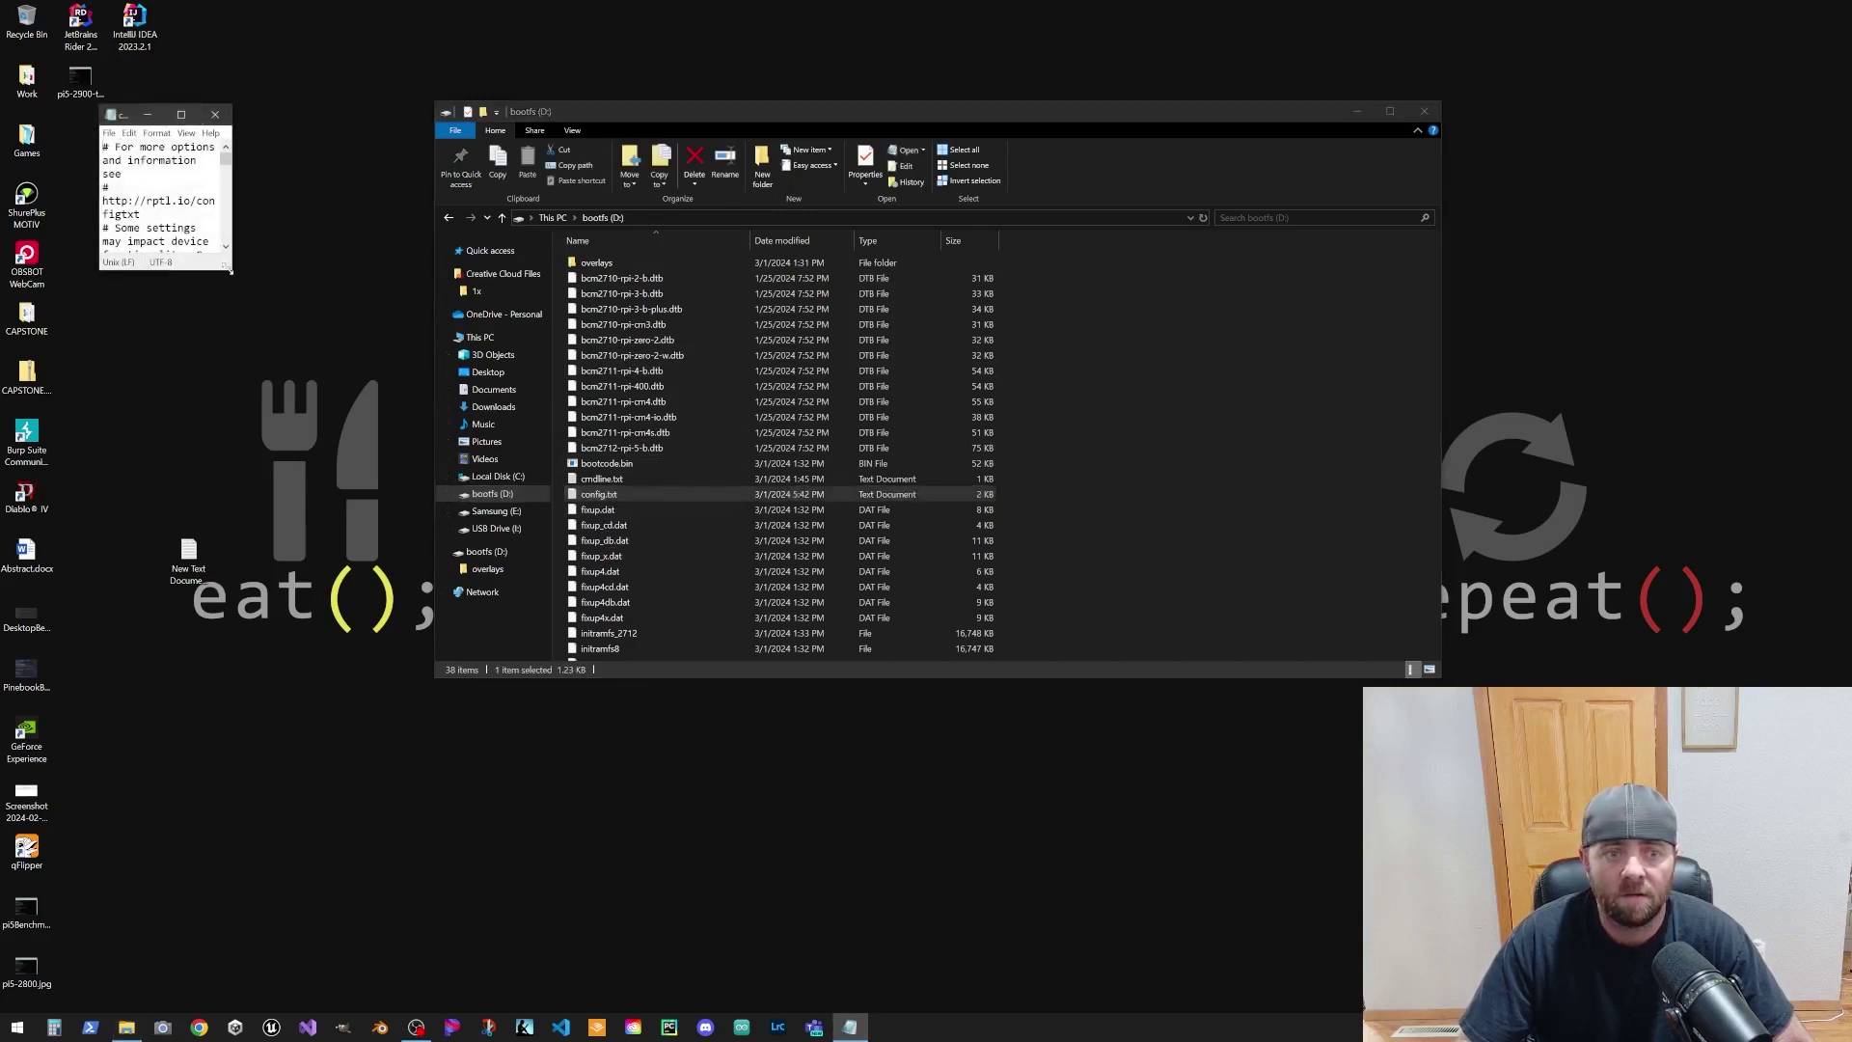
{"action": "left_click_drag", "start_coordinate": [229, 271], "coordinate": [807, 831]}
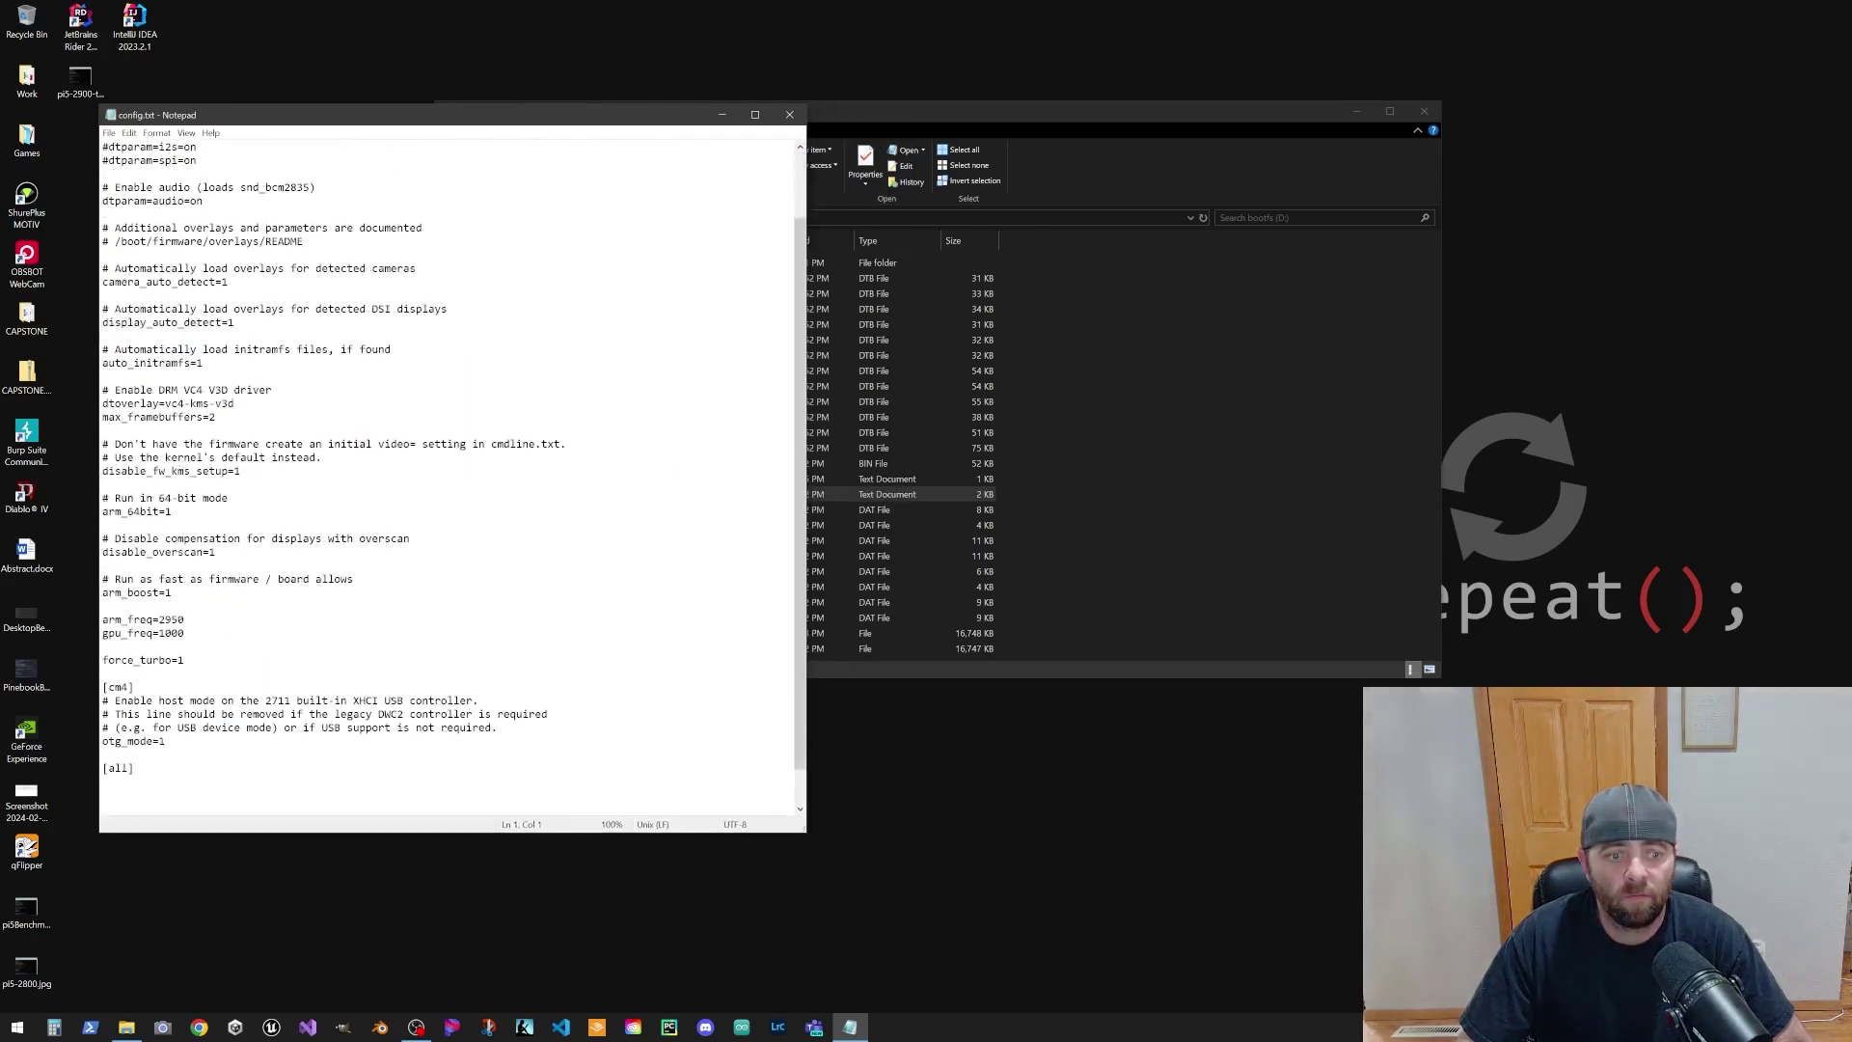
Step: Change arm_freq from 2950 to 2900, save config.txt, then close Notepad and the drive window
{"action": "left_click", "coordinate": [184, 619]}
{"action": "key", "text": "shift+Left"}
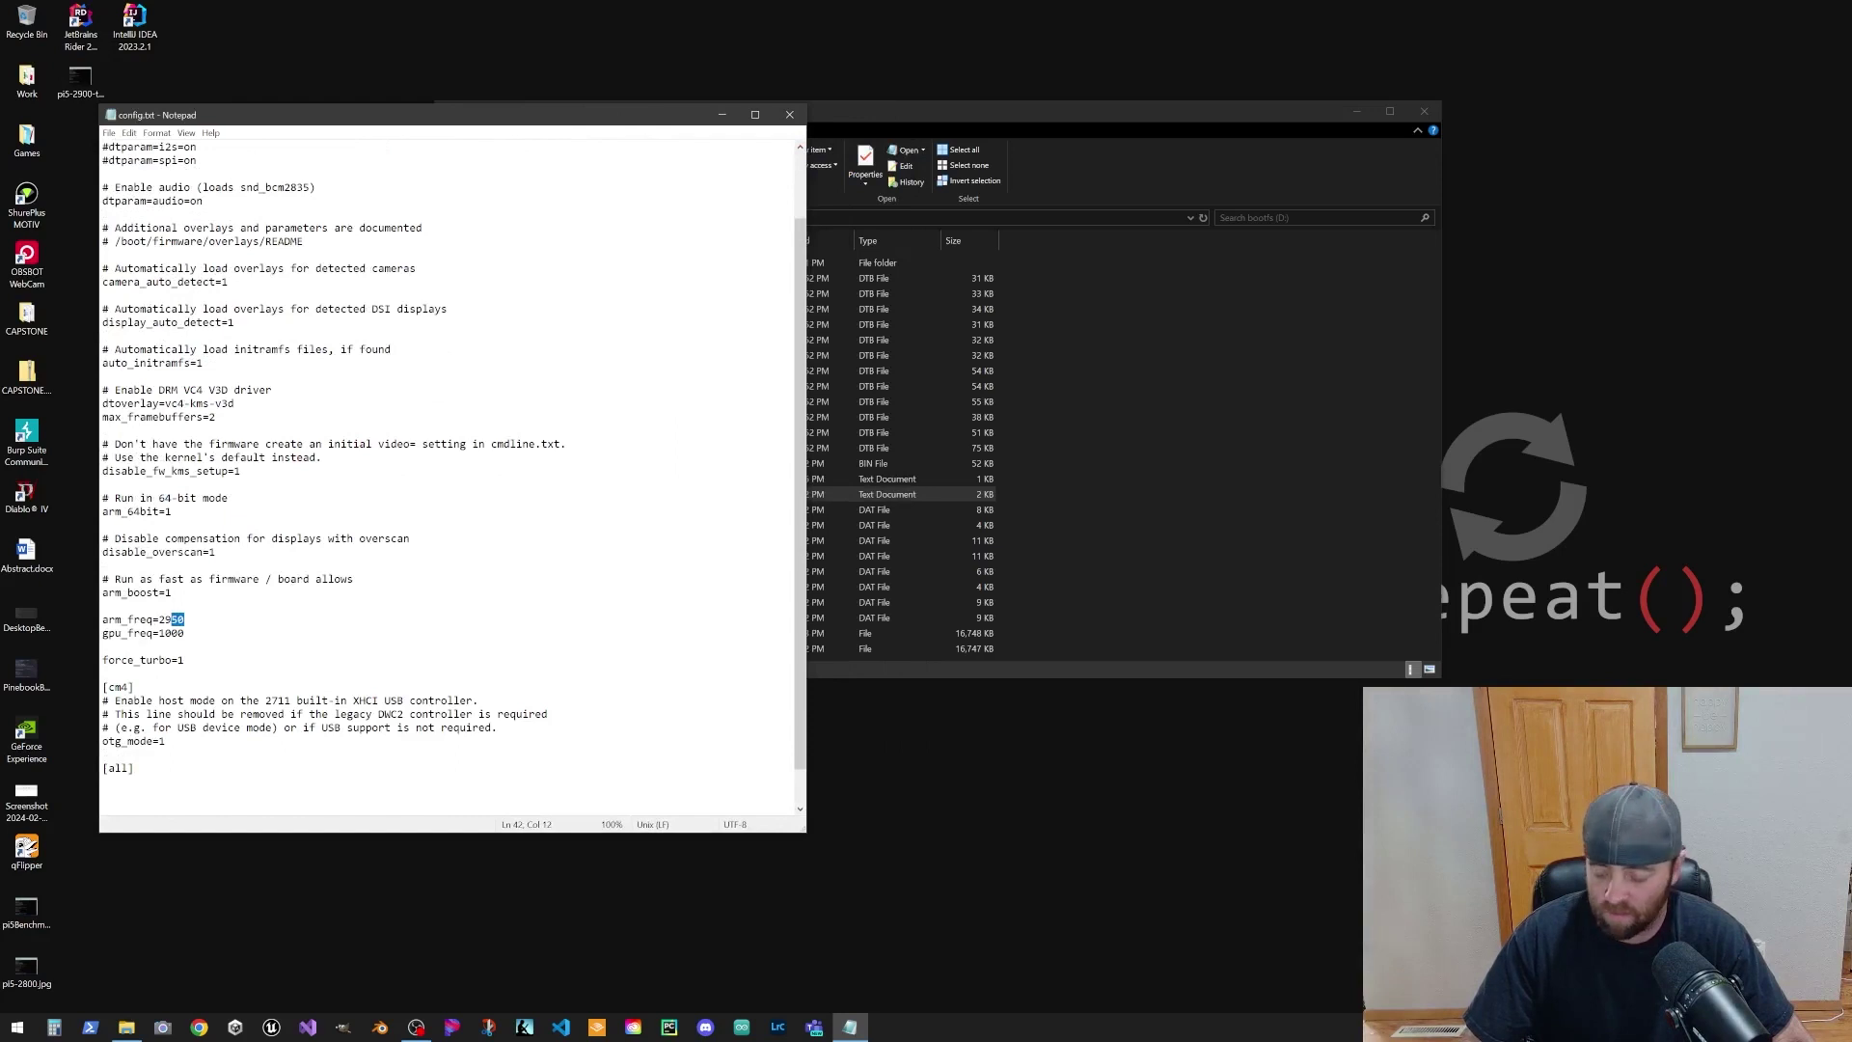
{"action": "type", "text": "00"}
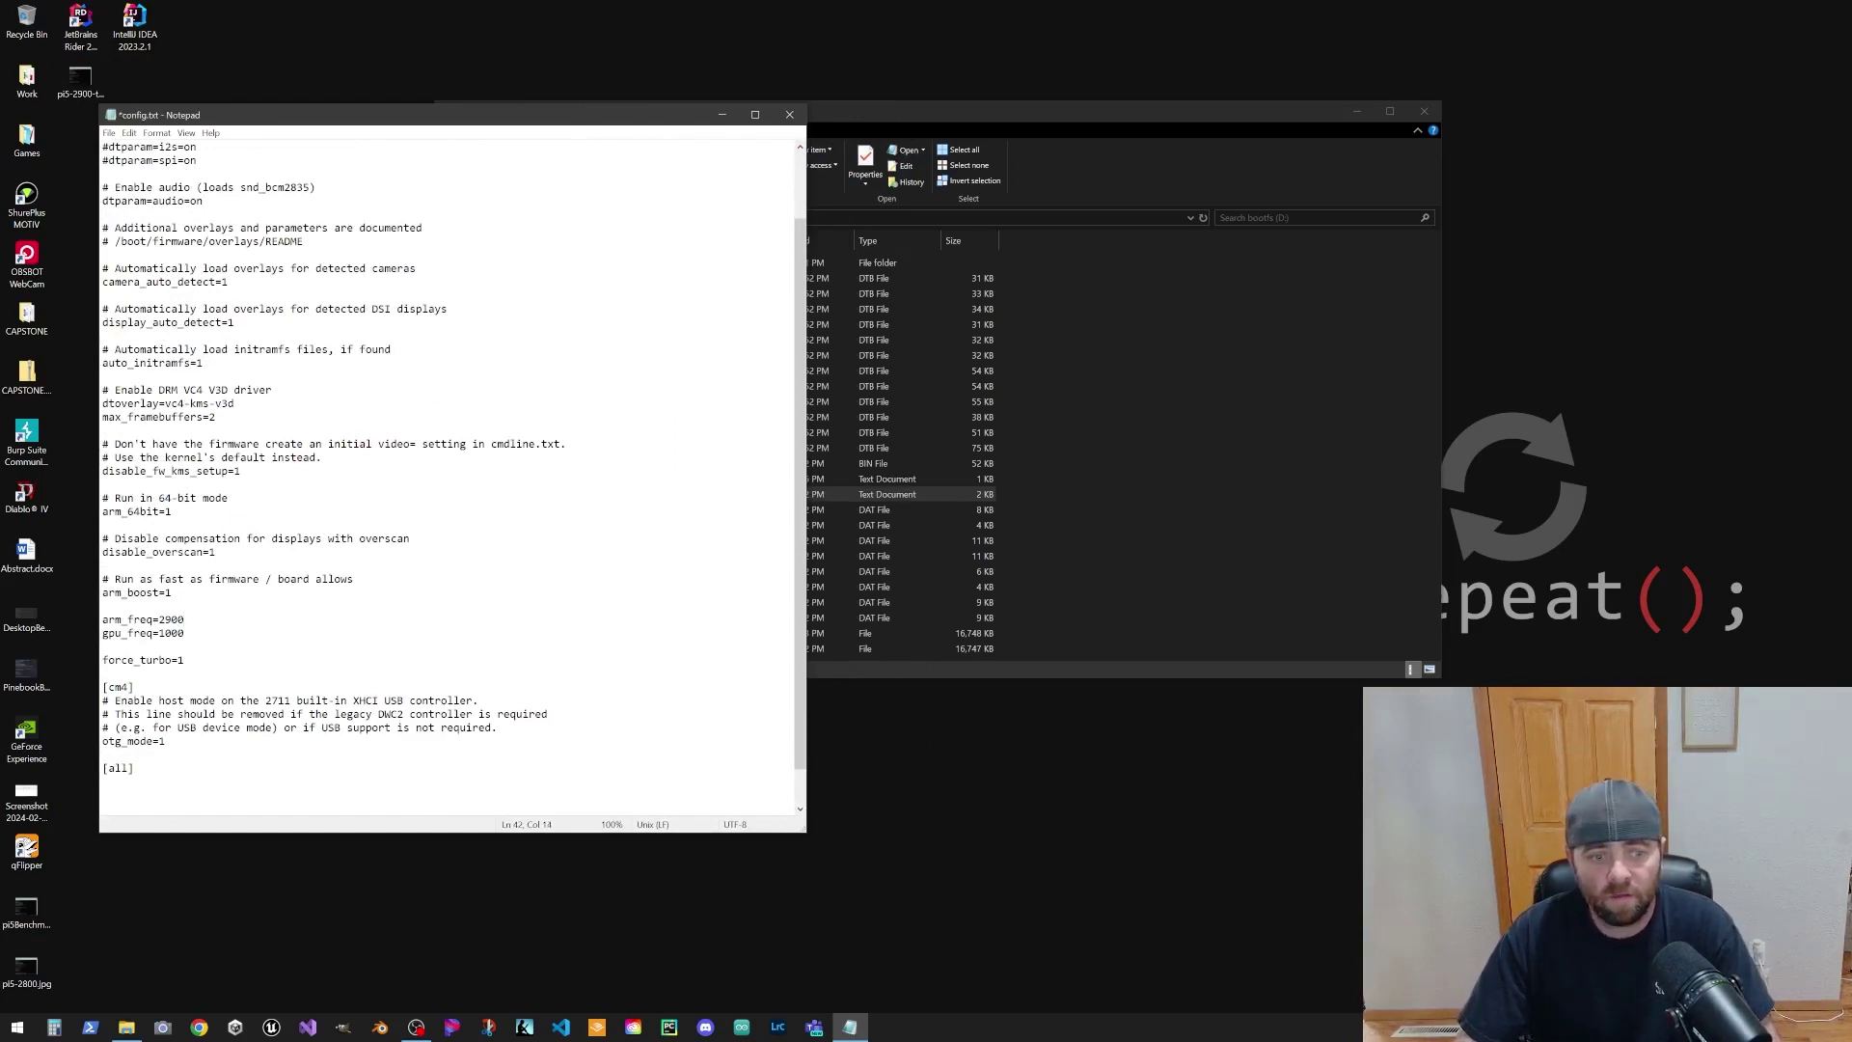
{"action": "key", "text": "ctrl+s"}
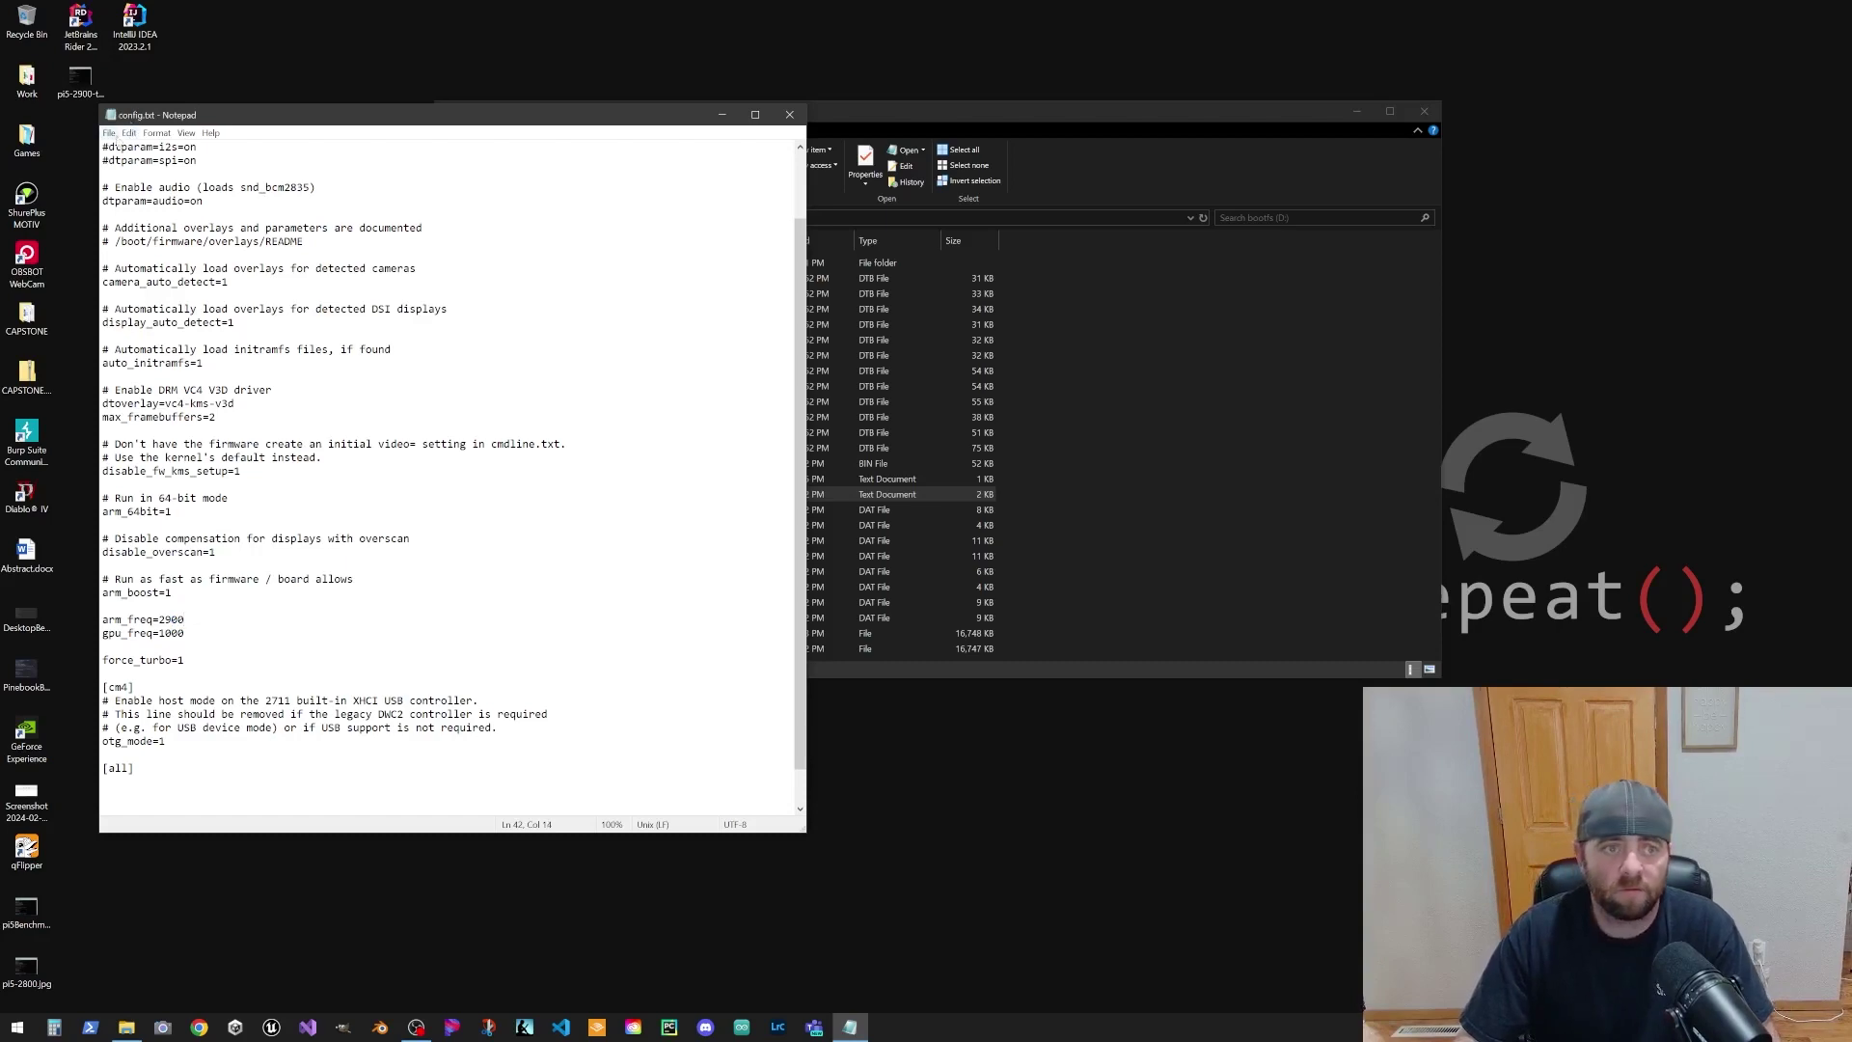
{"action": "left_click", "coordinate": [109, 133]}
{"action": "left_click", "coordinate": [166, 194]}
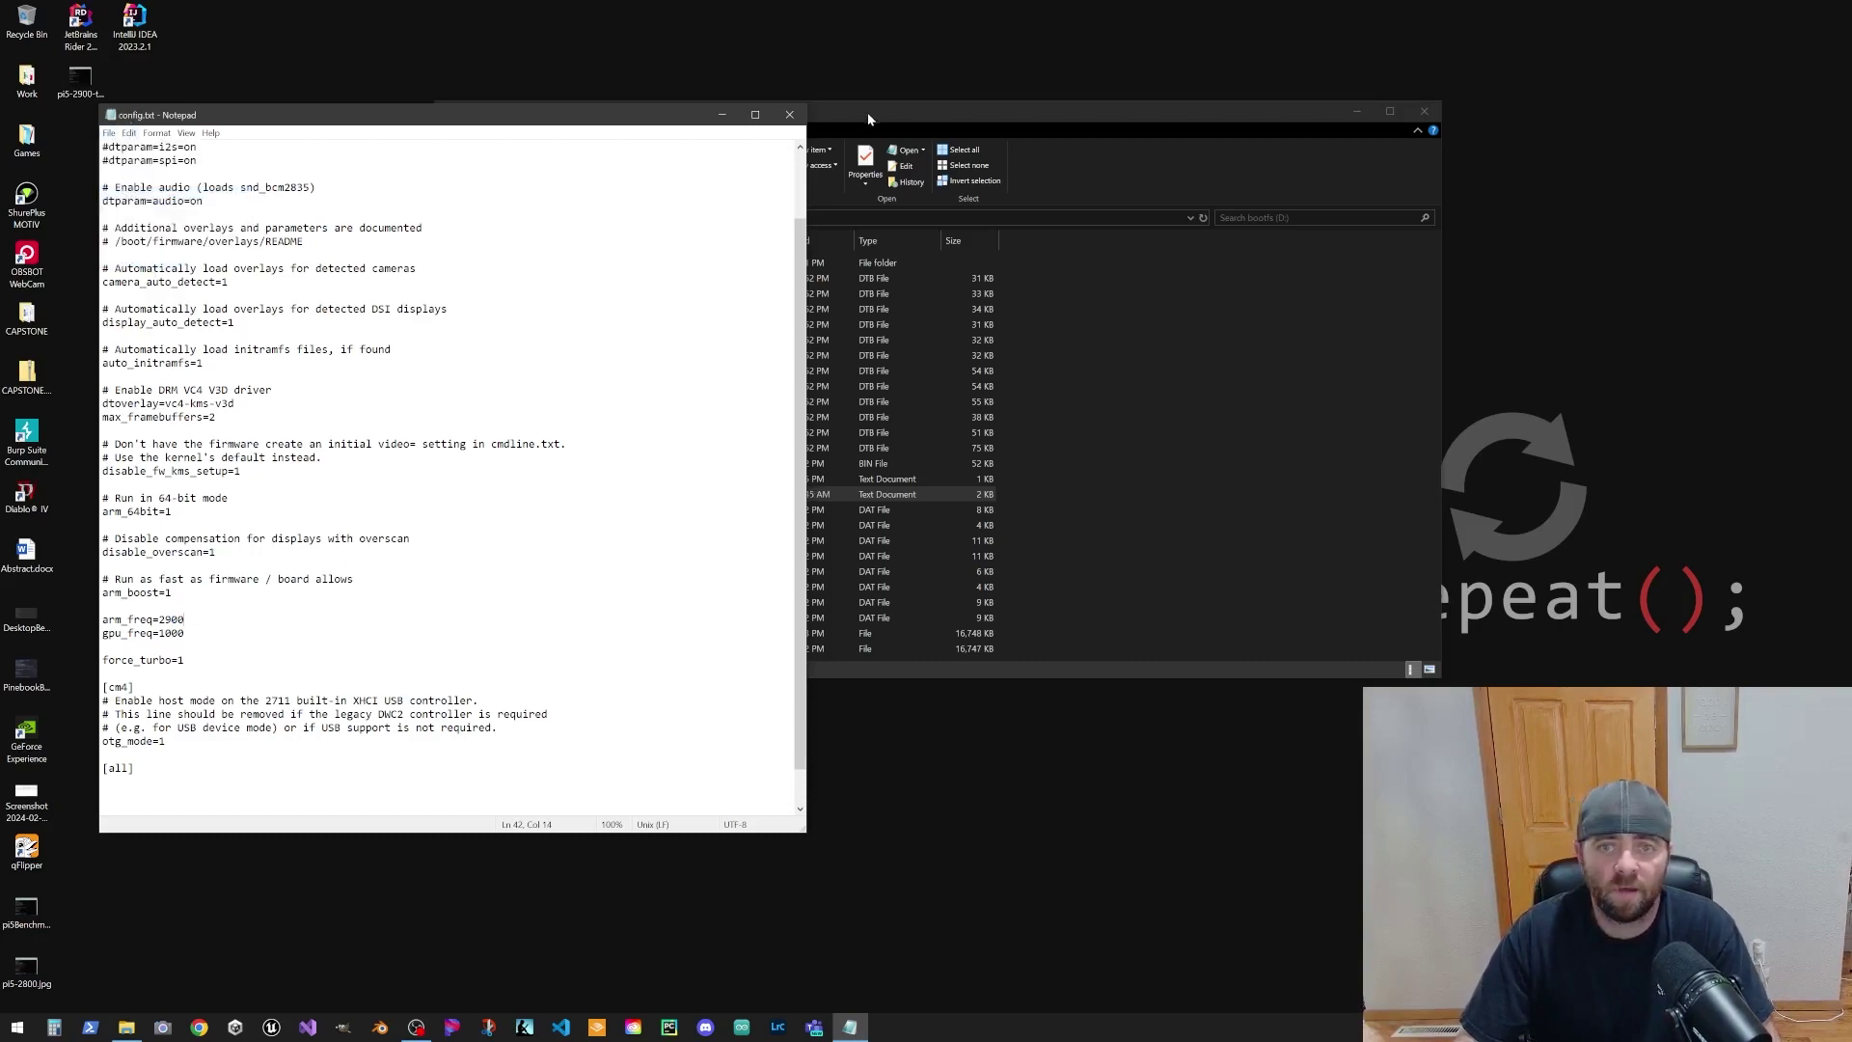
{"action": "left_click", "coordinate": [790, 114]}
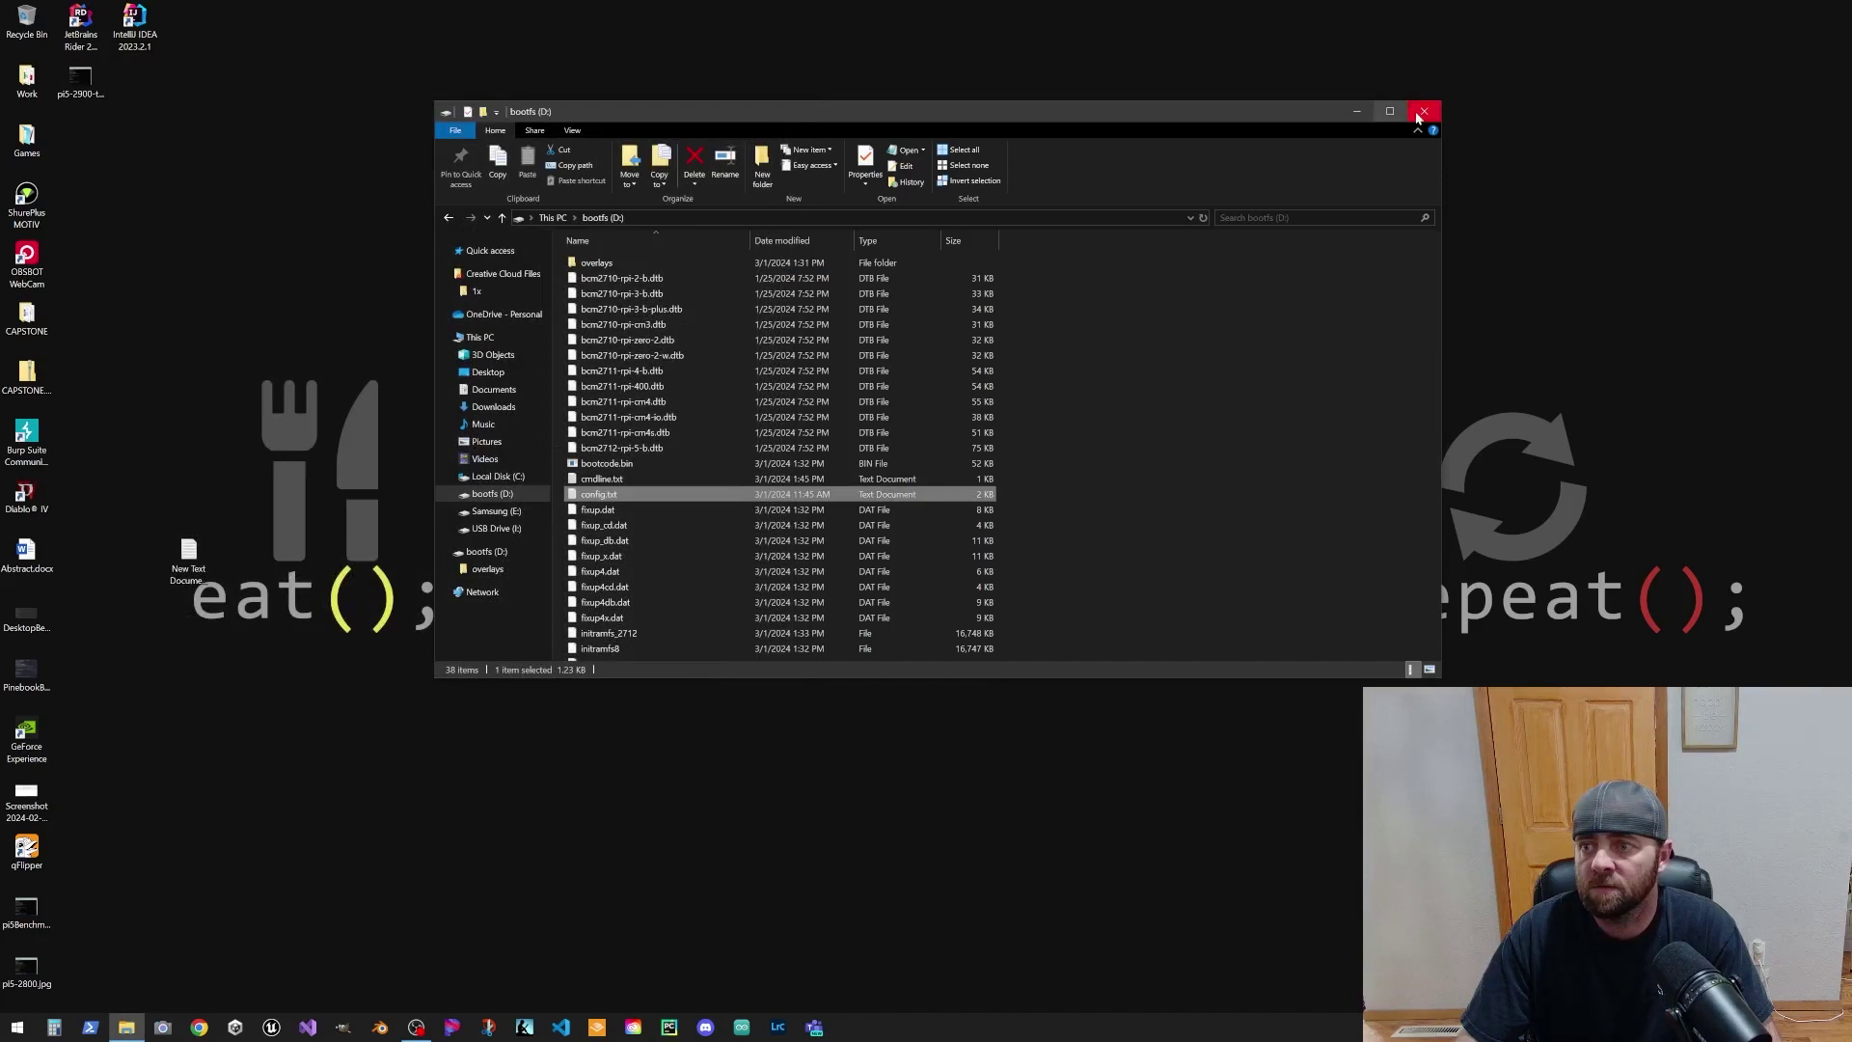
{"action": "left_click", "coordinate": [1422, 112]}
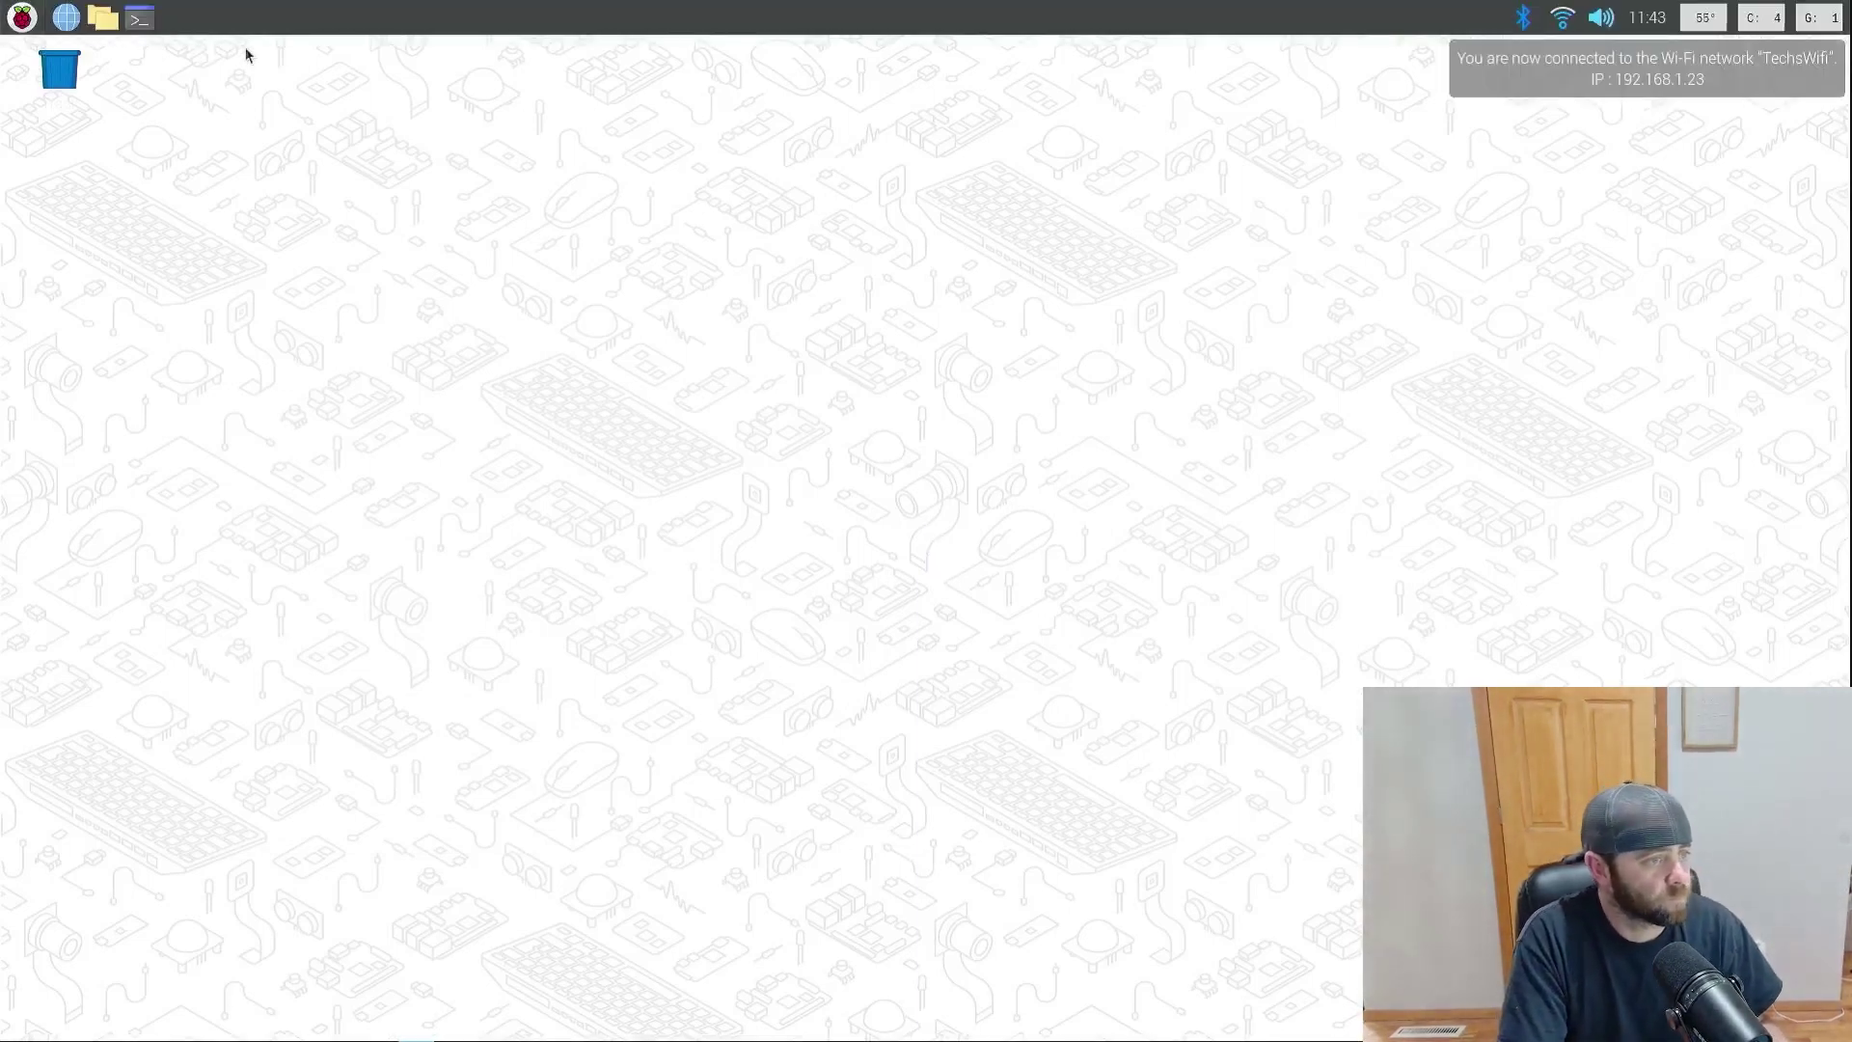
Step: Run neofetch in a new terminal to confirm the CPU now runs at 2.900GHz
{"action": "left_click", "coordinate": [152, 17]}
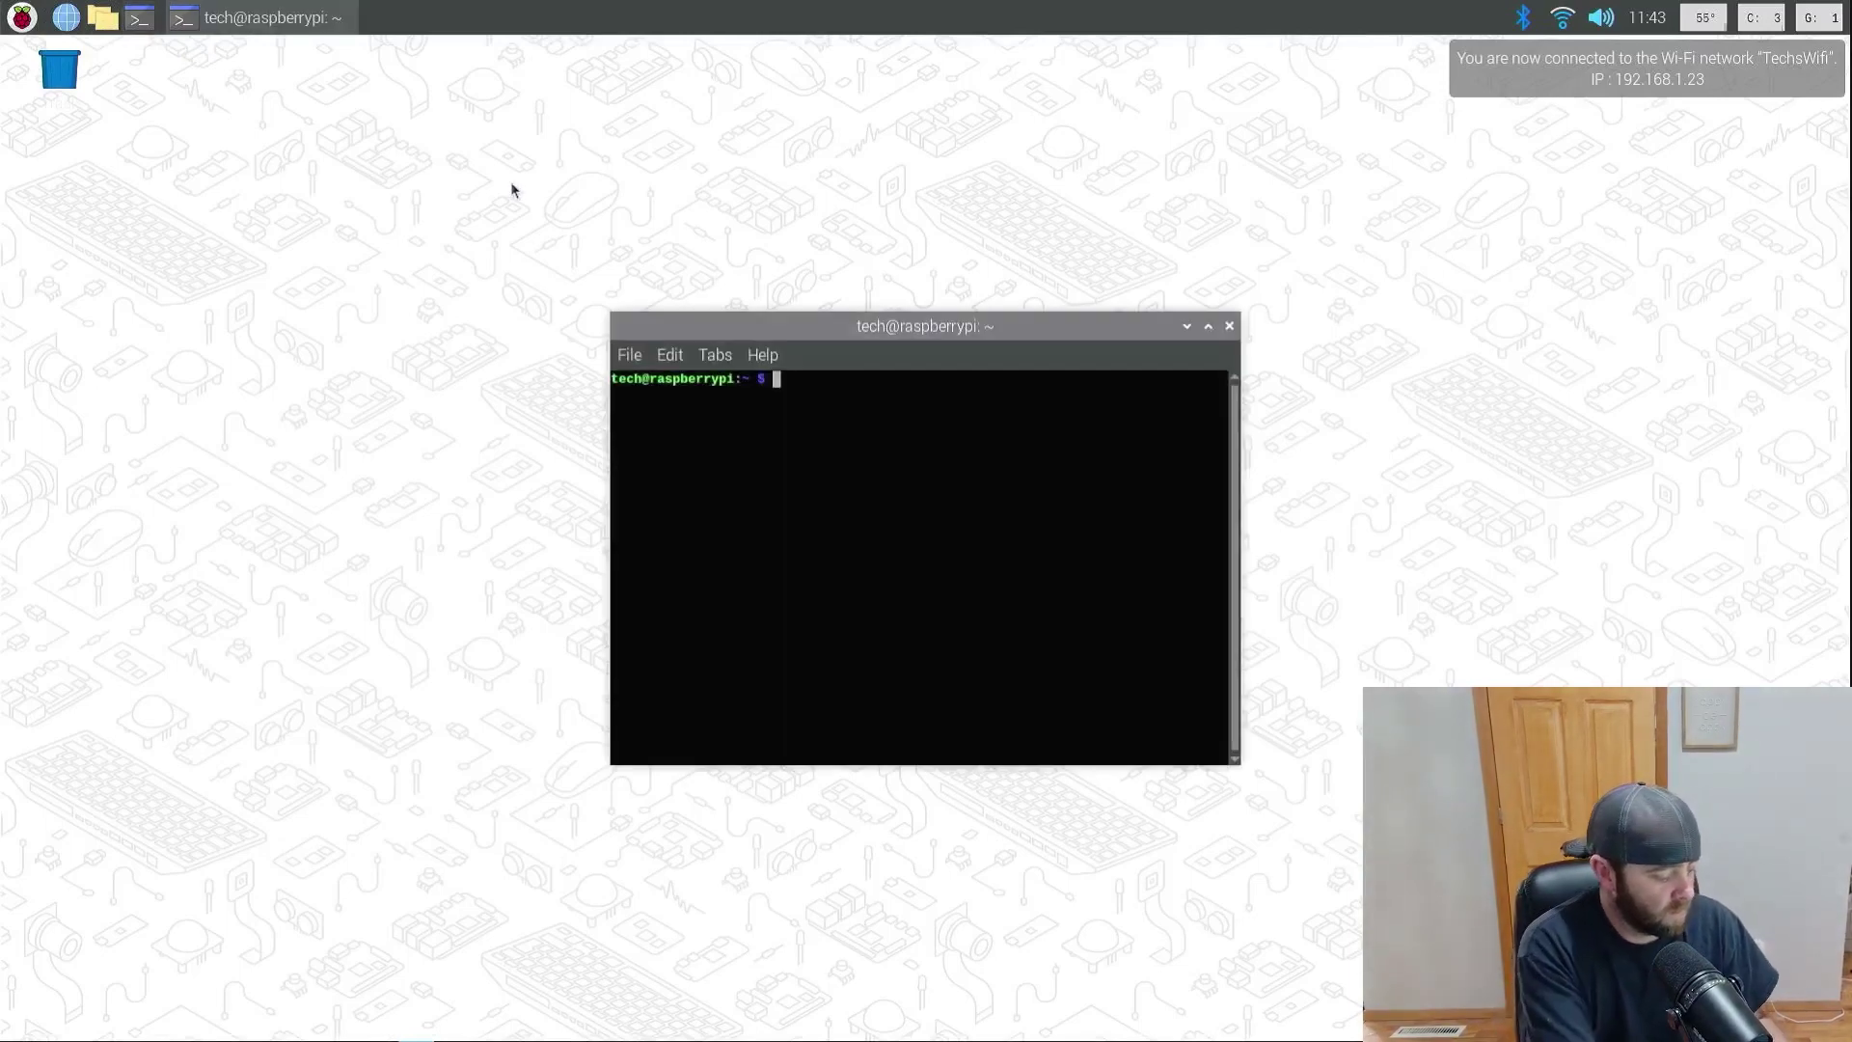
{"action": "type", "text": "neofetch"}
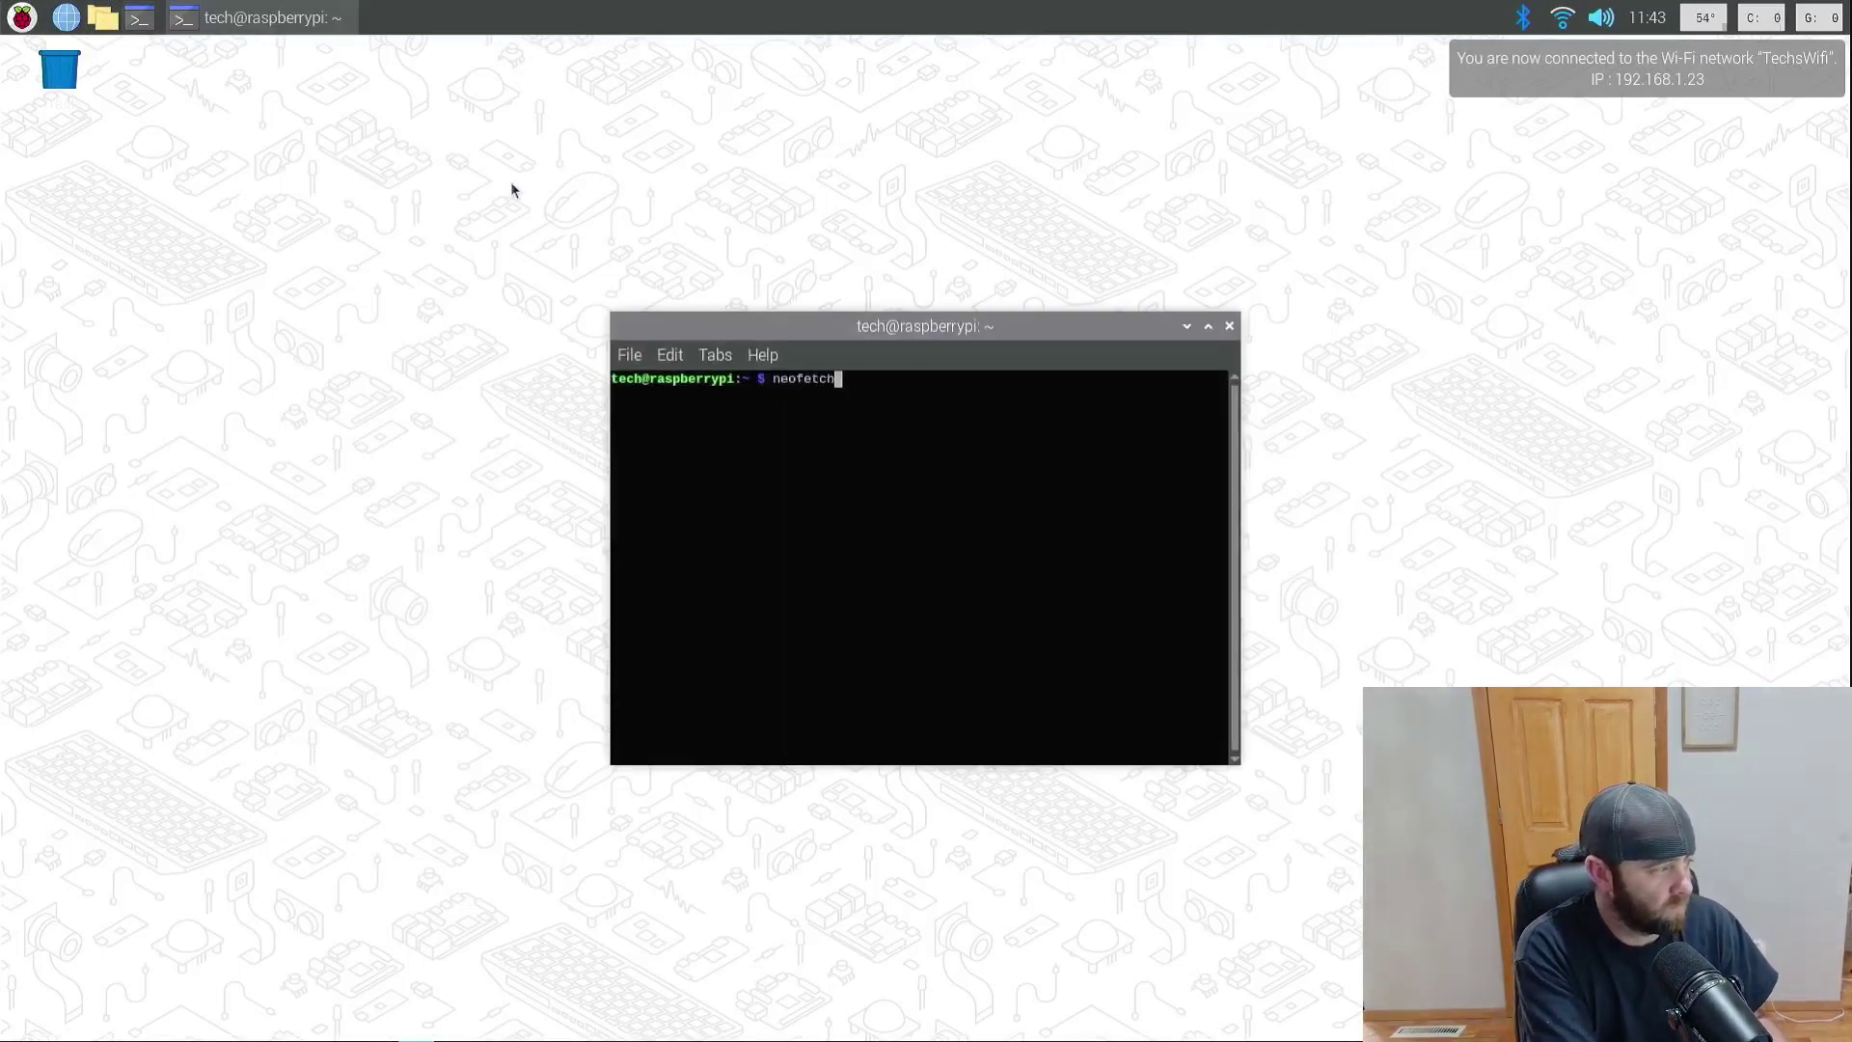
{"action": "key", "text": "Return"}
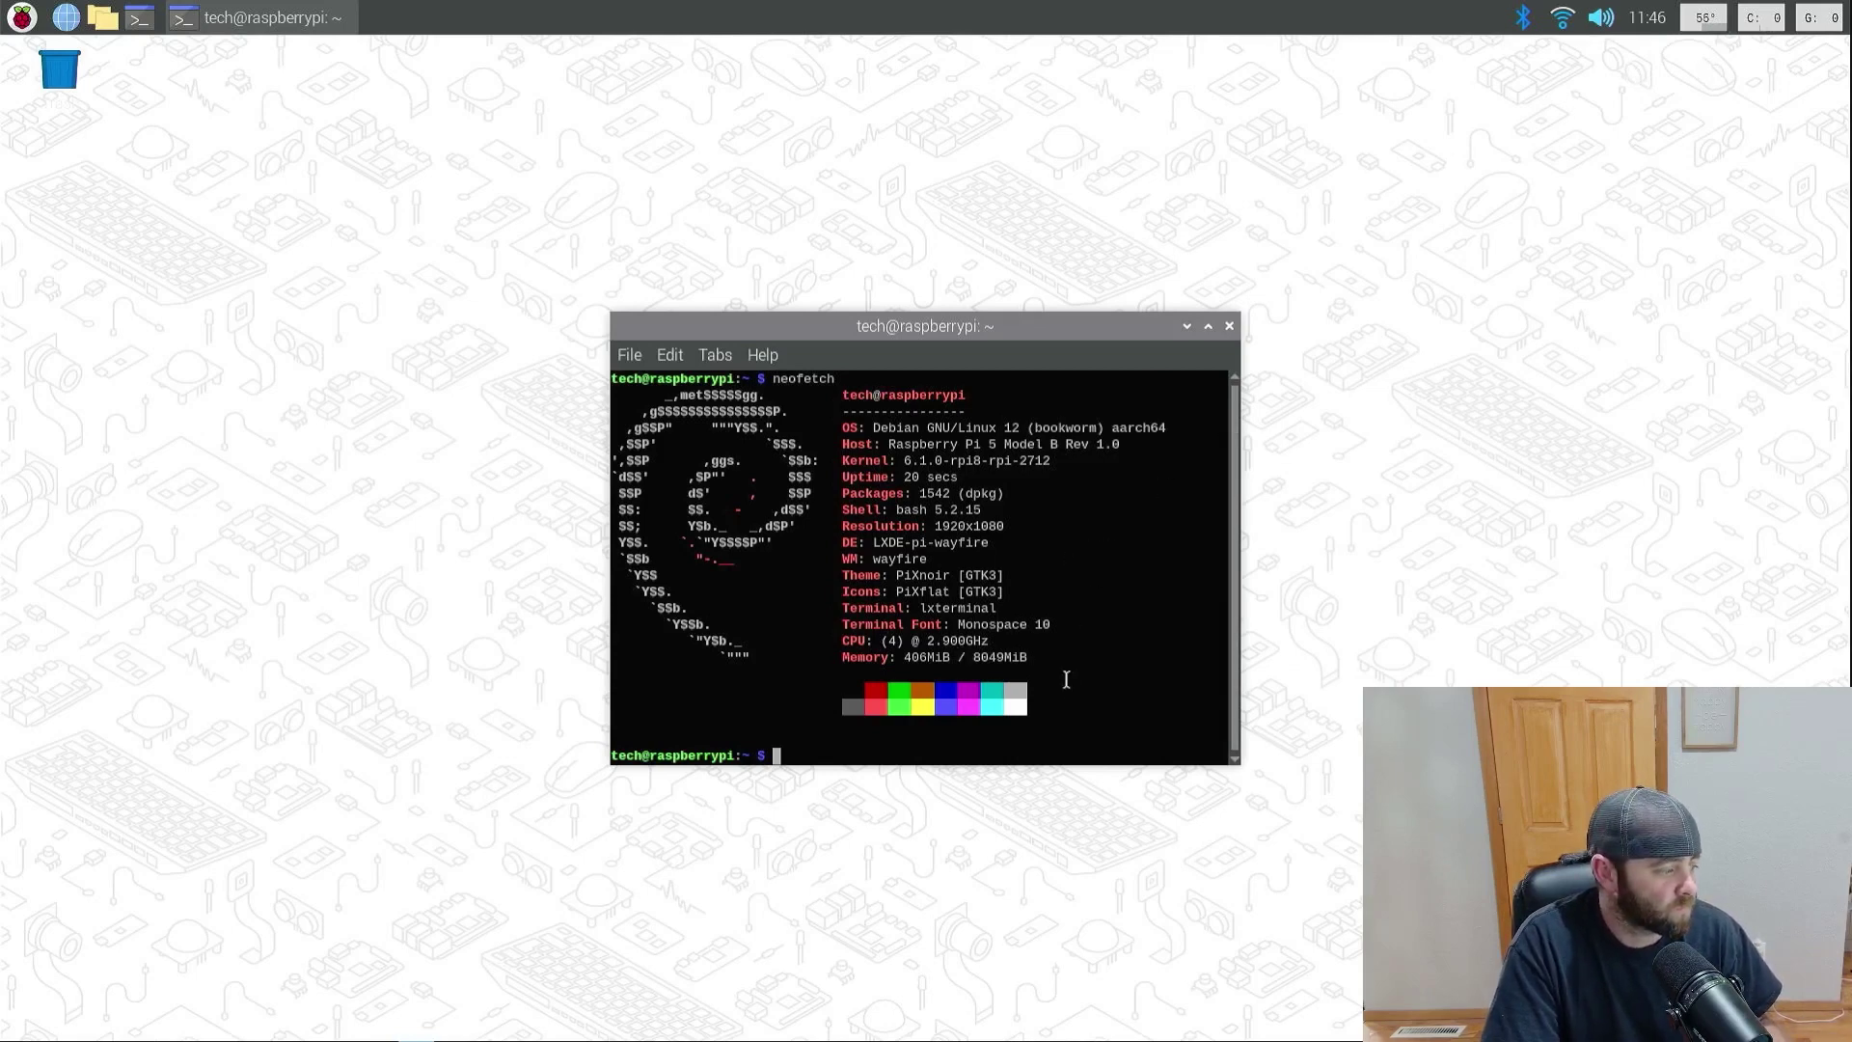
Step: Recall cd BenchmarkTest from command history and run it
{"action": "type", "text": "reboot"}
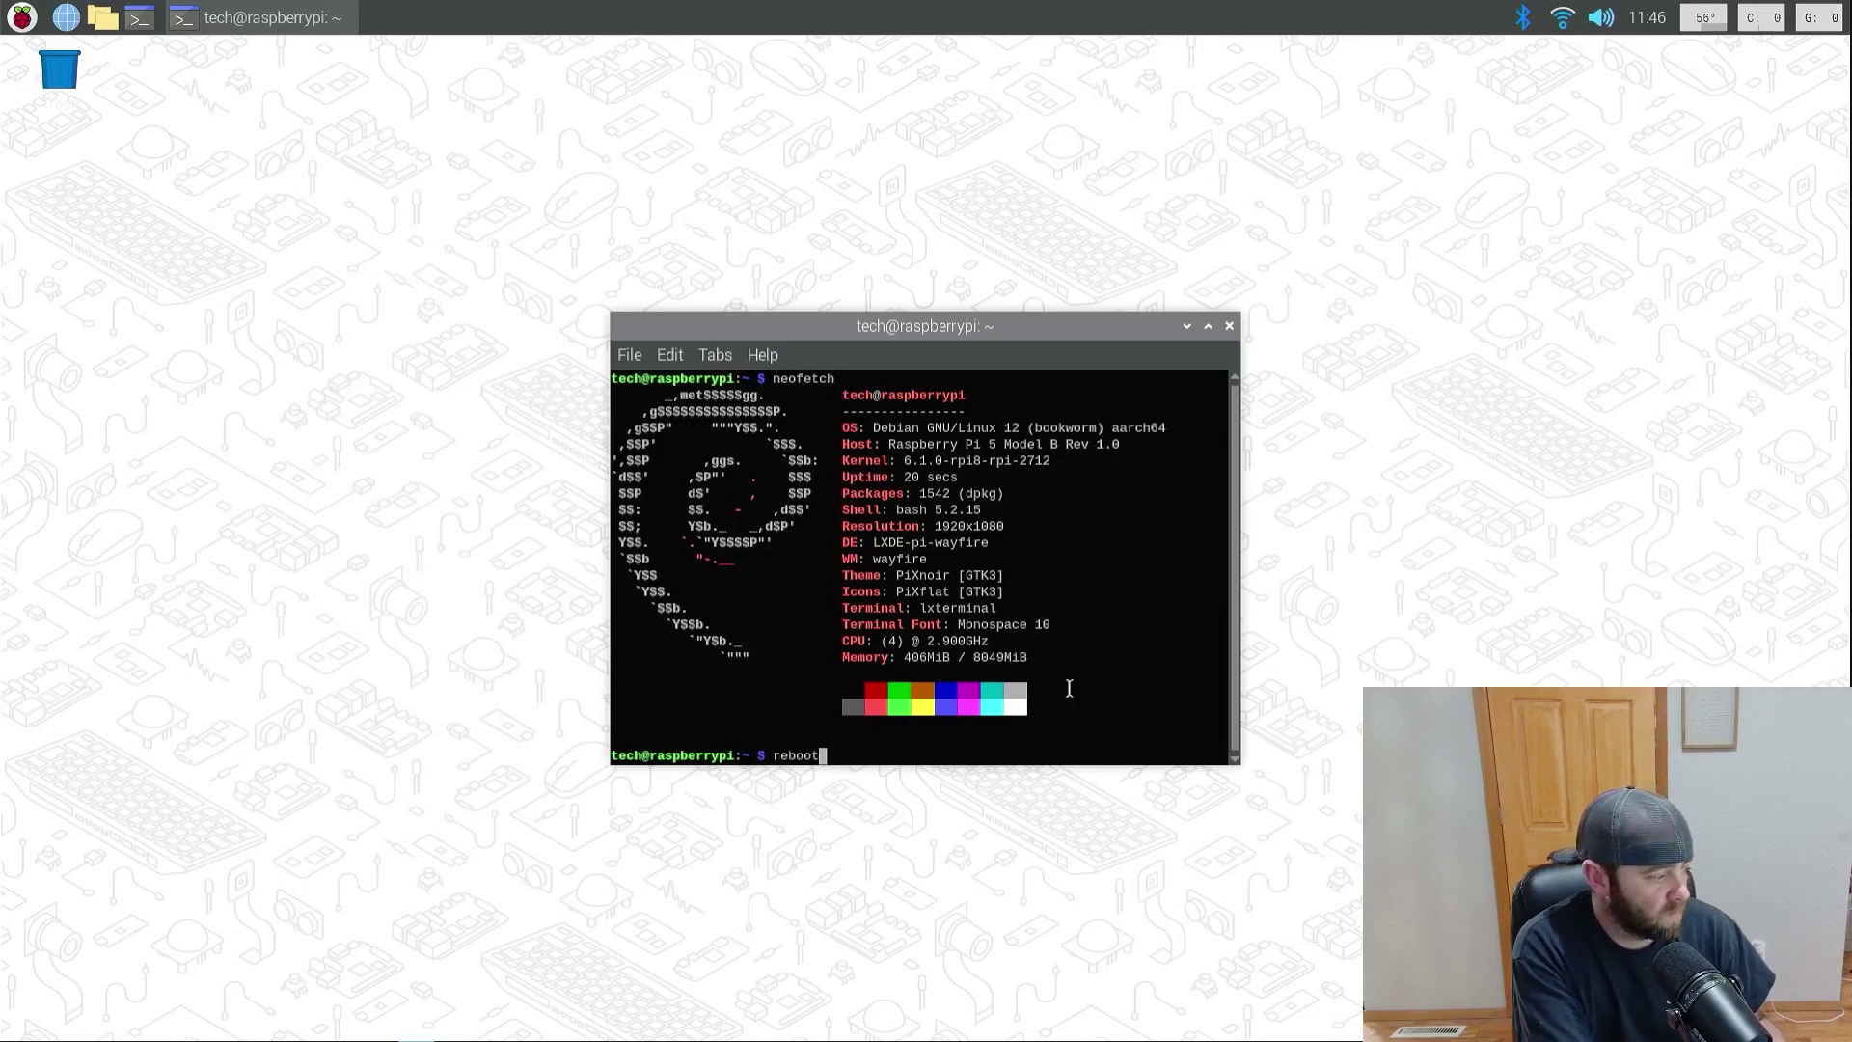
{"action": "key", "text": "Up"}
{"action": "key", "text": "Up"}
{"action": "key", "text": "Up"}
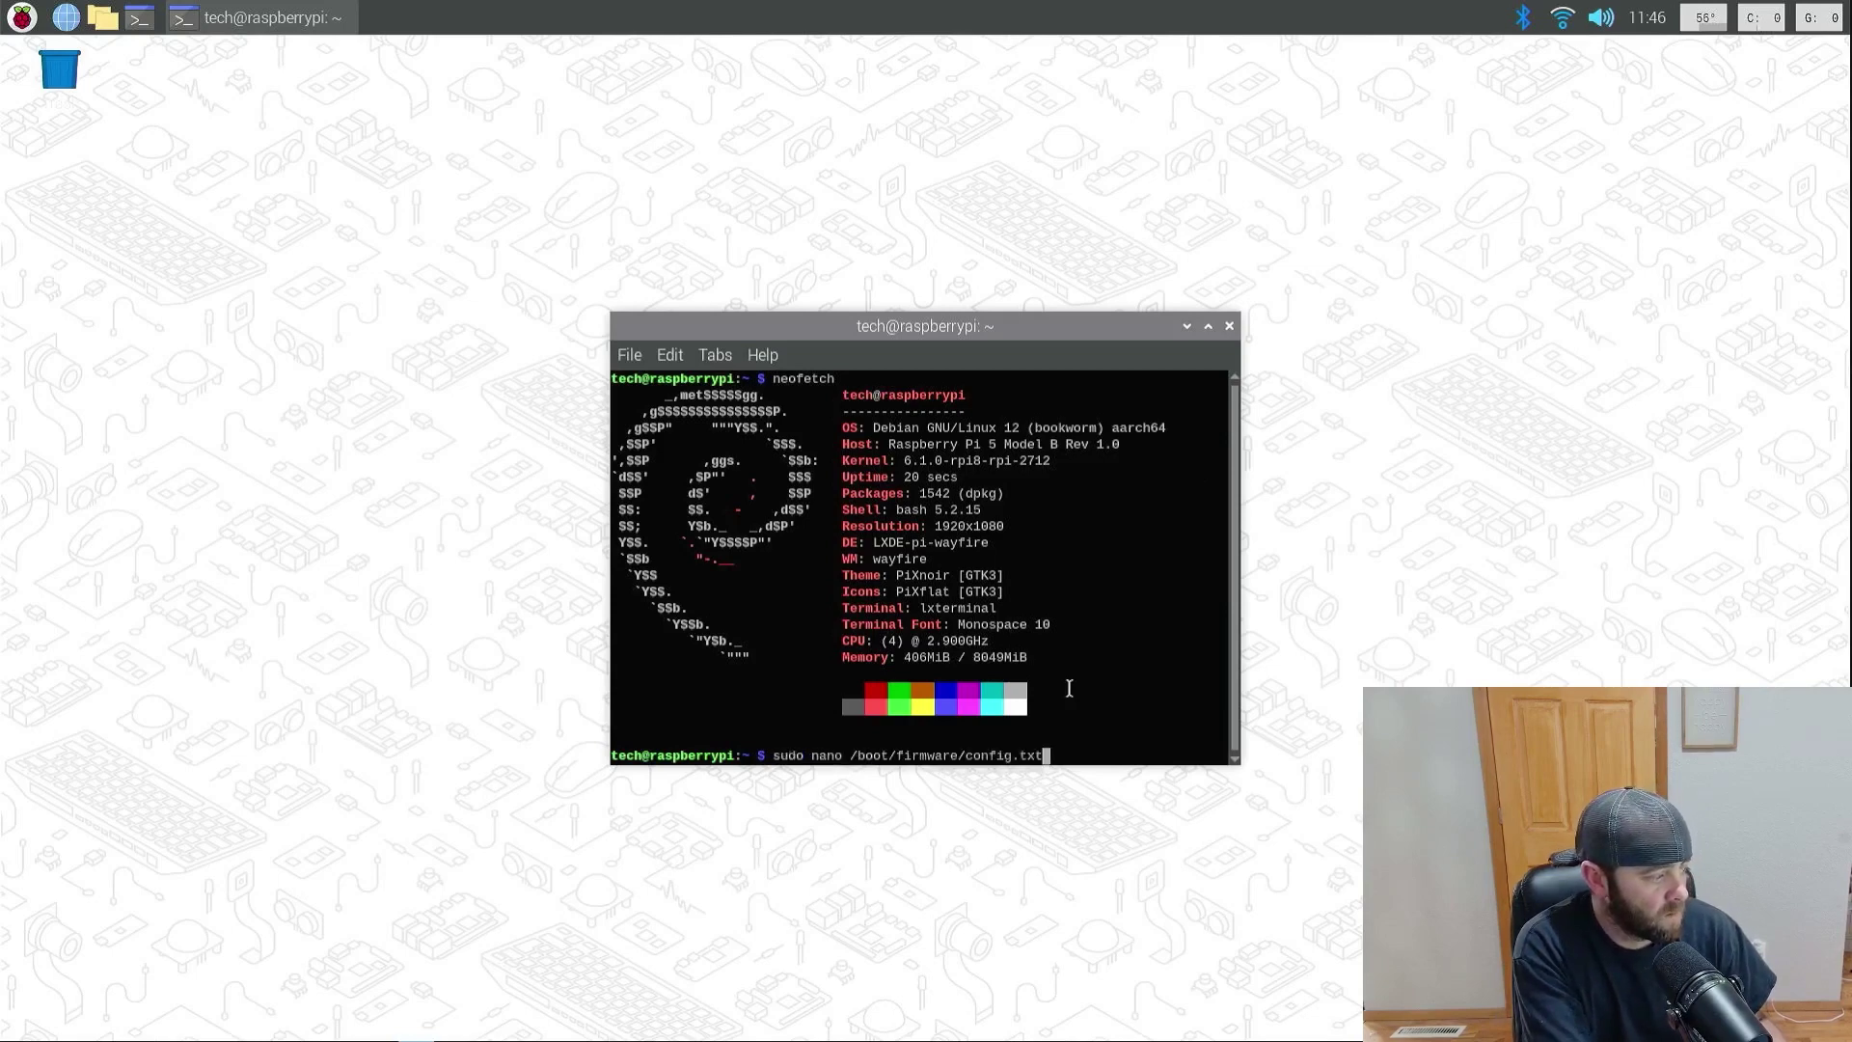
{"action": "key", "text": "Return"}
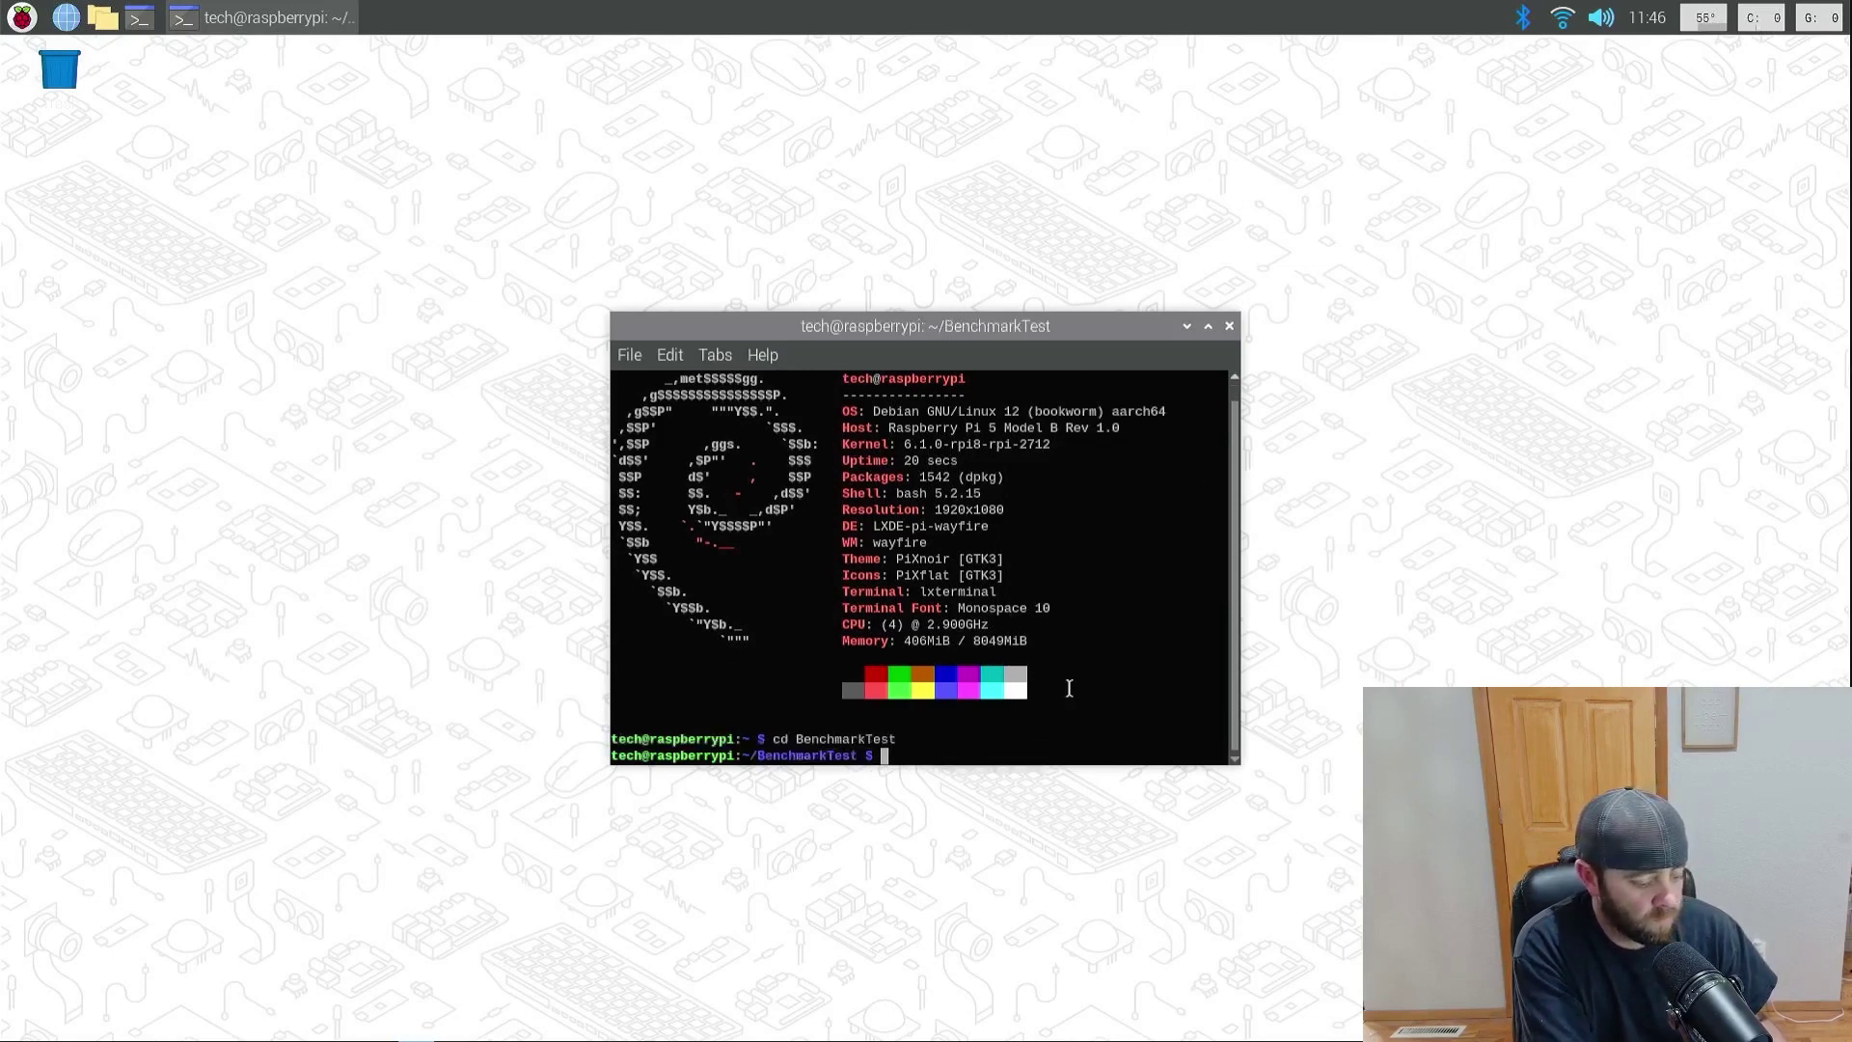
Step: Recall and run python benchmark.py, which reports the CPU at 2900.00Mhz
{"action": "key", "text": "Up"}
{"action": "key", "text": "Up"}
{"action": "key", "text": "Up"}
{"action": "key", "text": "Up"}
{"action": "key", "text": "Down"}
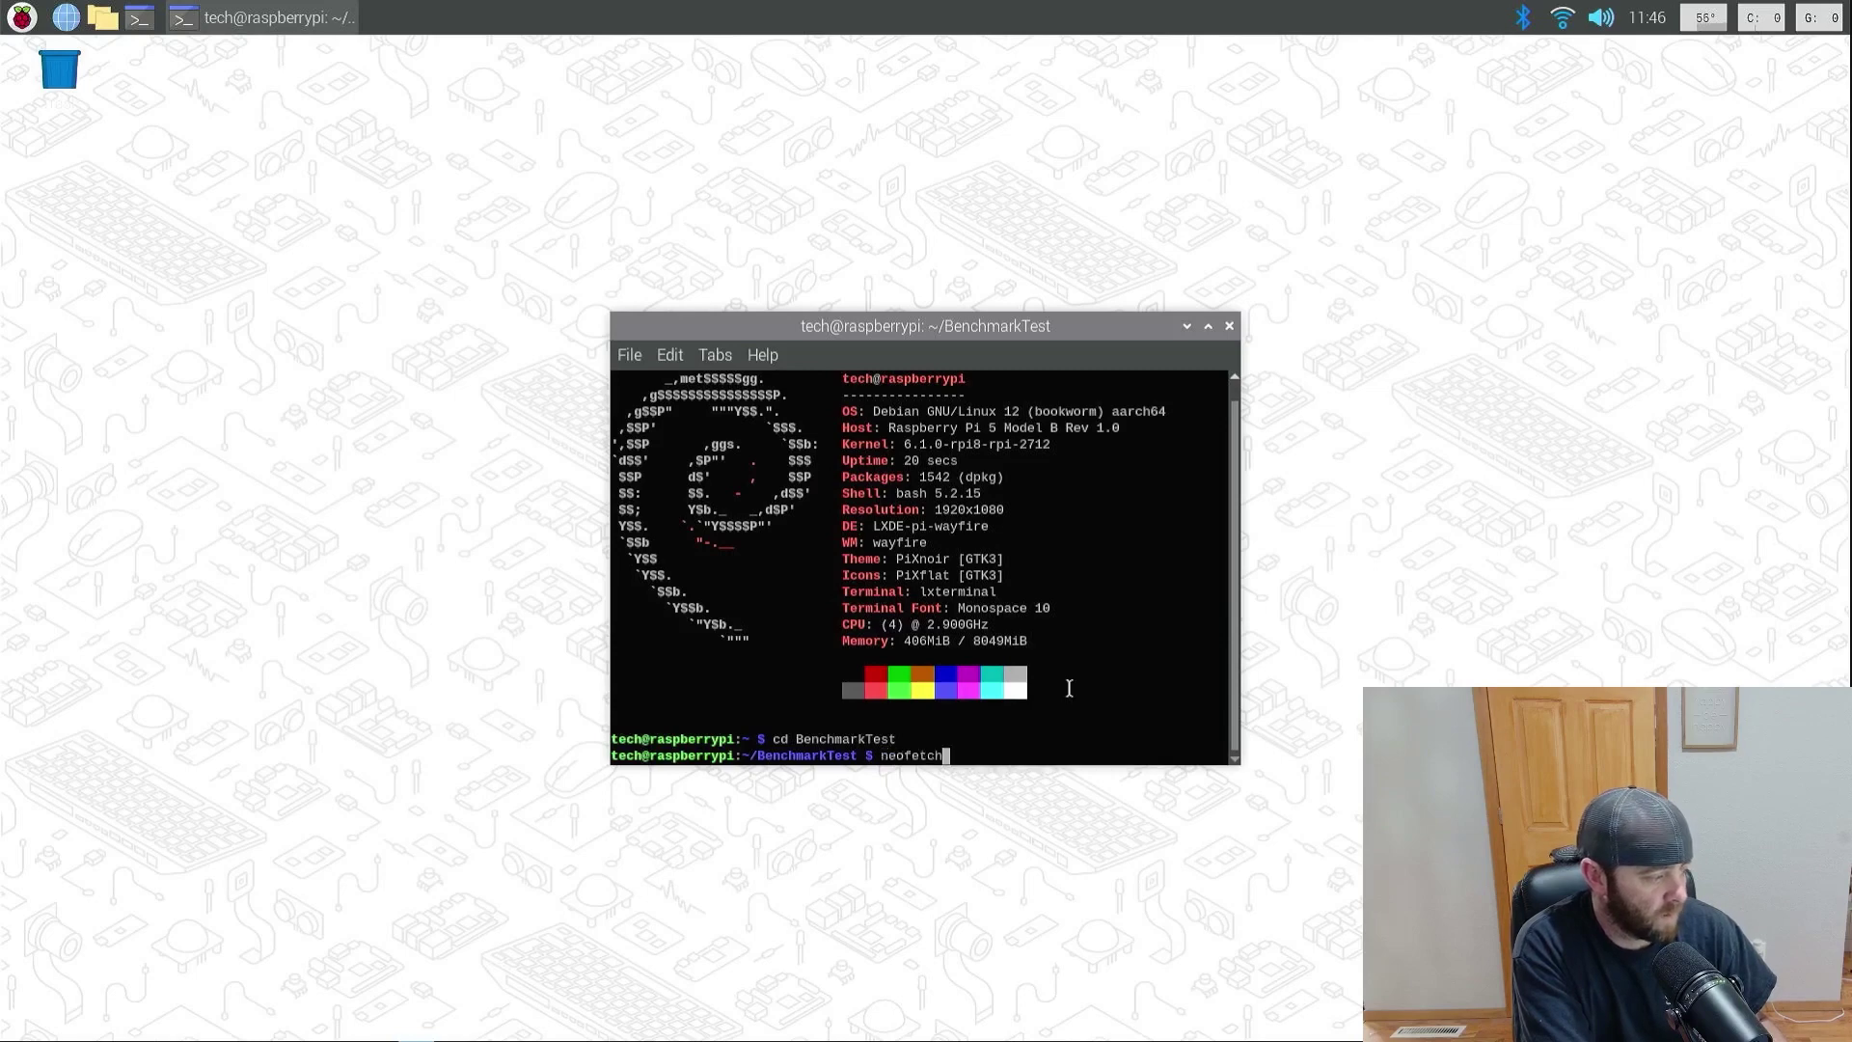
{"action": "key", "text": "Up"}
{"action": "key", "text": "Down"}
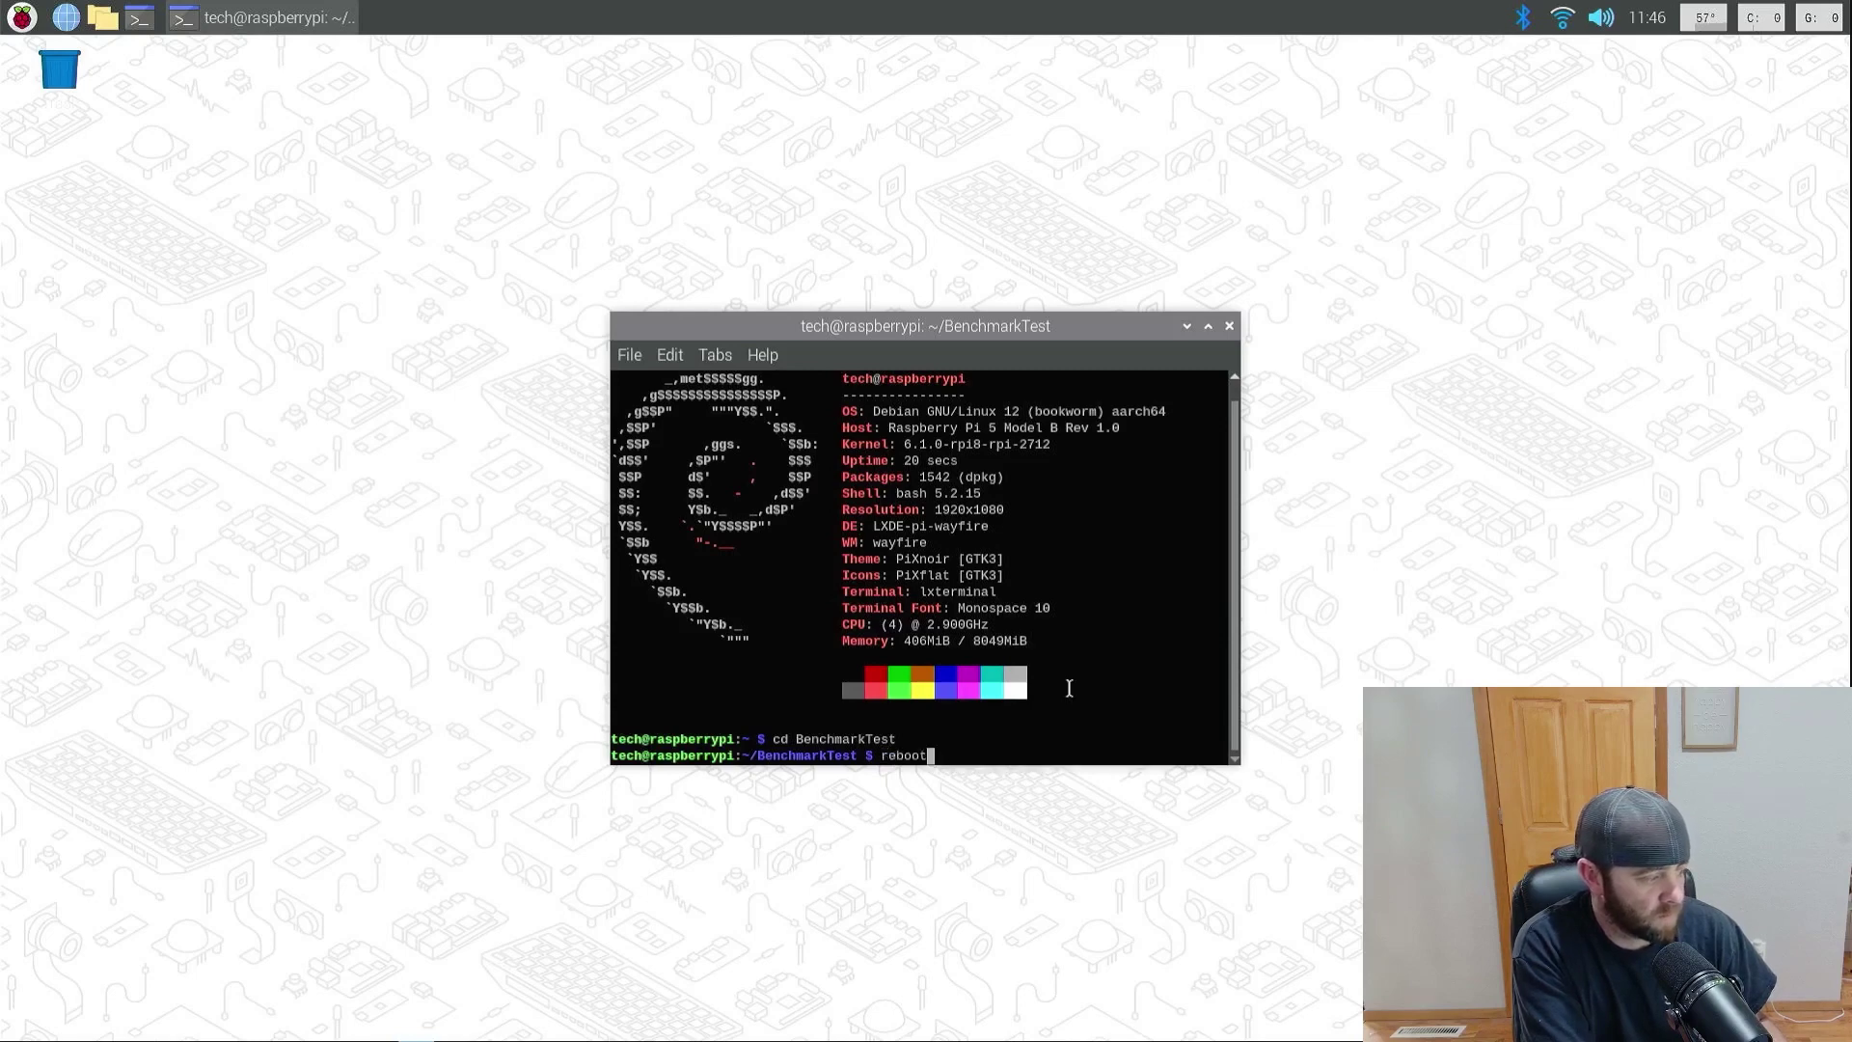
{"action": "key", "text": "Up"}
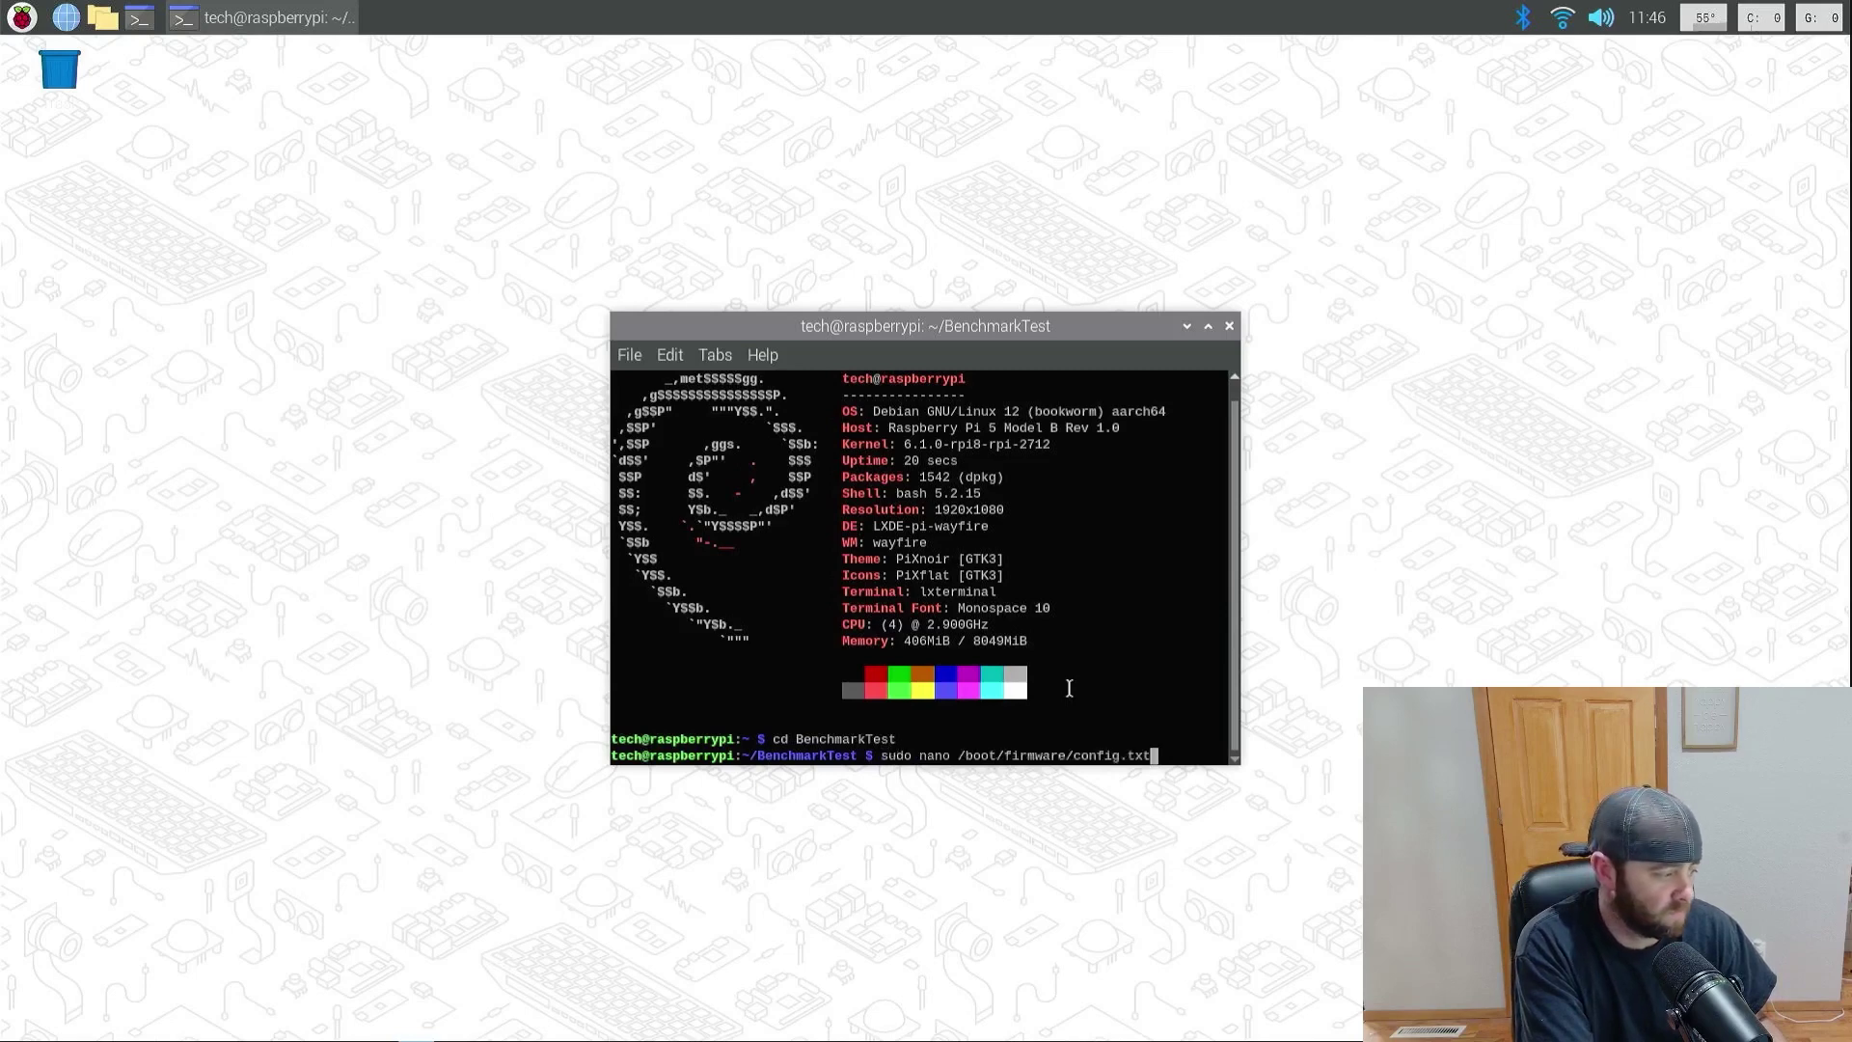
{"action": "key", "text": "Up"}
{"action": "key", "text": "Return"}
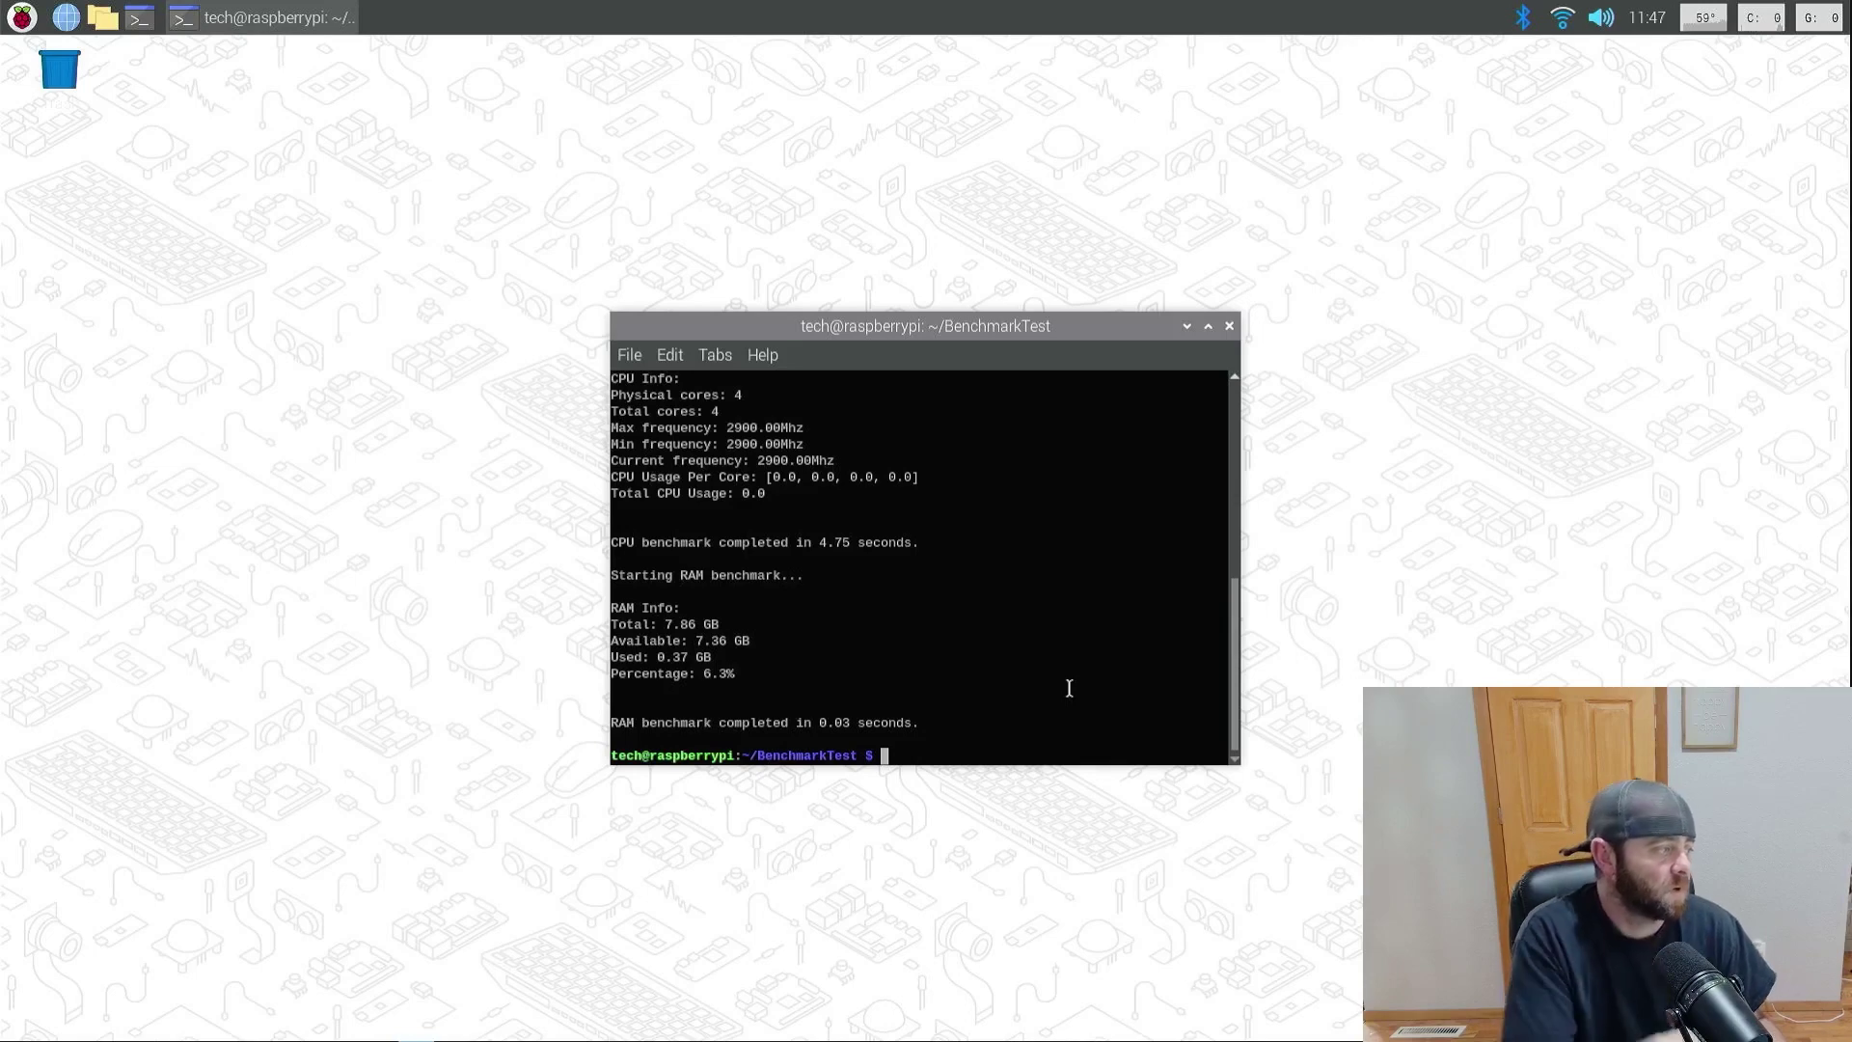
Step: Highlight the benchmark line reading 'Min frequency: 2900.00Mhz' to show the locked clock
{"action": "triple_click", "coordinate": [861, 450]}
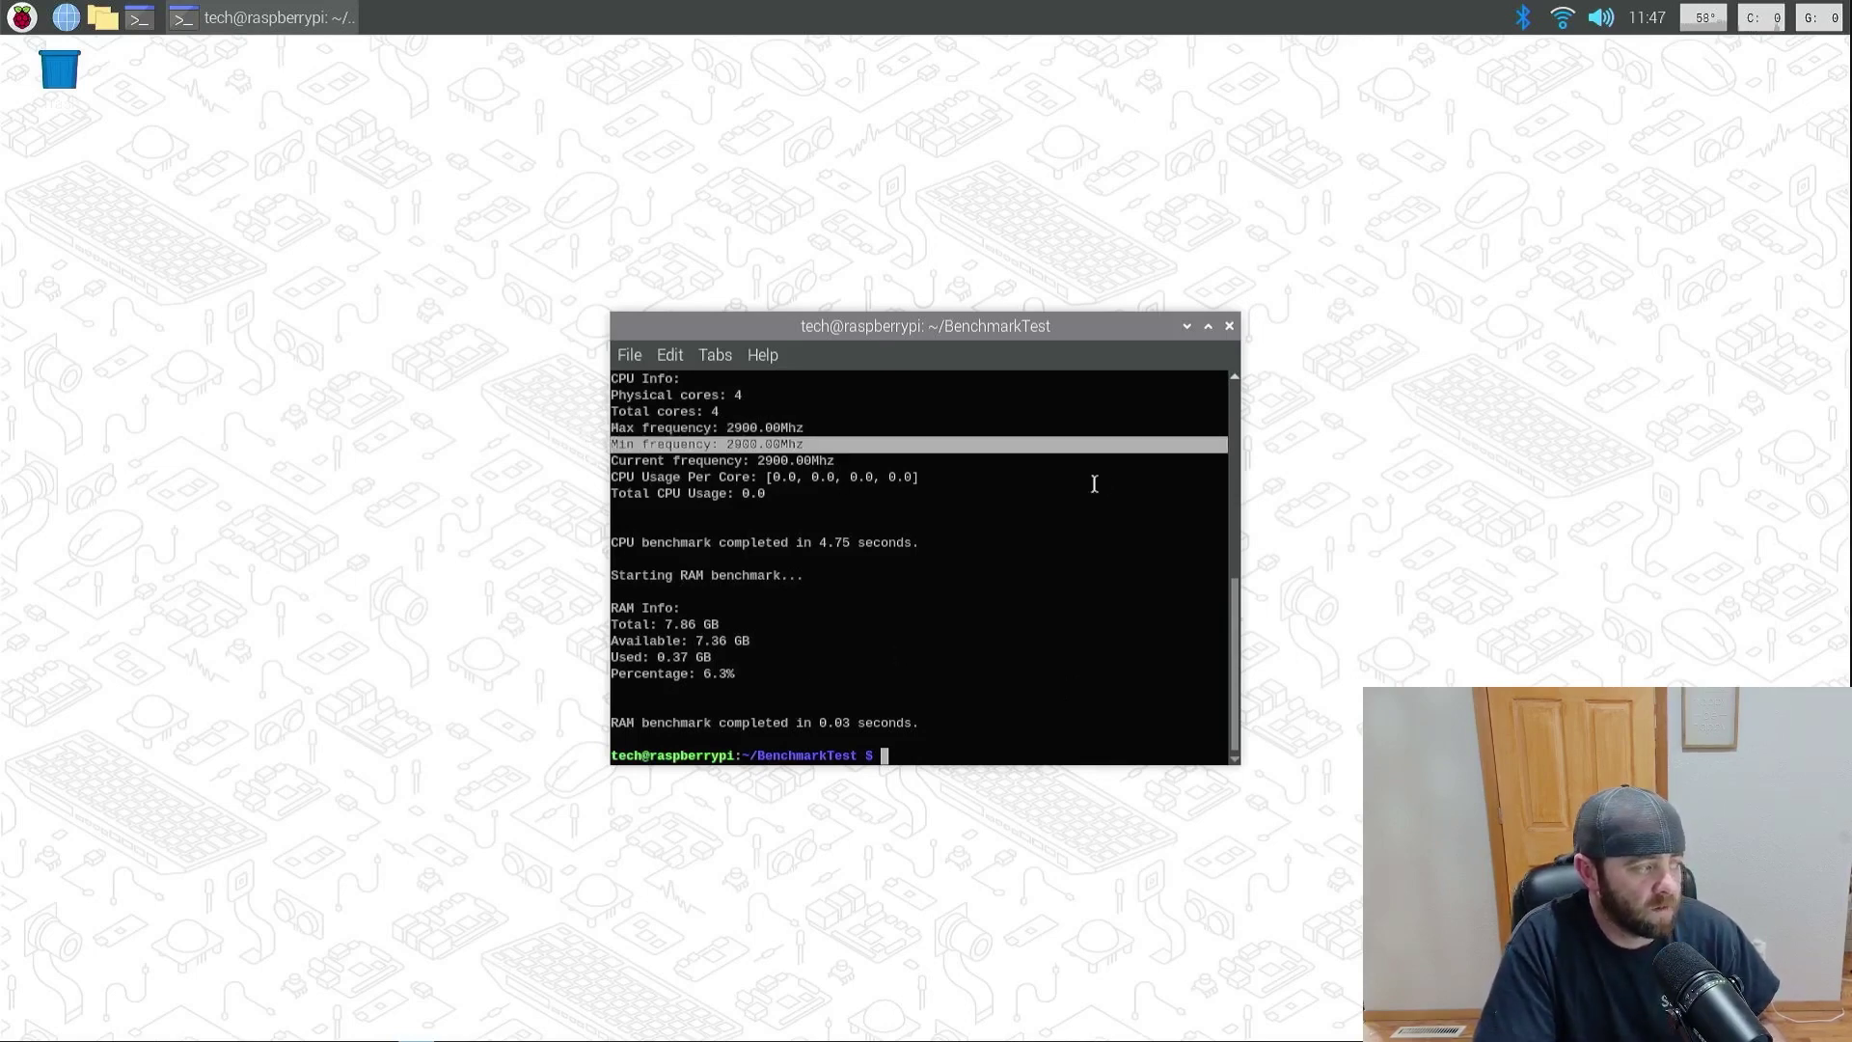